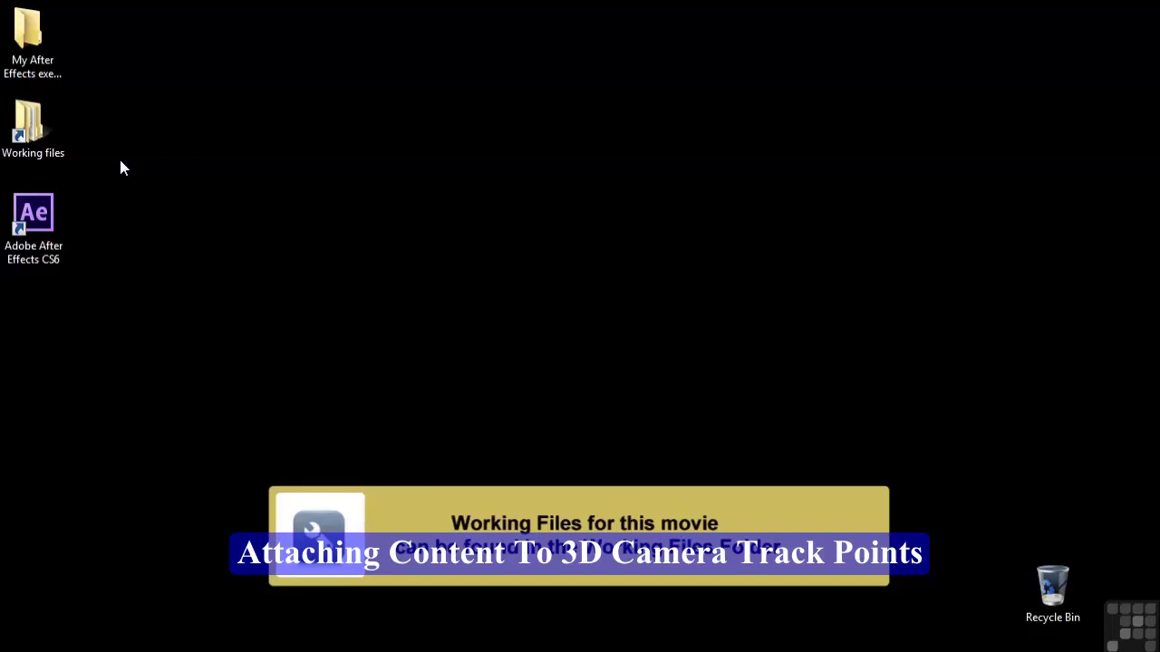
Step: Open the project 2002-attach-content.aep from the After Effects projects folder inside Working files
{"action": "double_click", "coordinate": [34, 127]}
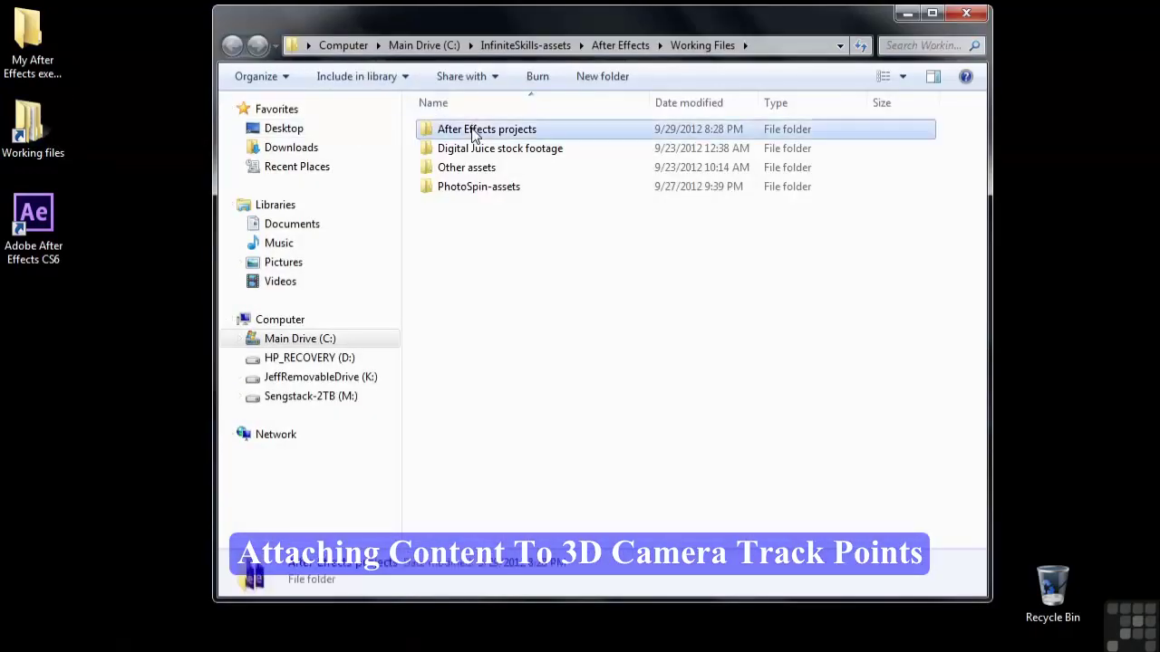
{"action": "double_click", "coordinate": [472, 129]}
{"action": "left_click_drag", "start_coordinate": [983, 186], "coordinate": [1002, 435]}
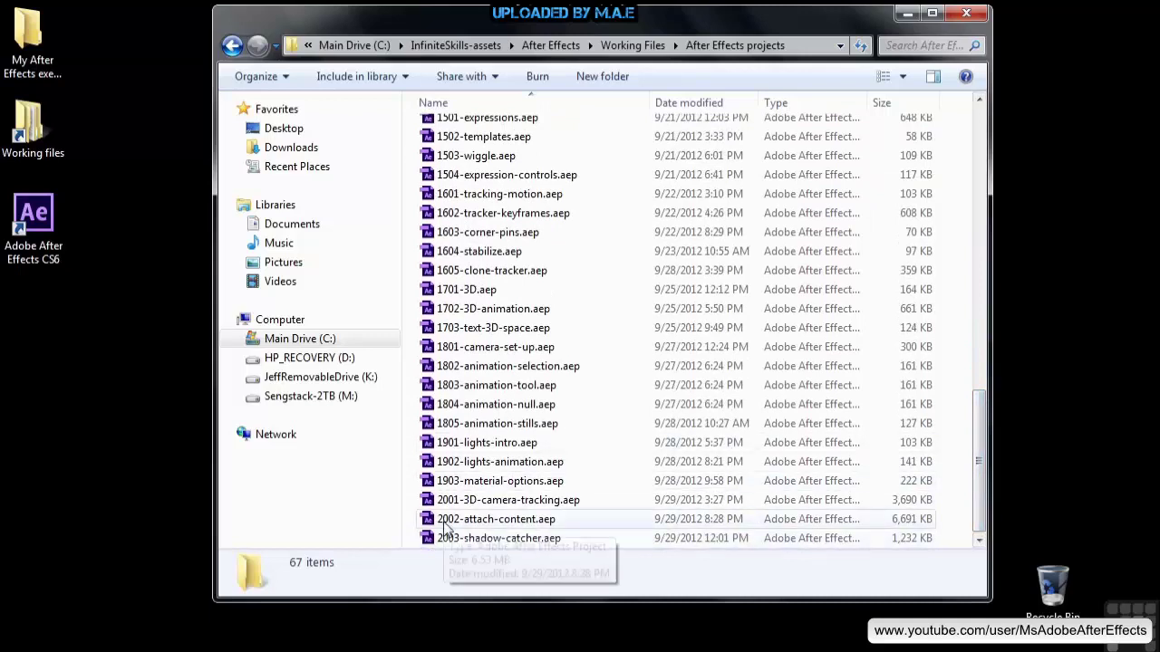
{"action": "left_click_drag", "start_coordinate": [979, 462], "coordinate": [980, 174]}
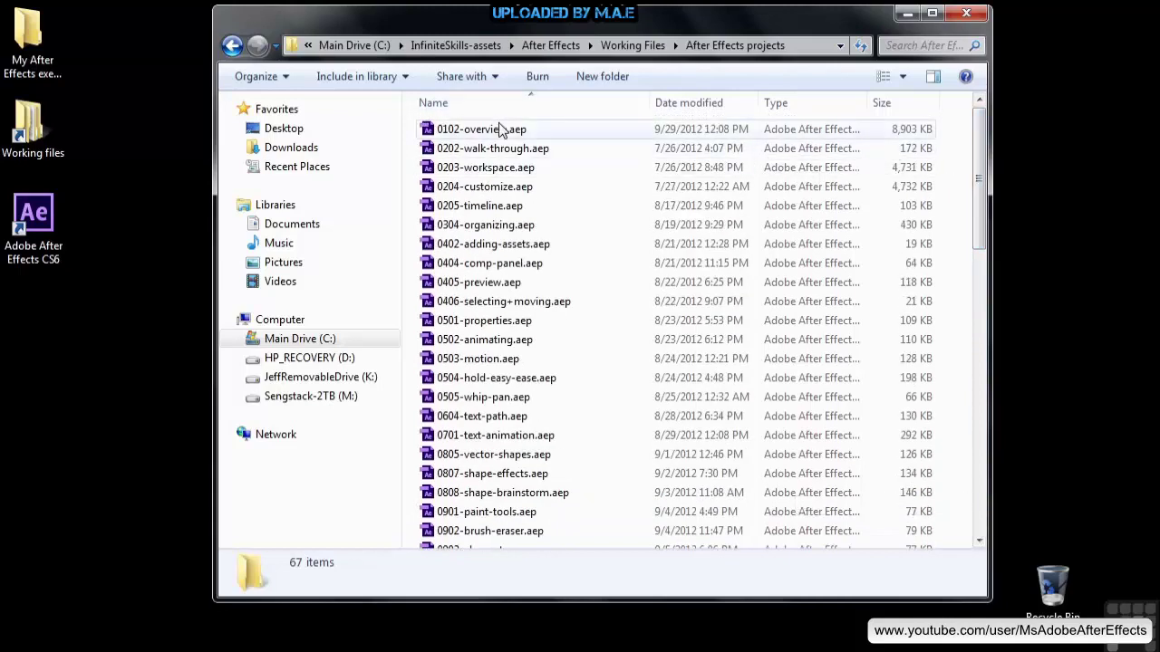
{"action": "left_click_drag", "start_coordinate": [981, 176], "coordinate": [929, 530]}
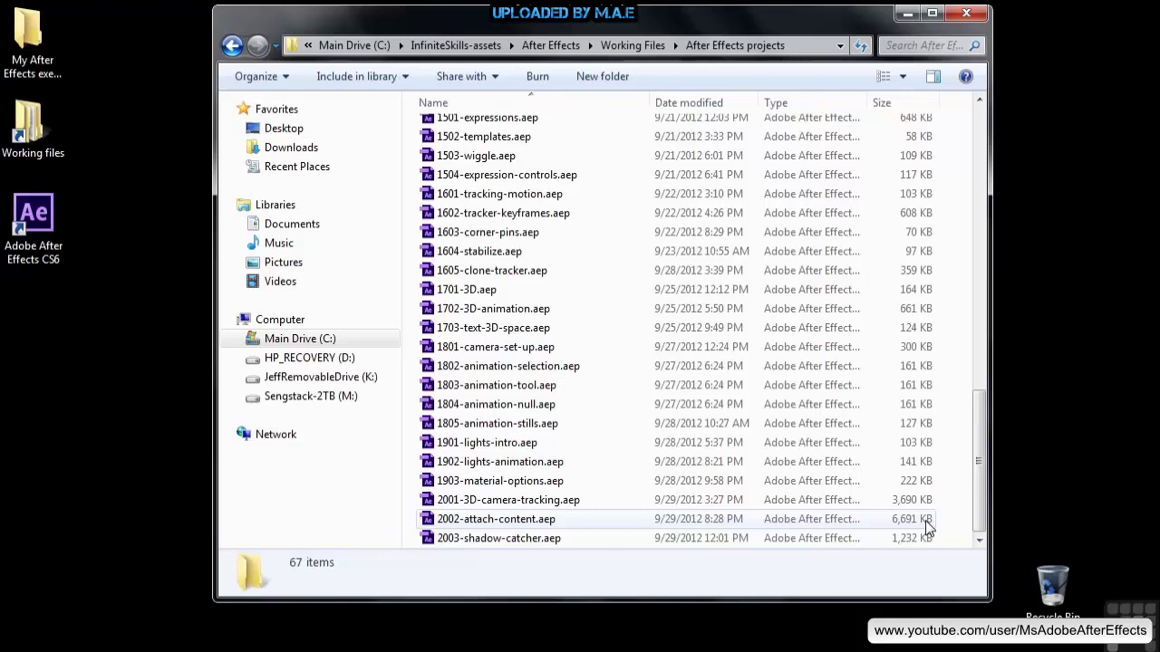
{"action": "left_click", "coordinate": [437, 524]}
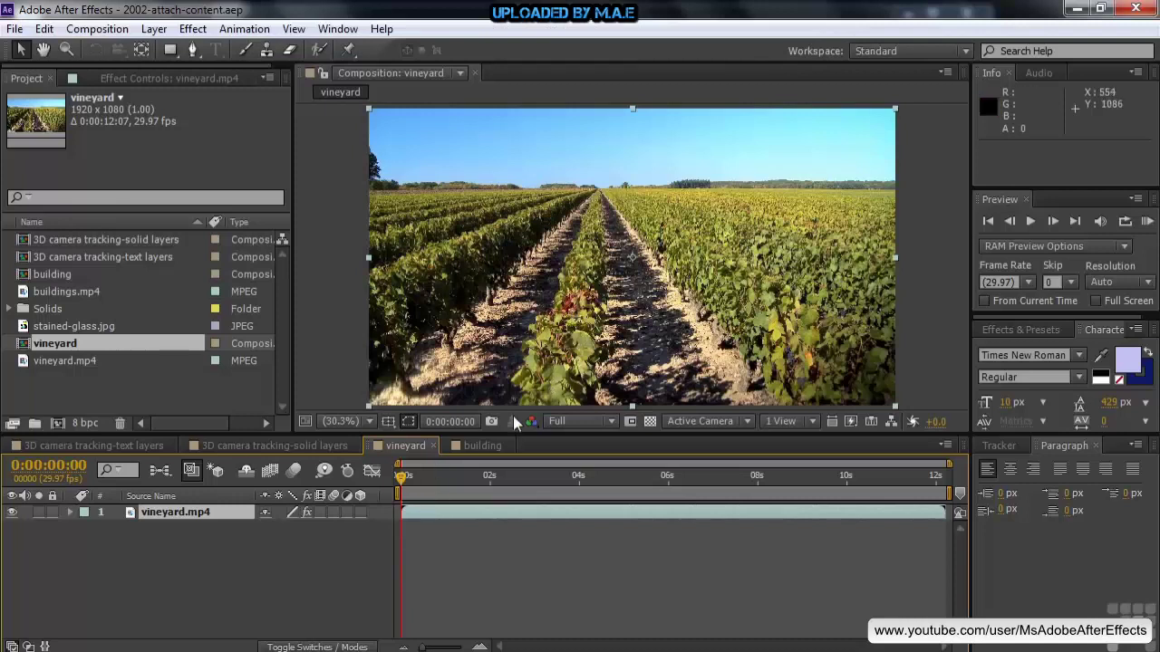
Step: Look through the building, 3D camera tracking-text layers and 3D camera tracking-solid layers compositions and return to the vineyard composition
{"action": "left_click", "coordinate": [471, 445]}
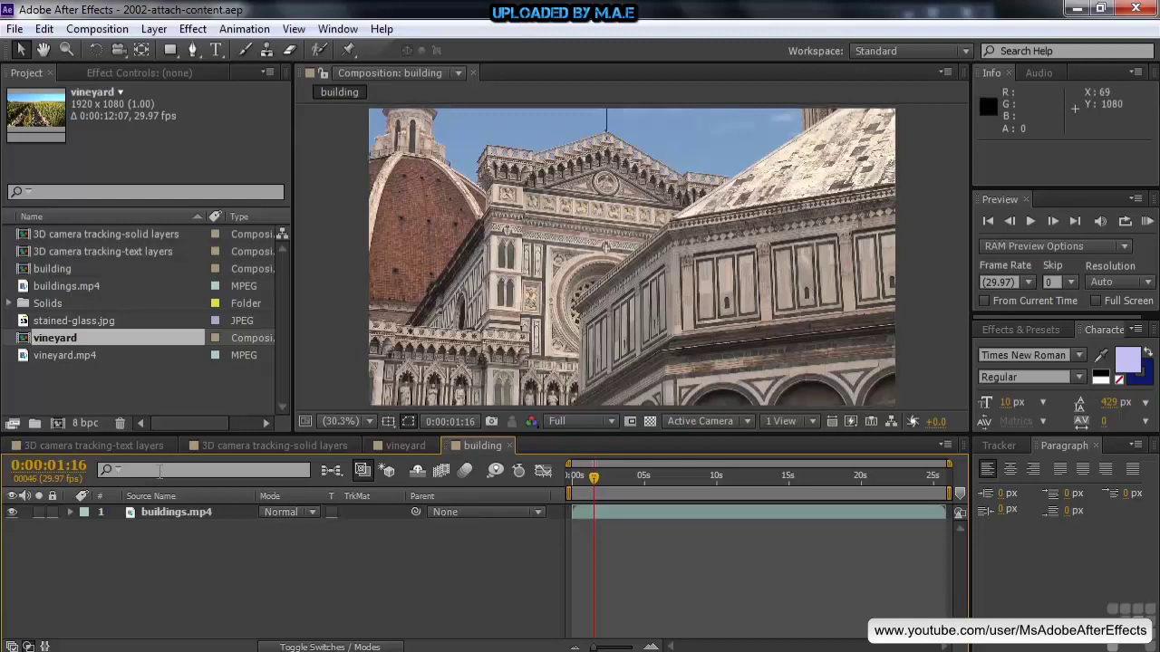
{"action": "left_click", "coordinate": [96, 448]}
{"action": "left_click", "coordinate": [274, 446]}
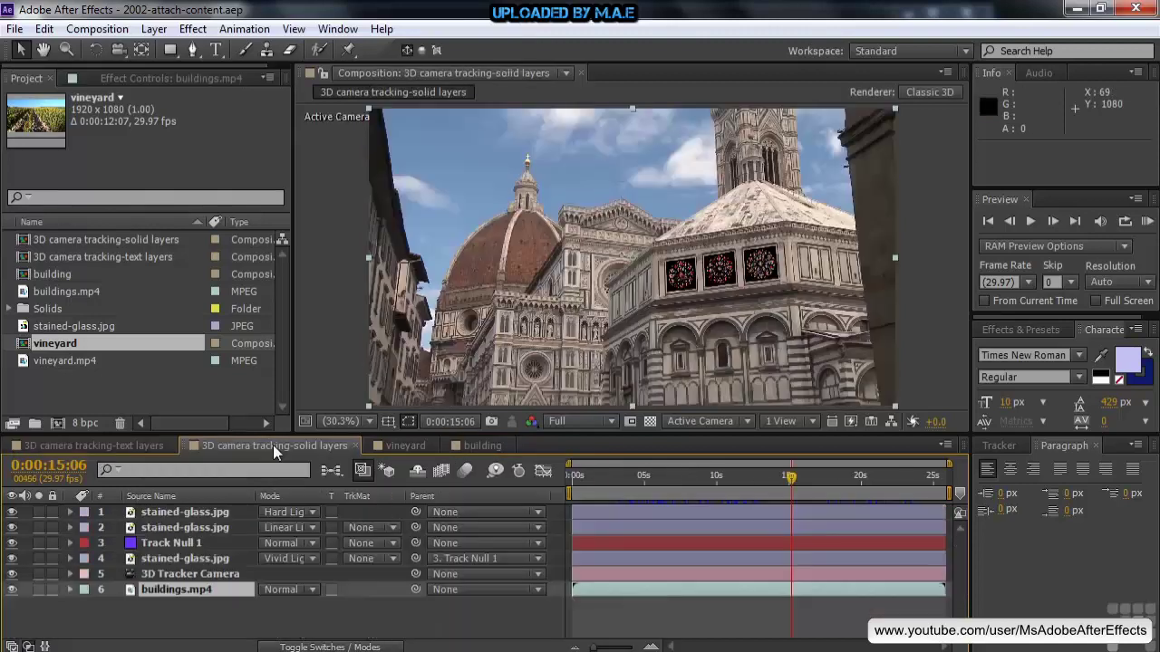
{"action": "left_click", "coordinate": [399, 447]}
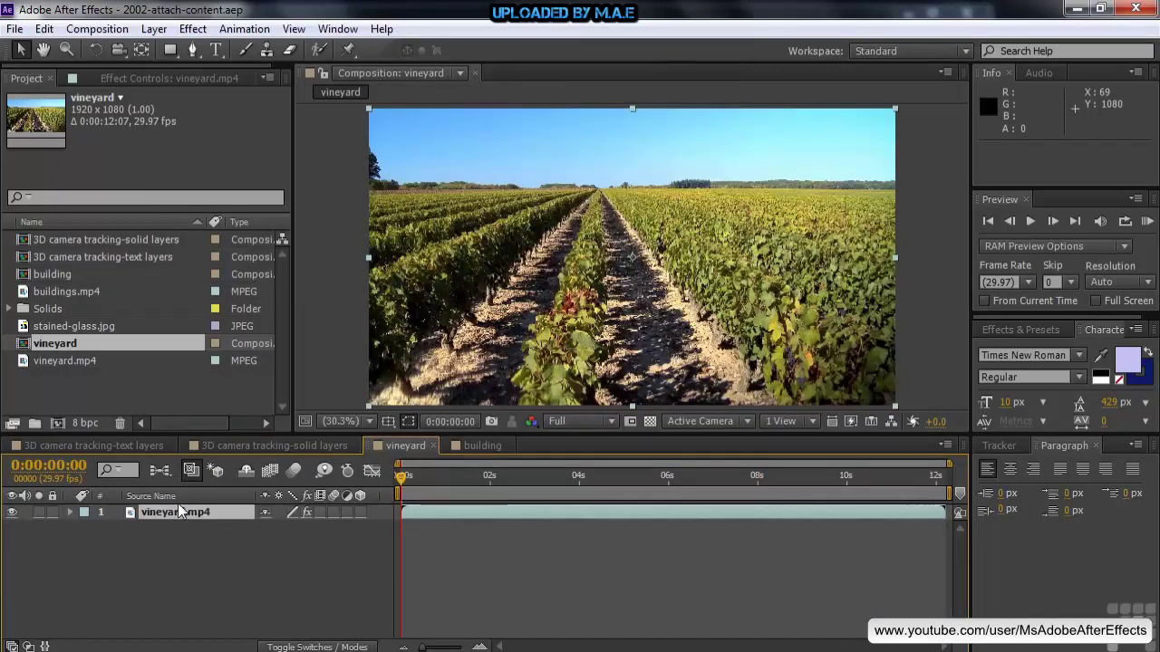
Step: Show the 3D Camera Tracker points on vineyard.mp4, with a track point size of 292% and a target size of 175%
{"action": "left_click", "coordinate": [144, 78]}
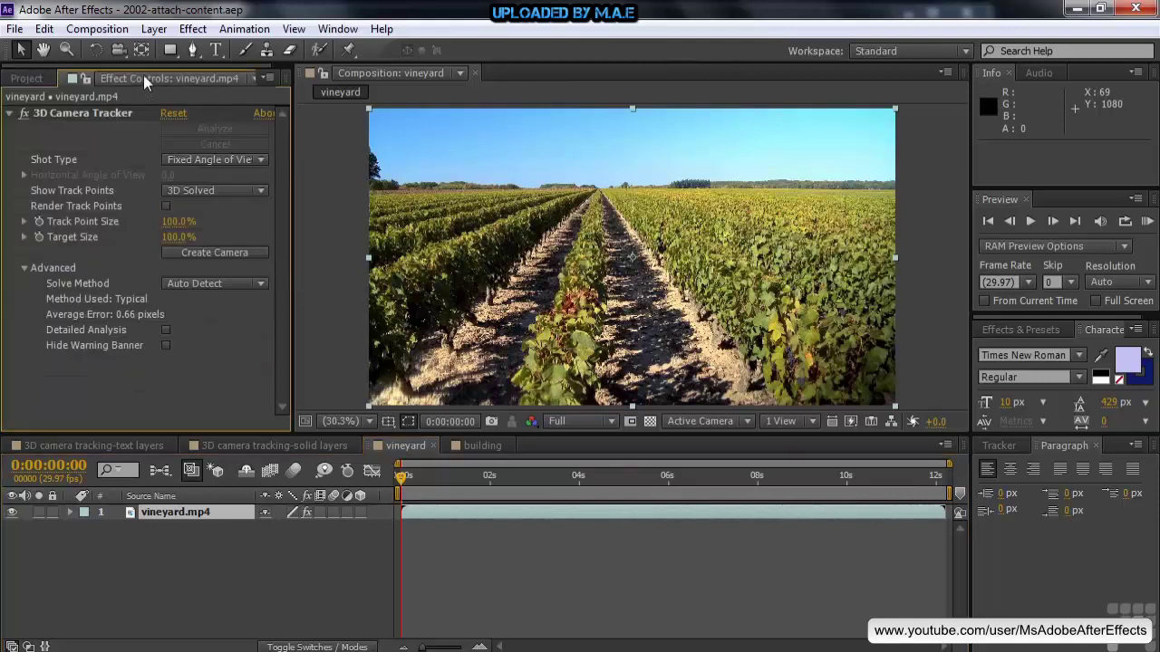
{"action": "left_click", "coordinate": [66, 108]}
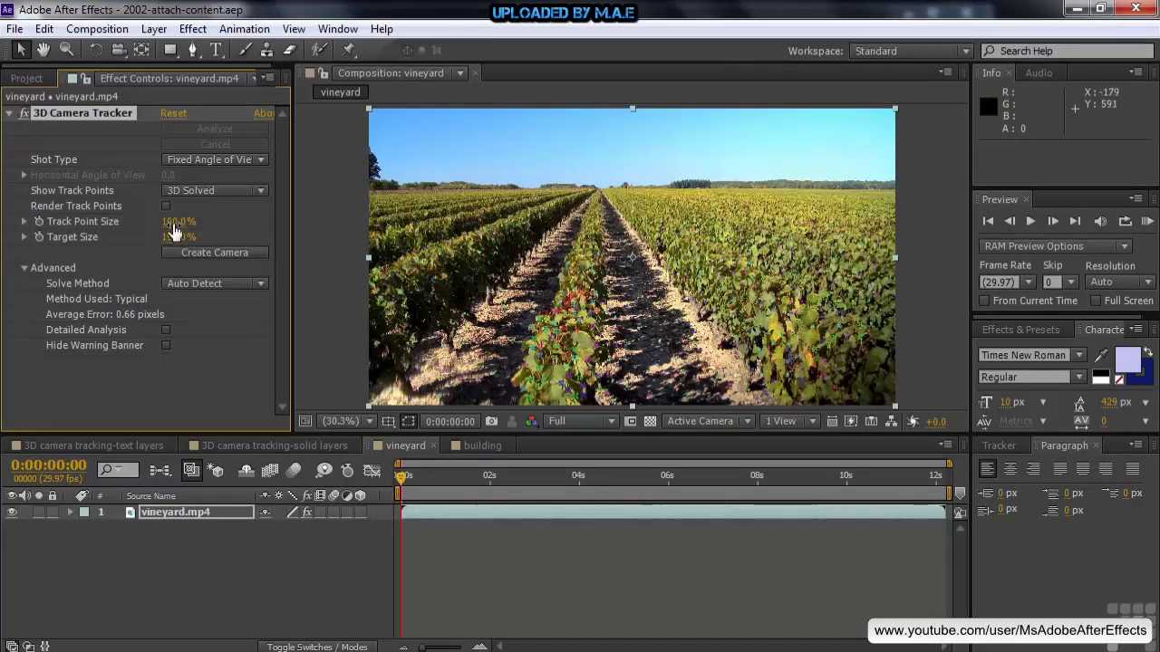
{"action": "left_click_drag", "start_coordinate": [177, 222], "coordinate": [408, 293]}
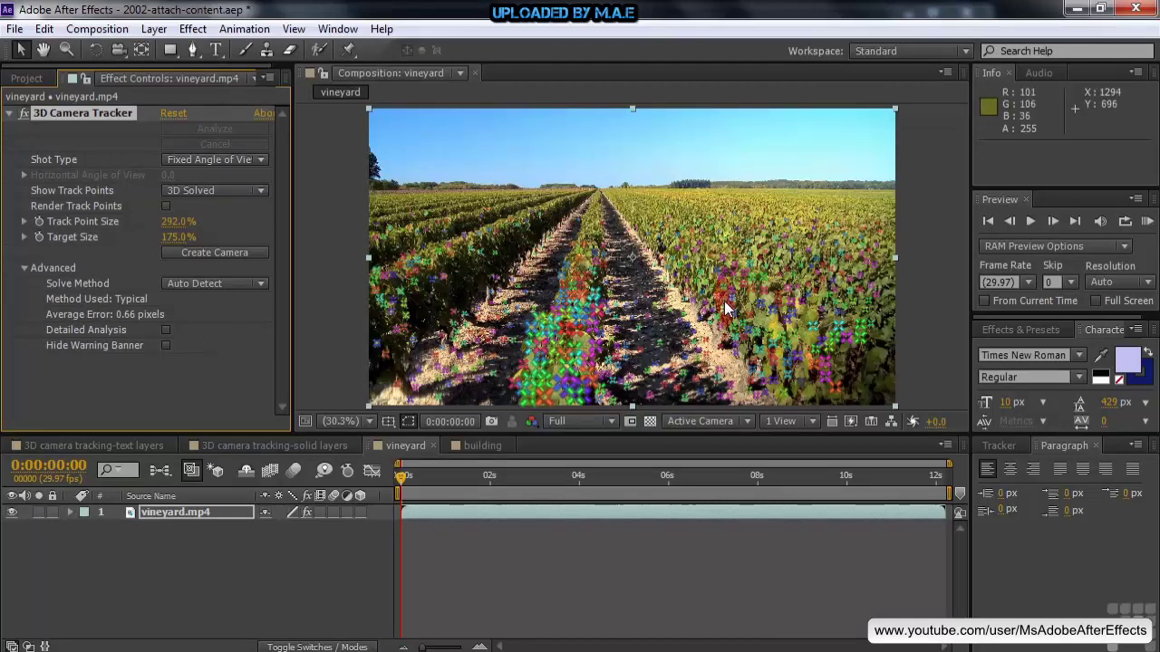
Step: Try selecting different groups of track points in the vines right of the path and clear the selection
{"action": "left_click", "coordinate": [724, 301]}
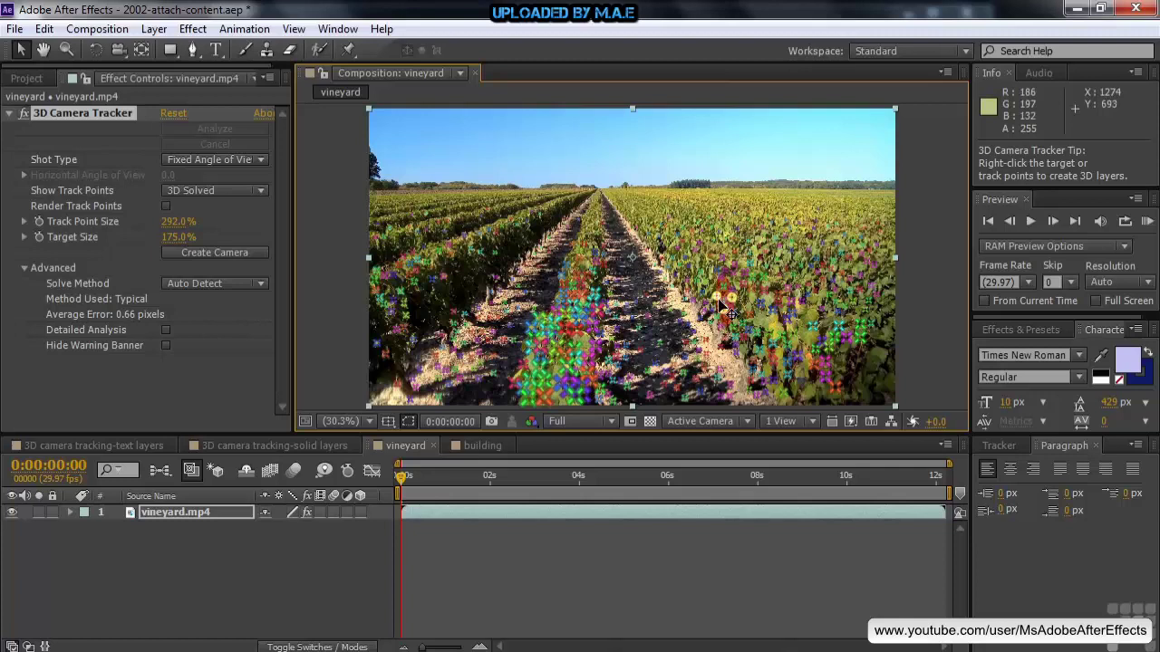
{"action": "left_click", "coordinate": [234, 419]}
{"action": "left_click", "coordinate": [107, 116]}
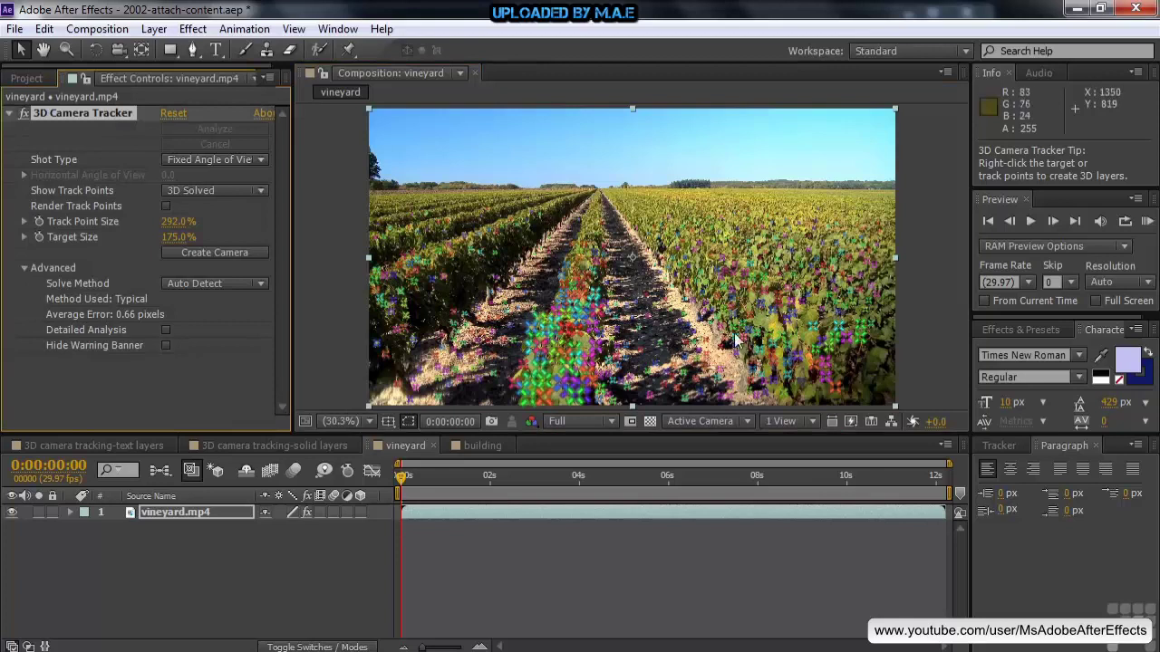
{"action": "left_click", "coordinate": [783, 375]}
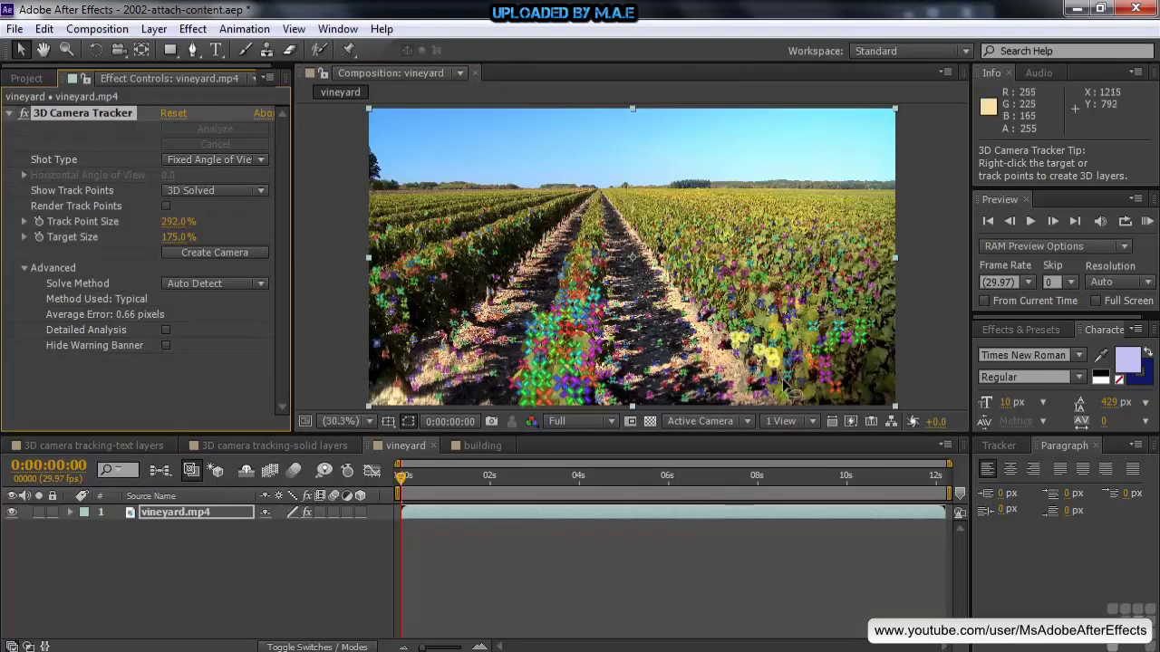
{"action": "left_click", "coordinate": [765, 349]}
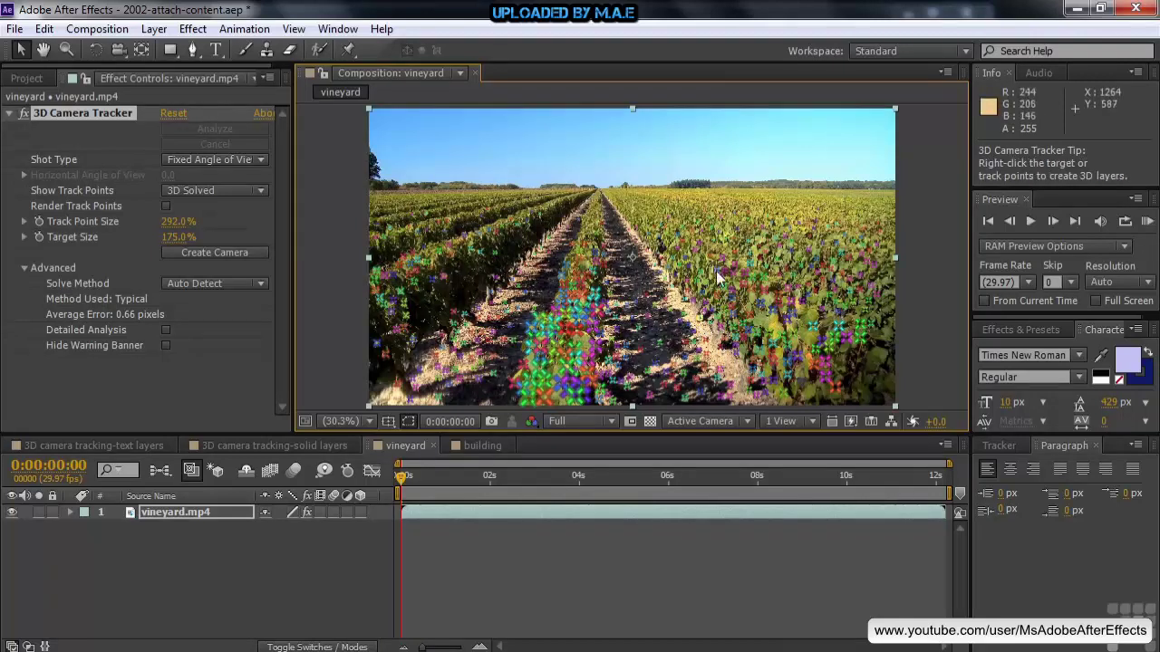
{"action": "left_click", "coordinate": [252, 408]}
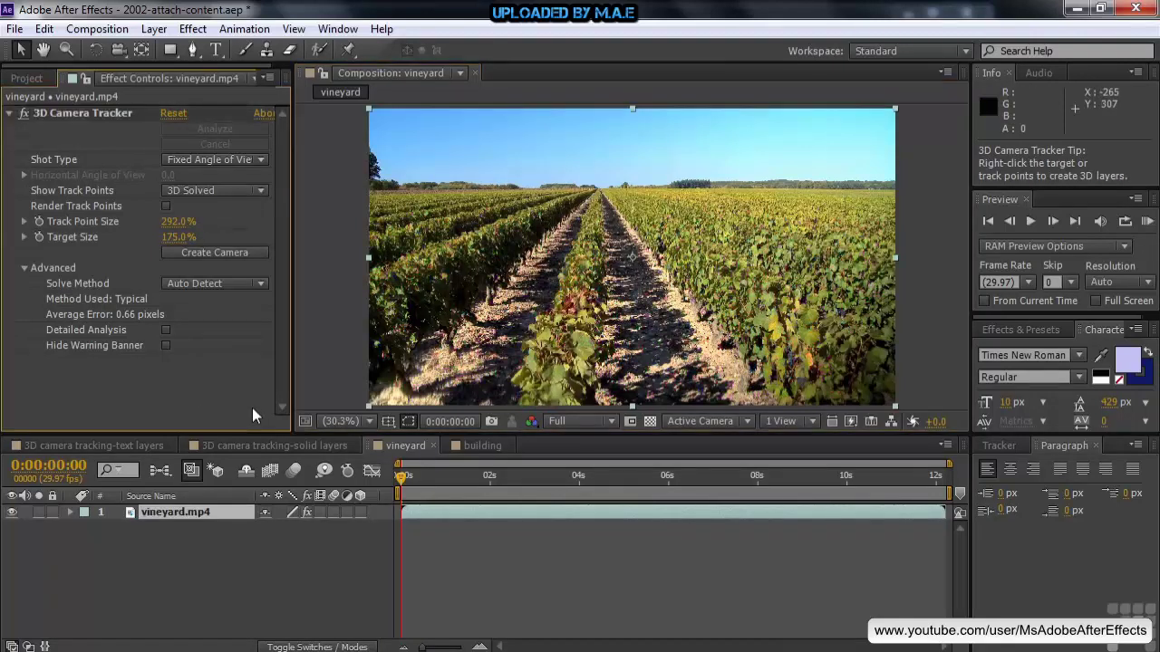
Step: Set the tracker's target size to 300.6% and create a text layer and camera from four track points in the vines right of the path
{"action": "left_click", "coordinate": [61, 116]}
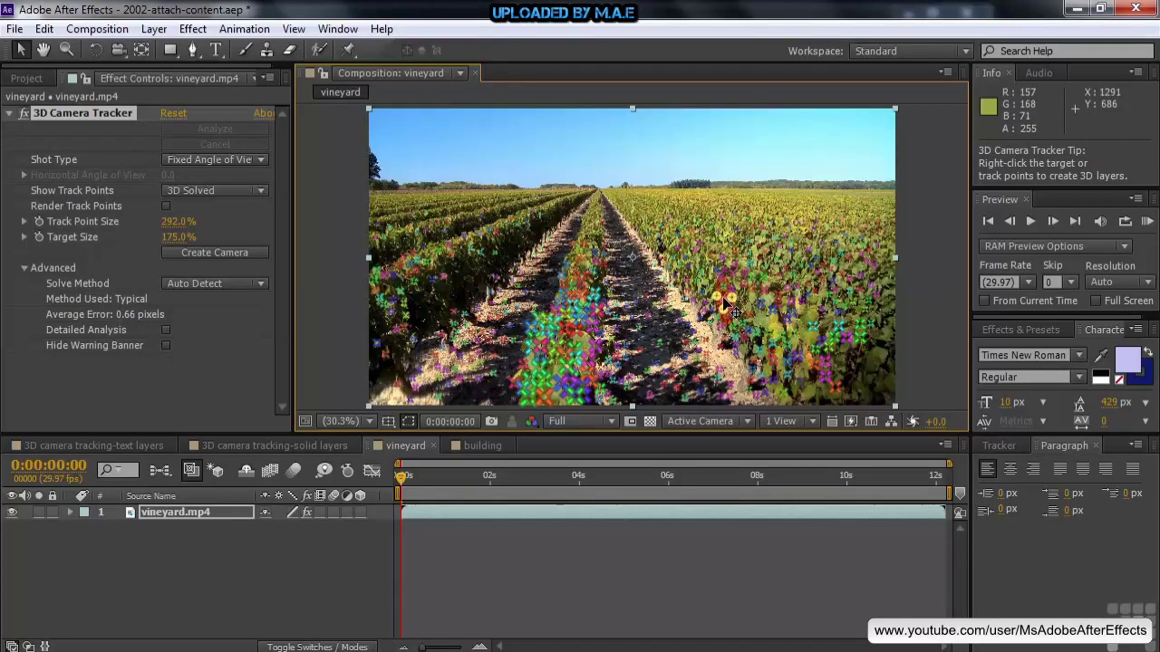
{"action": "left_click_drag", "start_coordinate": [722, 307], "coordinate": [742, 326]}
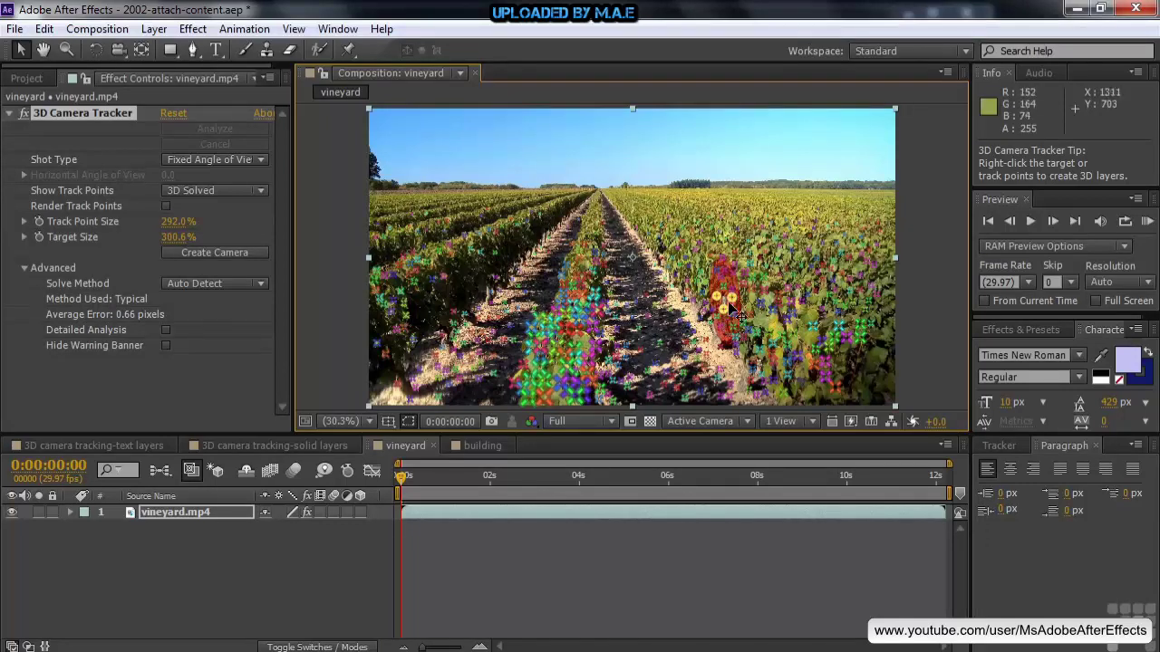
{"action": "right_click", "coordinate": [730, 306]}
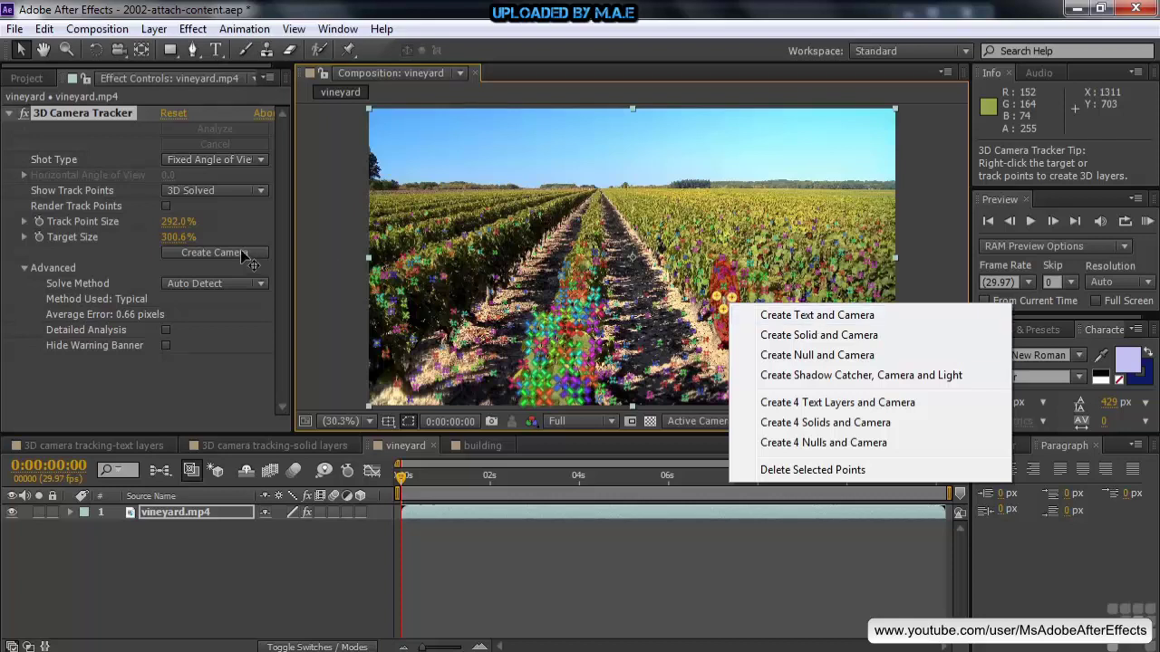
{"action": "left_click", "coordinate": [811, 315]}
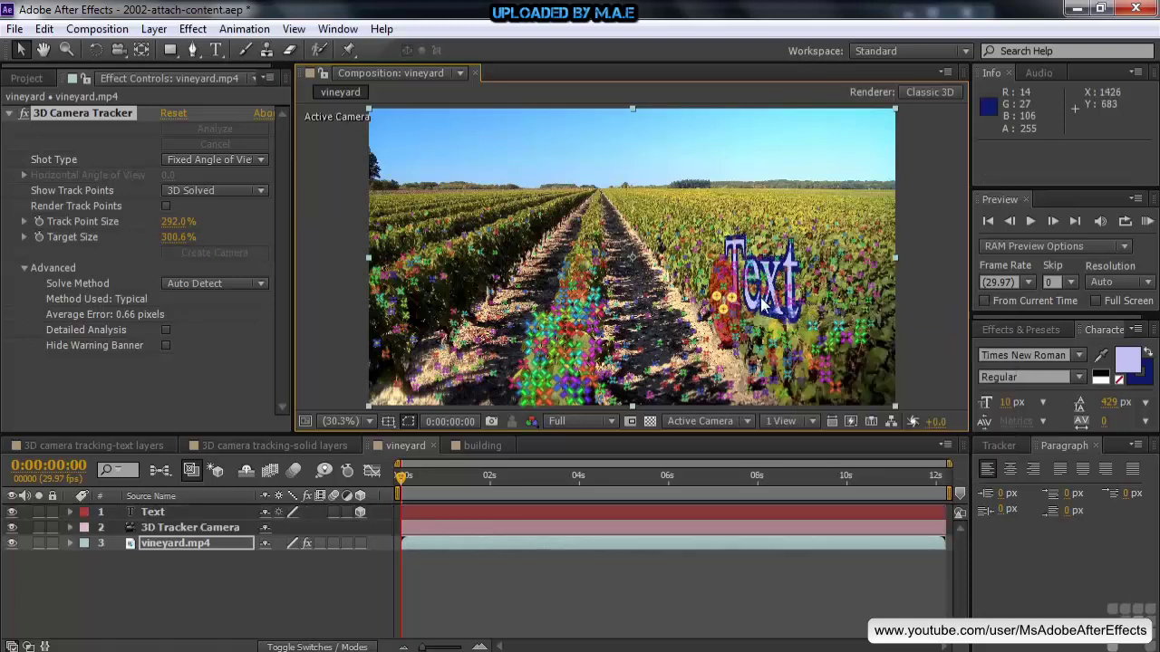
Step: Reveal the keyframed properties of the Text, 3D Tracker Camera and vineyard.mp4 layers and deselect all layers
{"action": "left_click", "coordinate": [154, 512], "text": "shift"}
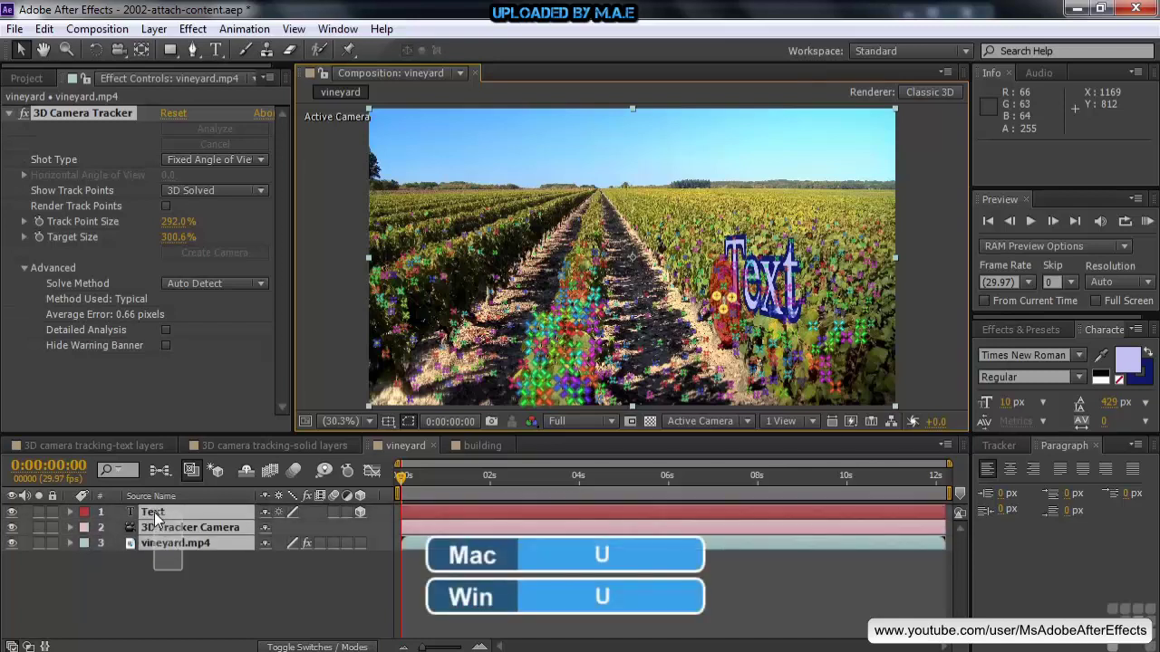
{"action": "key", "text": "u"}
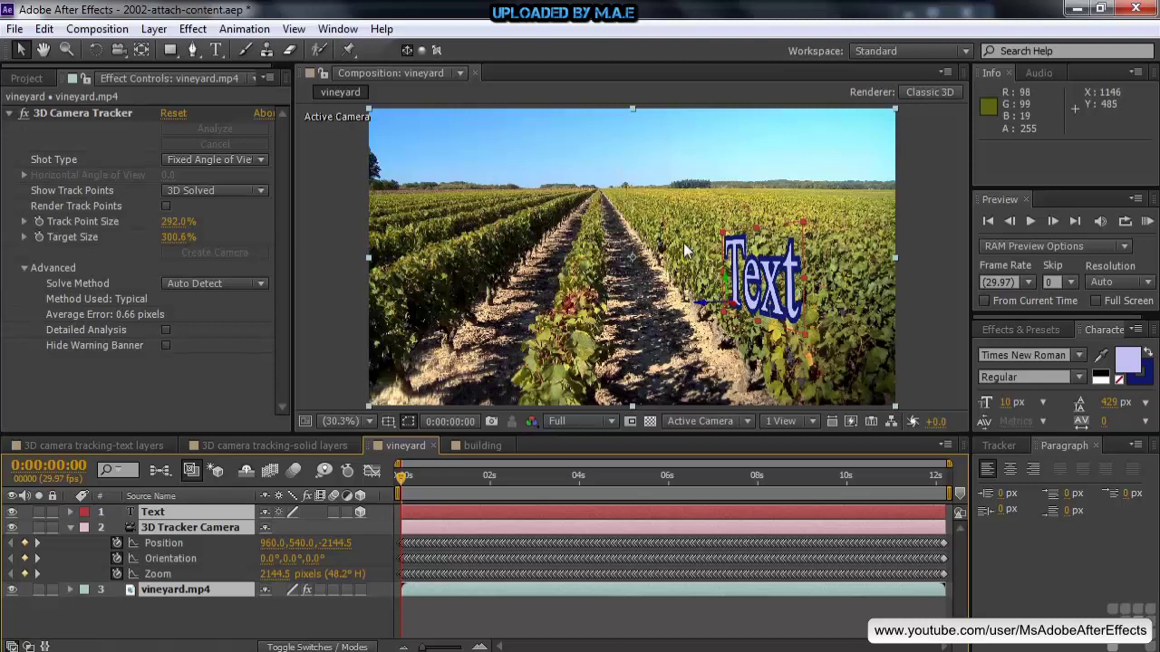
{"action": "left_click", "coordinate": [146, 606]}
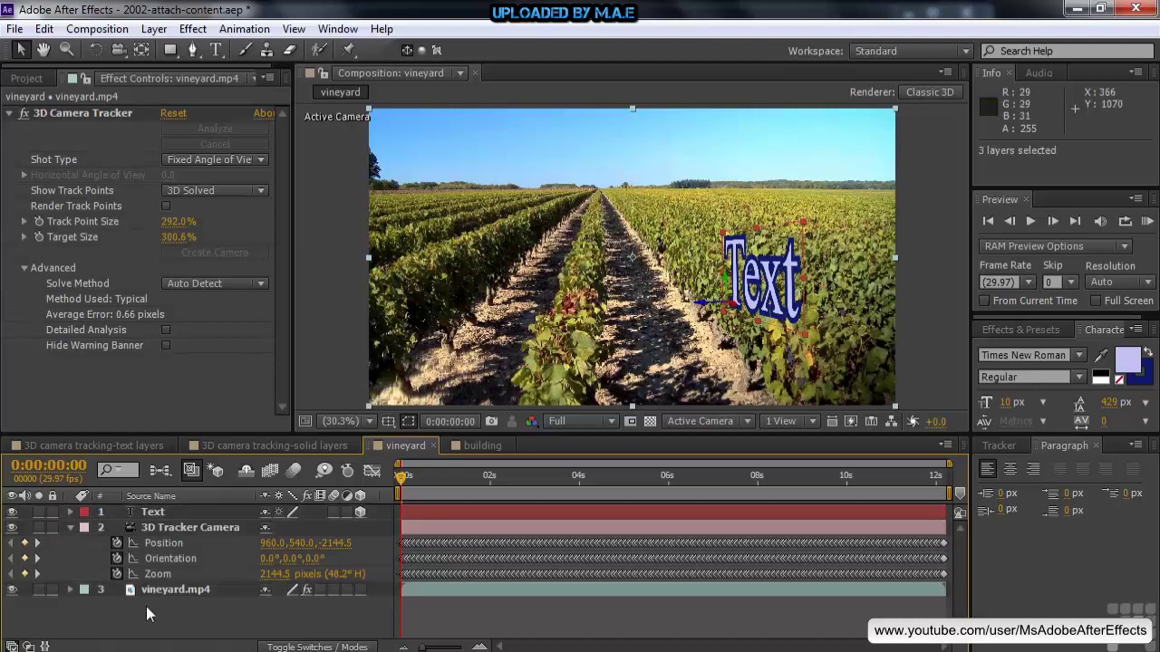
Step: Rotate the Text layer to a Z orientation of 355.6° and a Z Rotation of 13°
{"action": "left_click", "coordinate": [170, 518]}
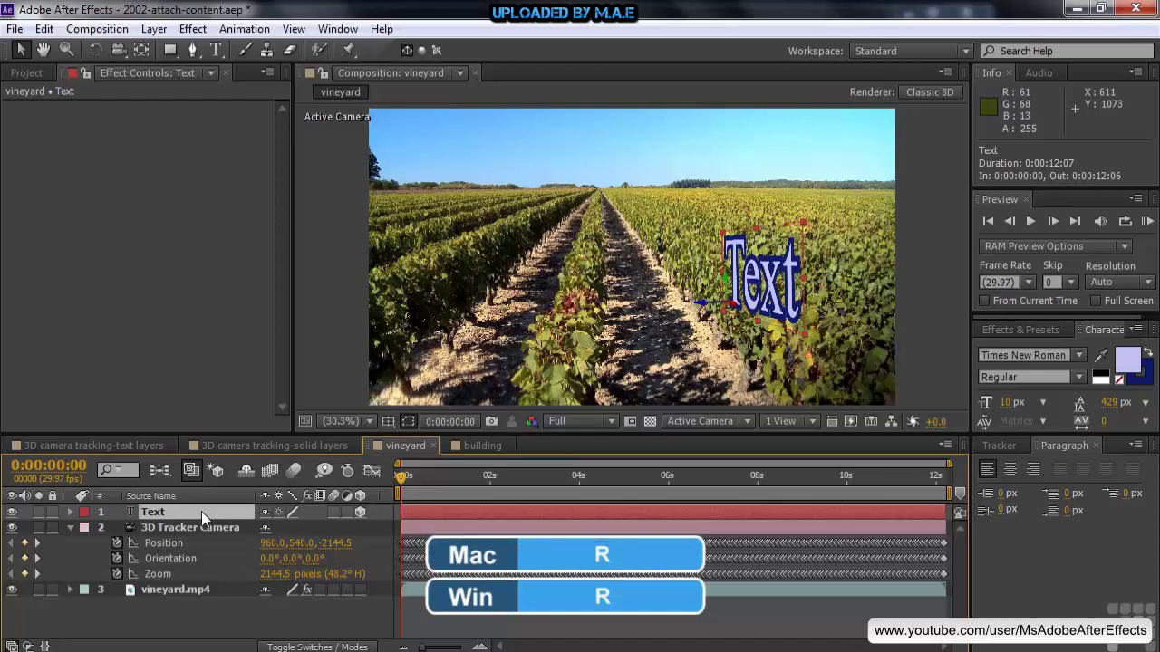
{"action": "key", "text": "r"}
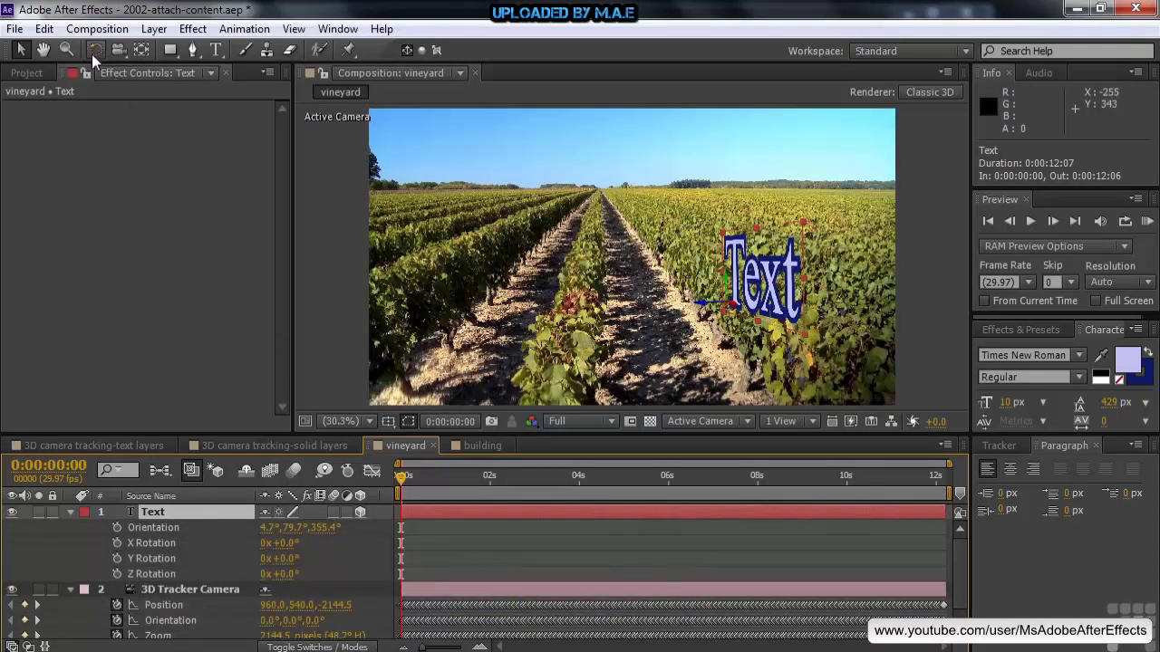
{"action": "key", "text": "w"}
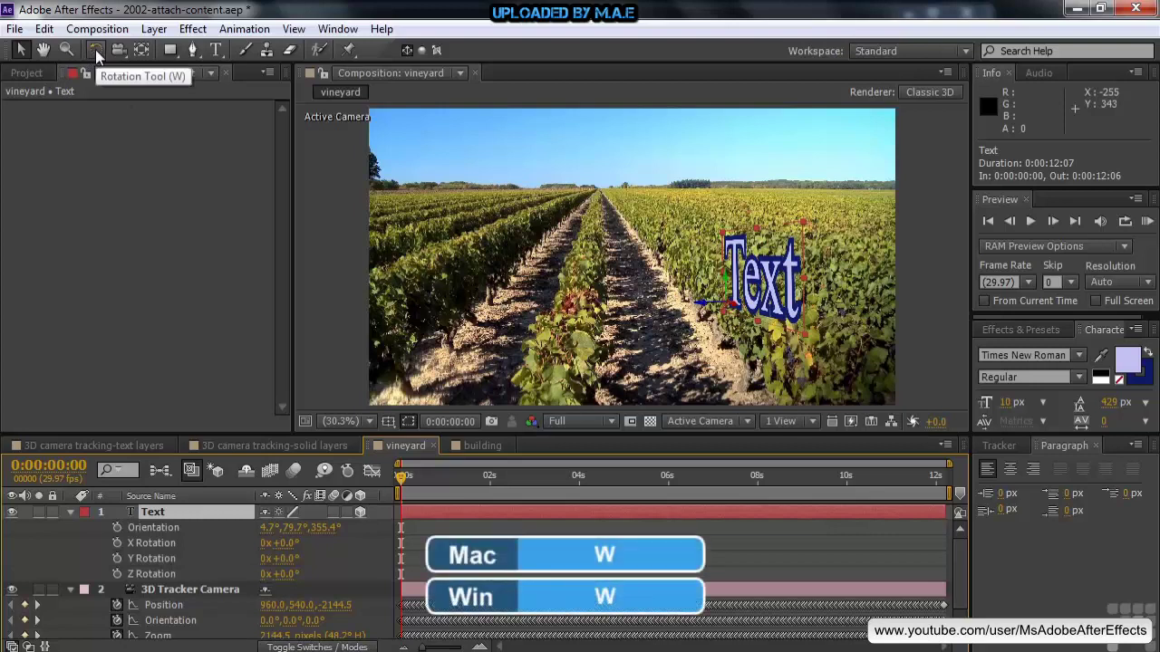
{"action": "left_click", "coordinate": [95, 49]}
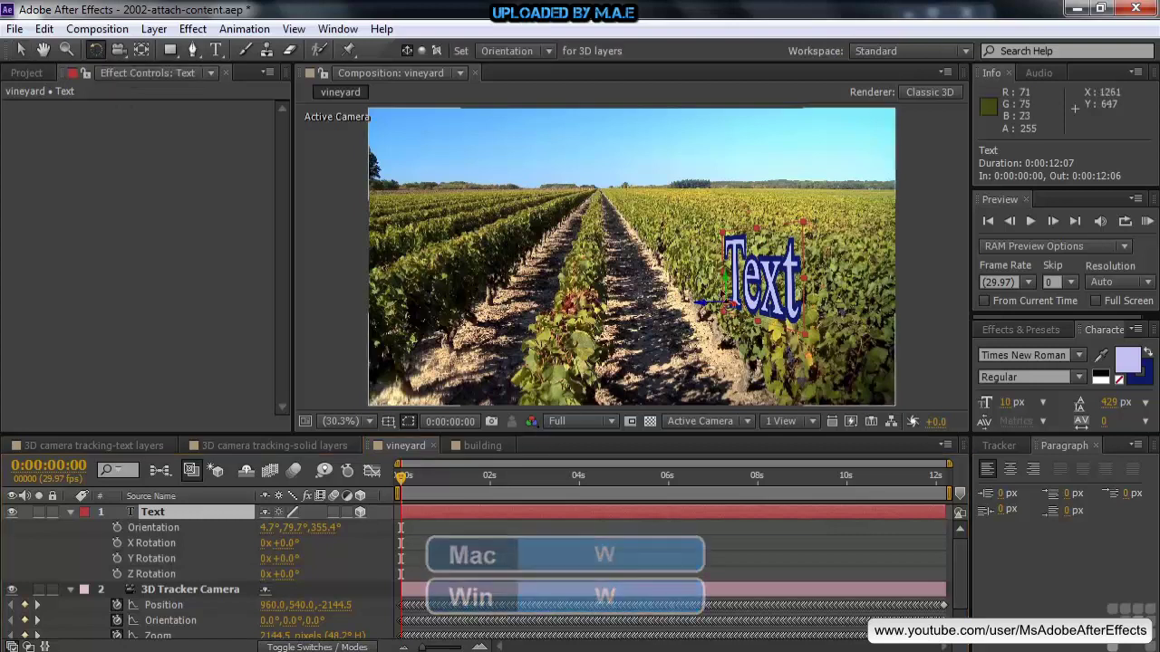
{"action": "left_click_drag", "start_coordinate": [715, 300], "coordinate": [718, 300]}
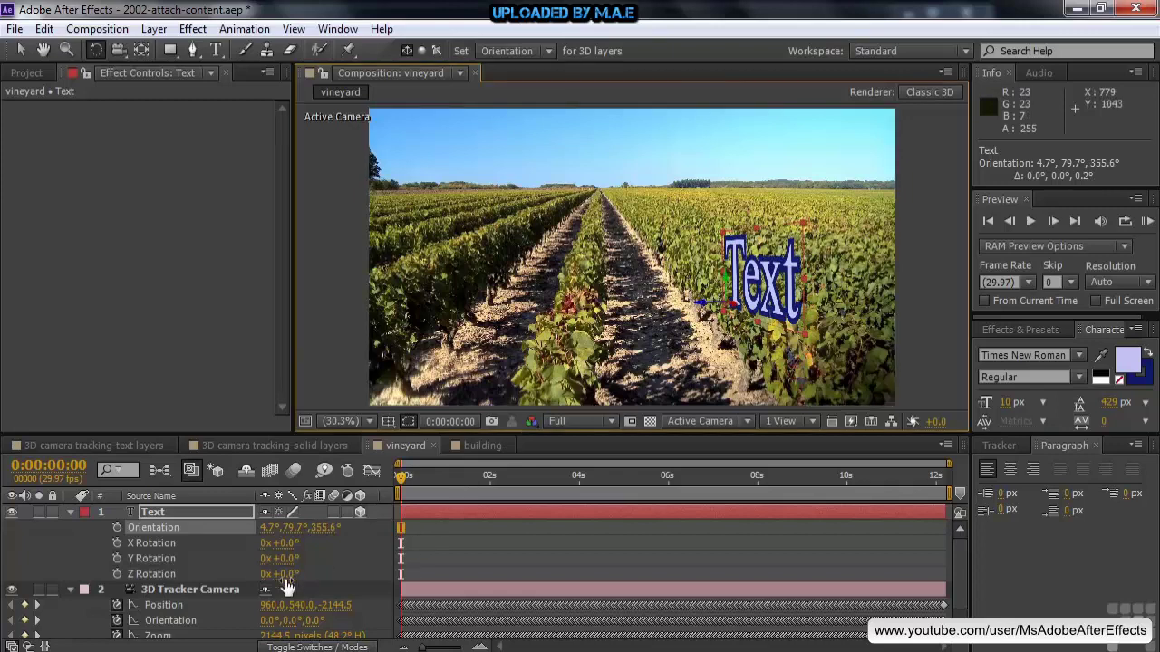
{"action": "left_click_drag", "start_coordinate": [280, 575], "coordinate": [293, 574]}
Step: Unlink the Text layer's scale proportions and stretch only its X scale to 42120.2%
{"action": "left_click", "coordinate": [198, 513]}
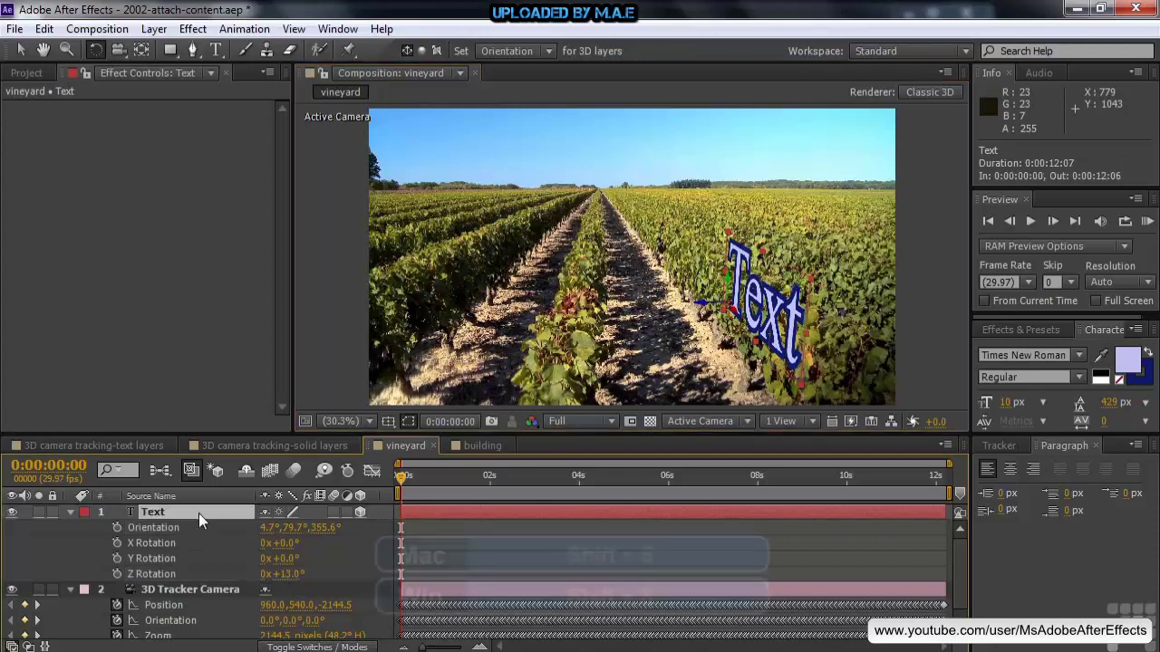
{"action": "key", "text": "shift+s"}
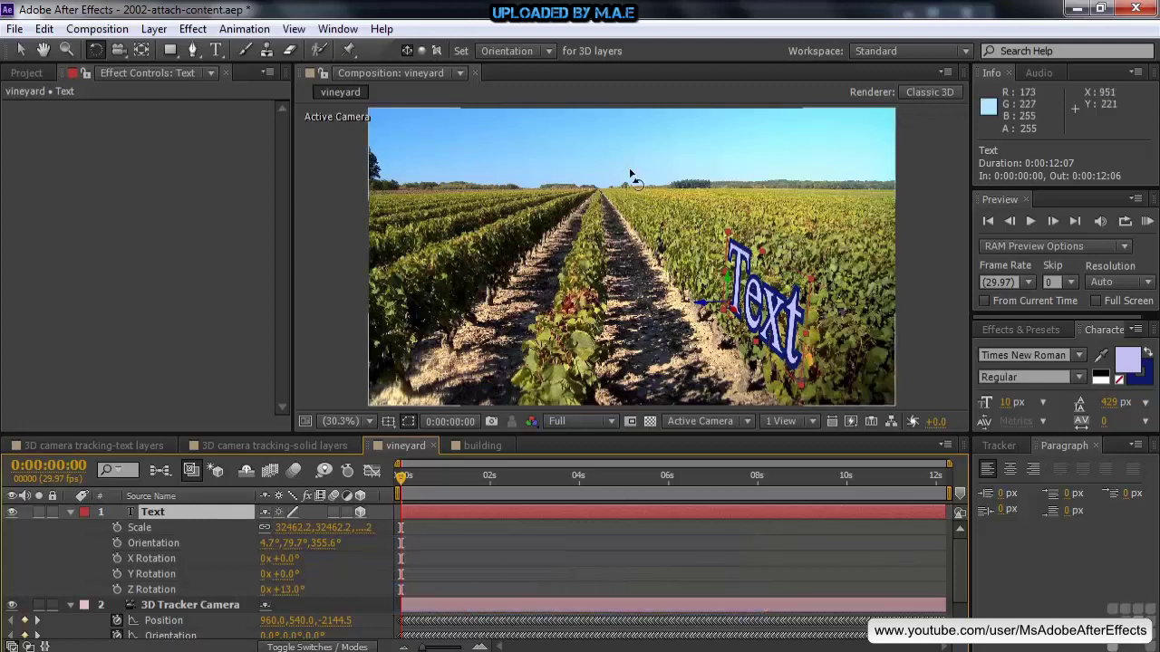
{"action": "left_click", "coordinate": [301, 528]}
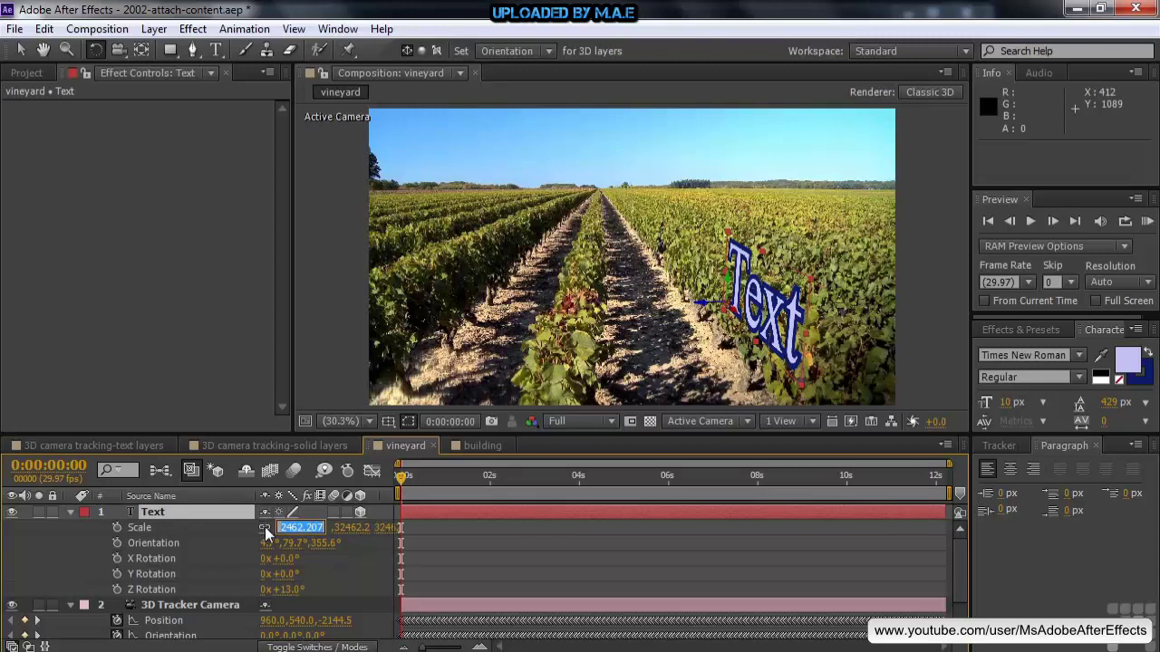
{"action": "left_click", "coordinate": [265, 527]}
{"action": "left_click_drag", "start_coordinate": [291, 527], "coordinate": [960, 546]}
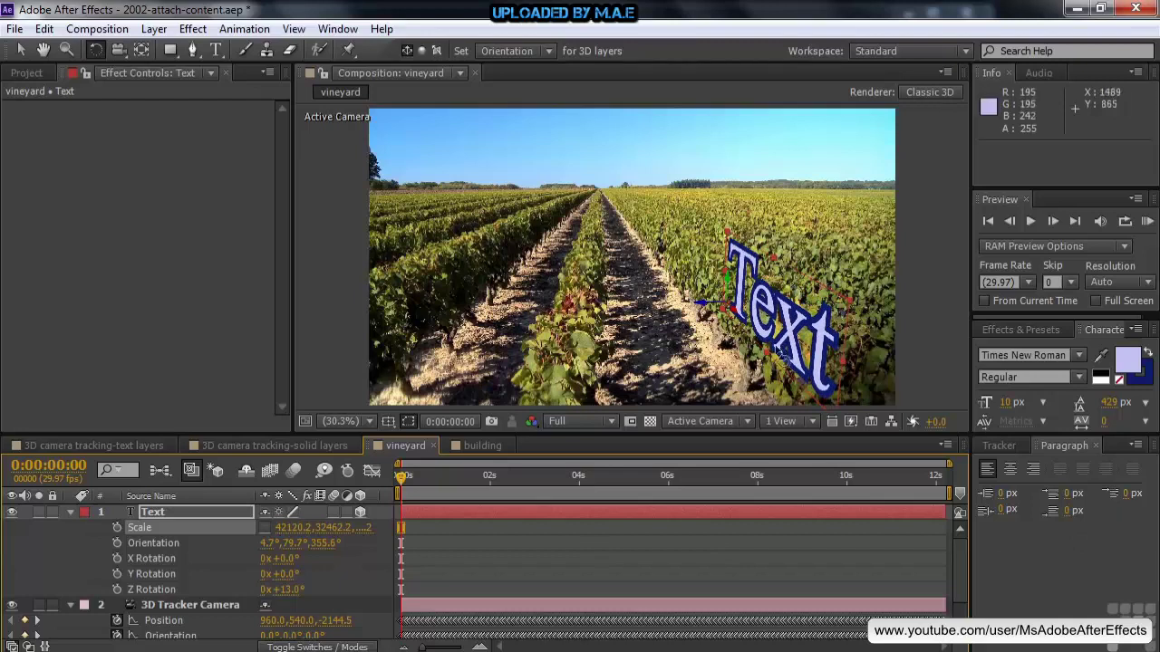
Step: Move the Text layer up along the vine row to about 3974.1, 1710.6, 20610.8
{"action": "left_click", "coordinate": [24, 50]}
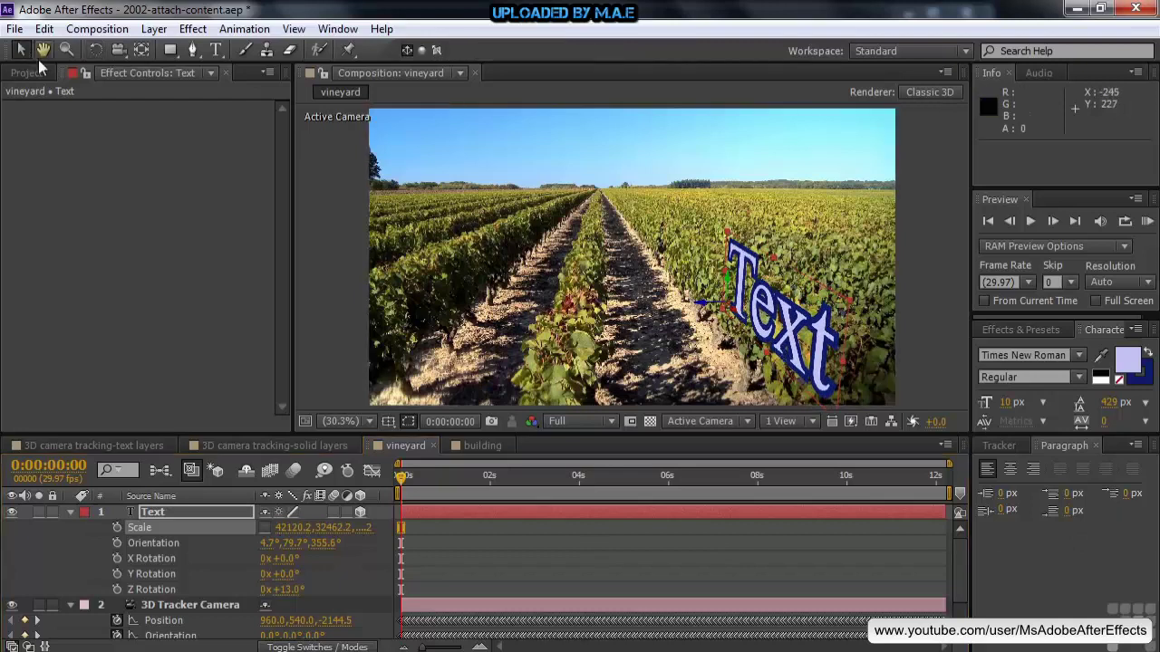
{"action": "left_click_drag", "start_coordinate": [734, 319], "coordinate": [544, 135]}
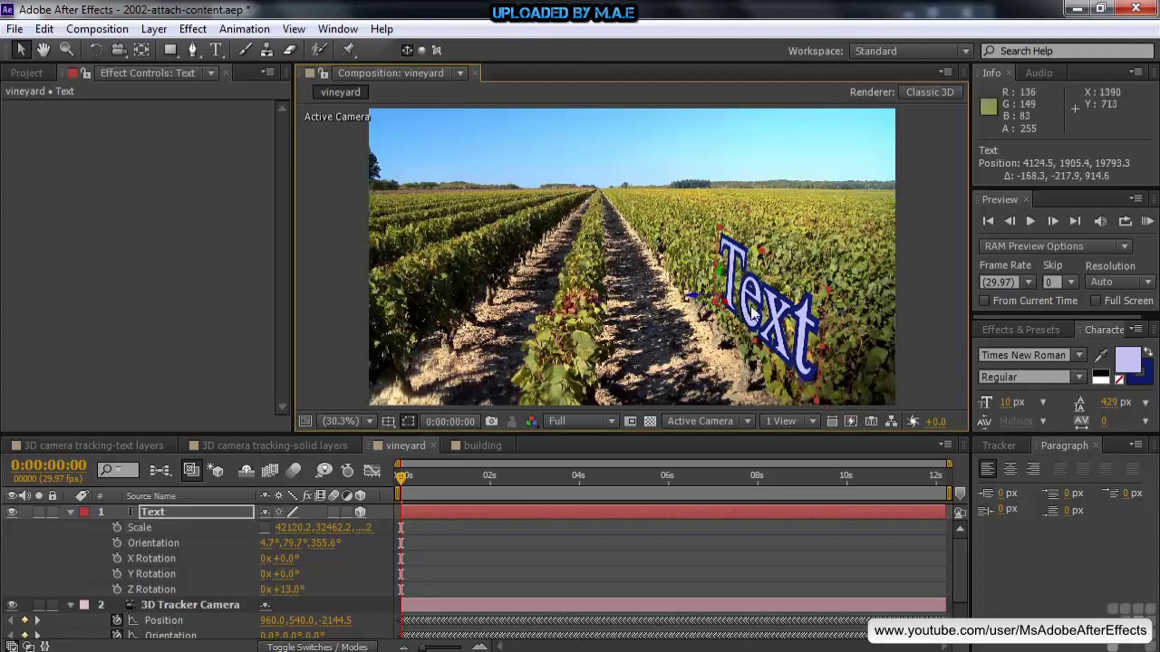
{"action": "left_click_drag", "start_coordinate": [729, 308], "coordinate": [568, 122]}
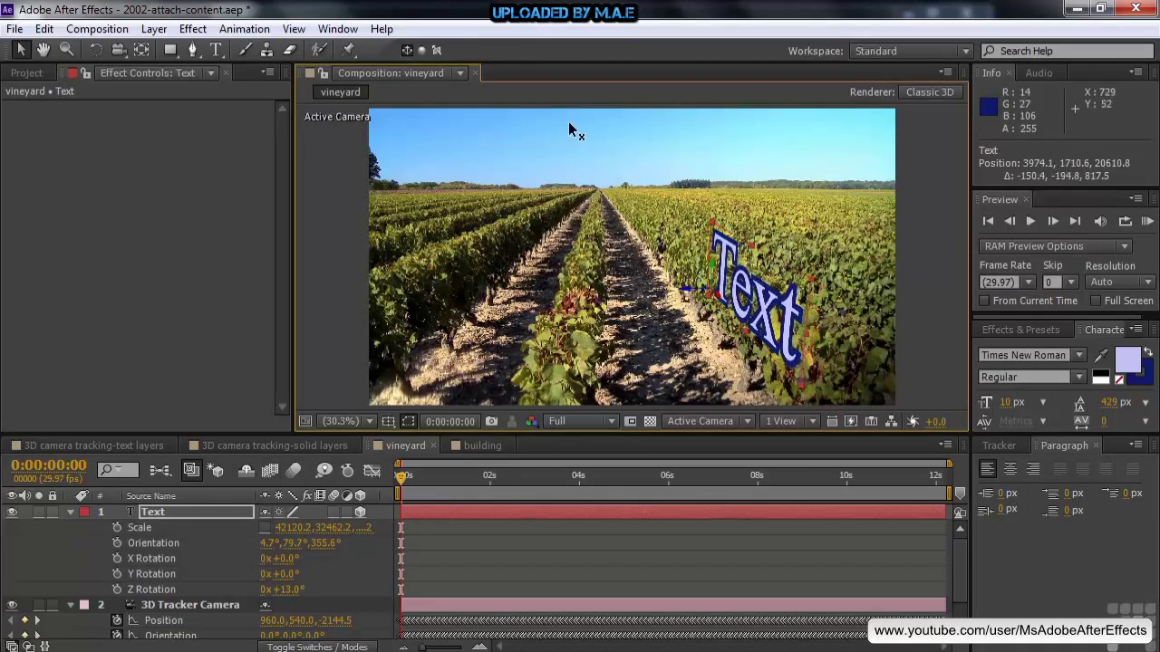
Step: Move the Text layer farther along the vine row to about 3854.0, 1555.1, 21263.2 and change its wording to Pinot
{"action": "left_click_drag", "start_coordinate": [723, 305], "coordinate": [594, 156]}
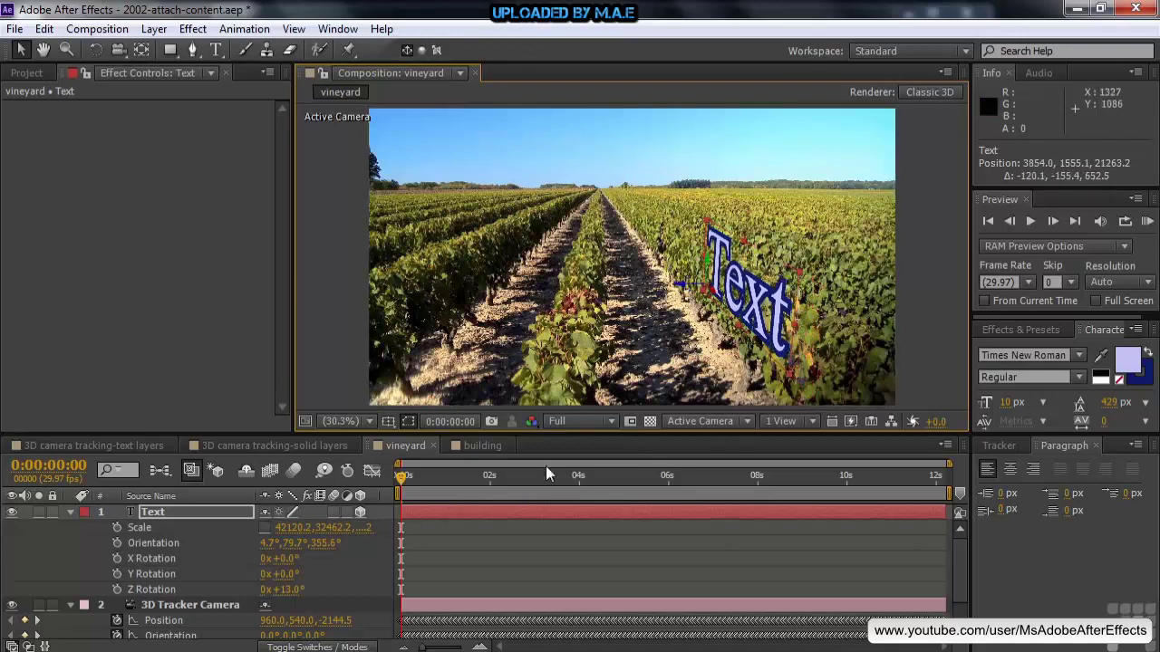
{"action": "double_click", "coordinate": [156, 511]}
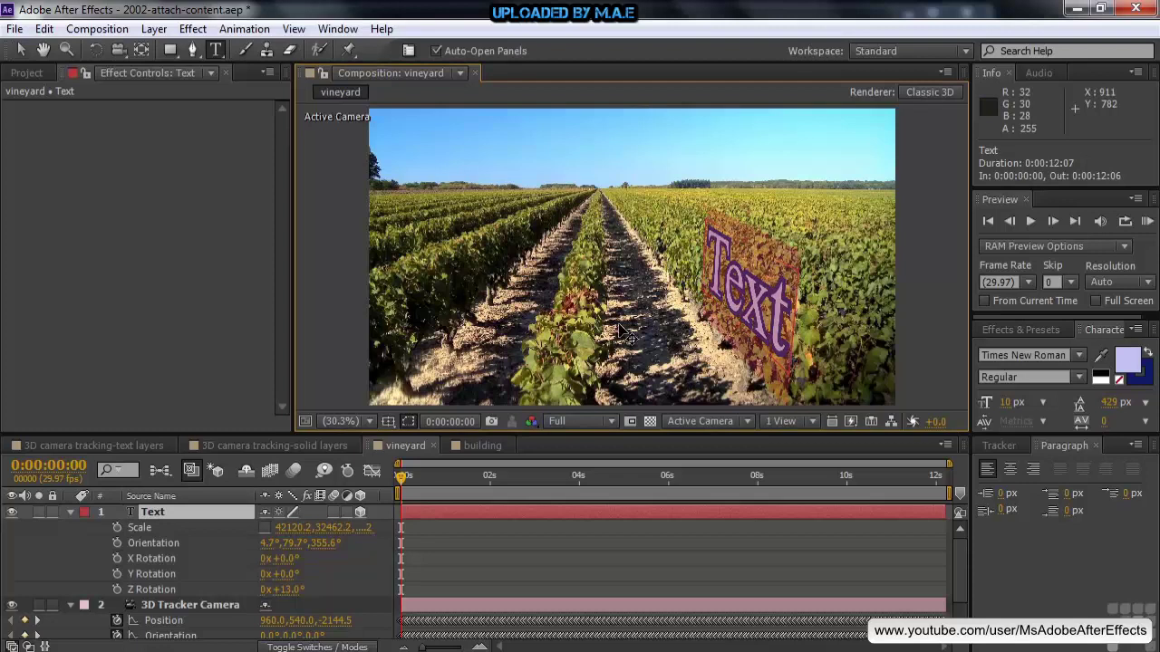
{"action": "type", "text": "Pinot"}
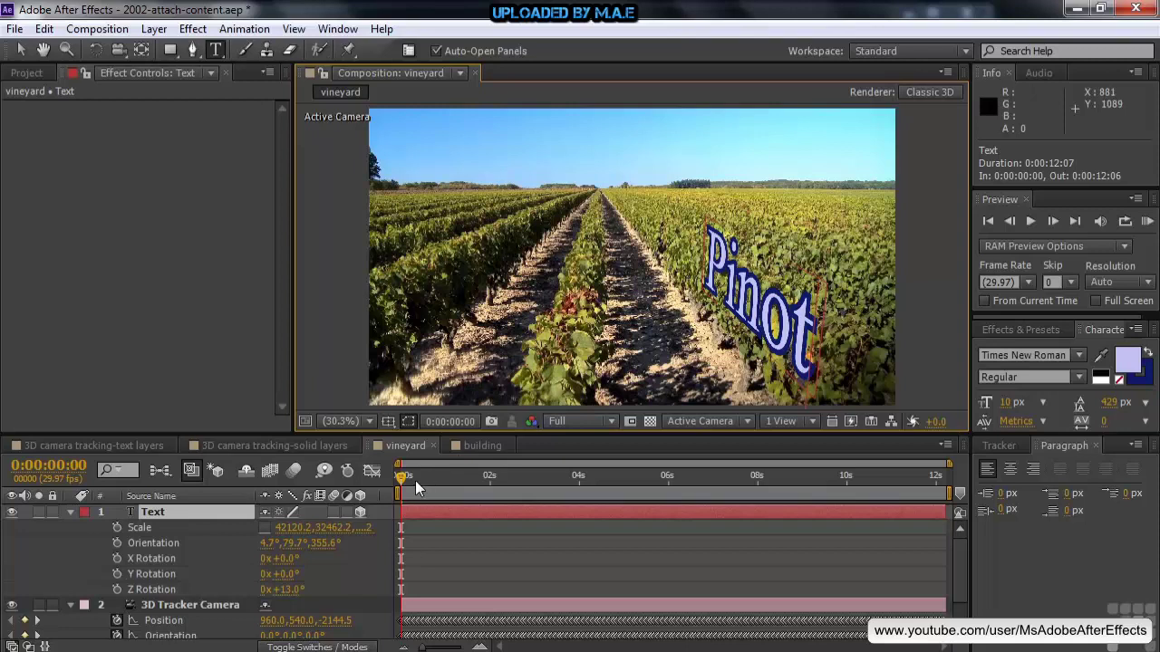
Step: Play back the shot to check the Pinot text against the vines, and return to the first frame
{"action": "key", "text": "space"}
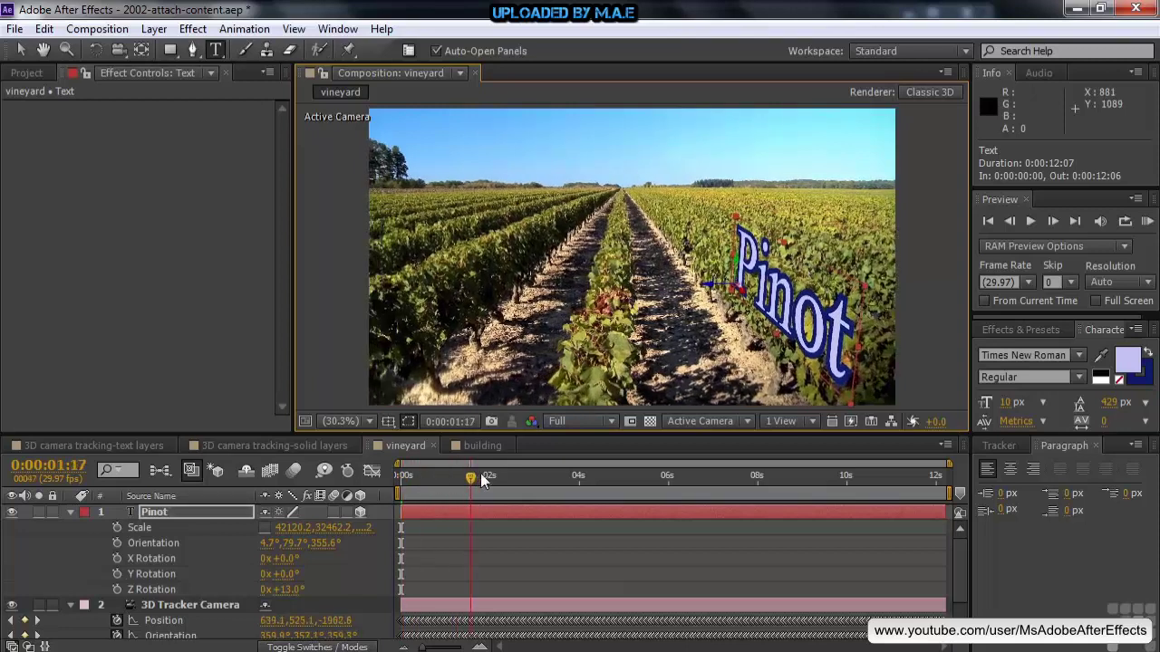
{"action": "left_click_drag", "start_coordinate": [466, 475], "coordinate": [377, 474]}
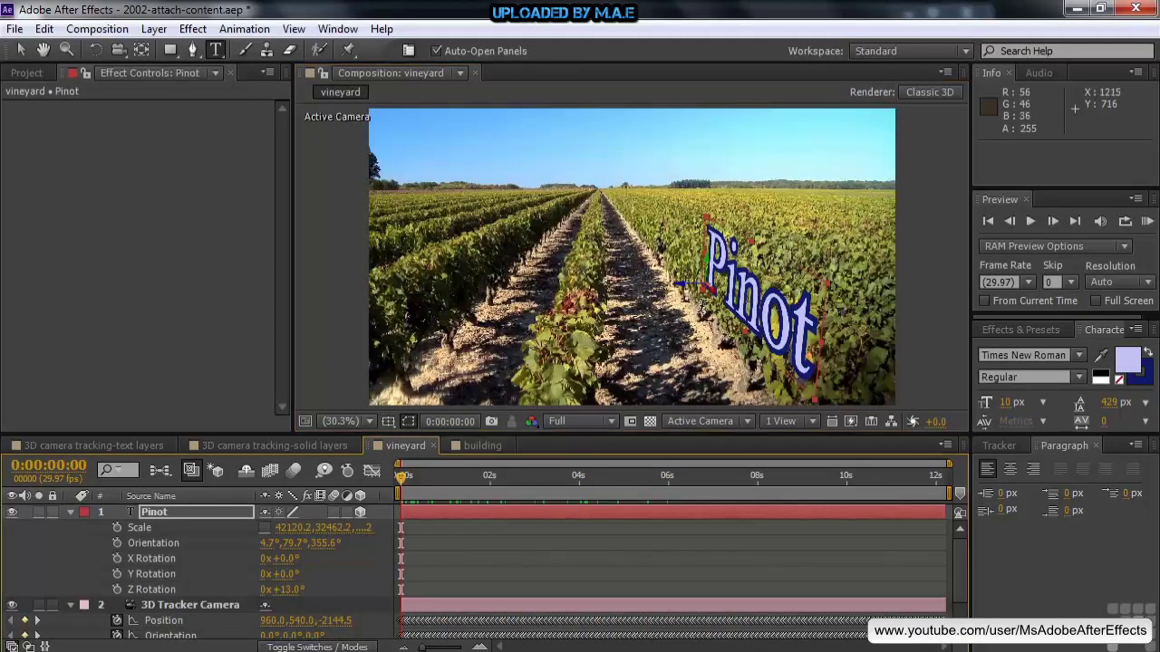
Step: View the Pinot layer and camera from Custom View 1 with the composition at 8.3% magnification
{"action": "left_click", "coordinate": [743, 422]}
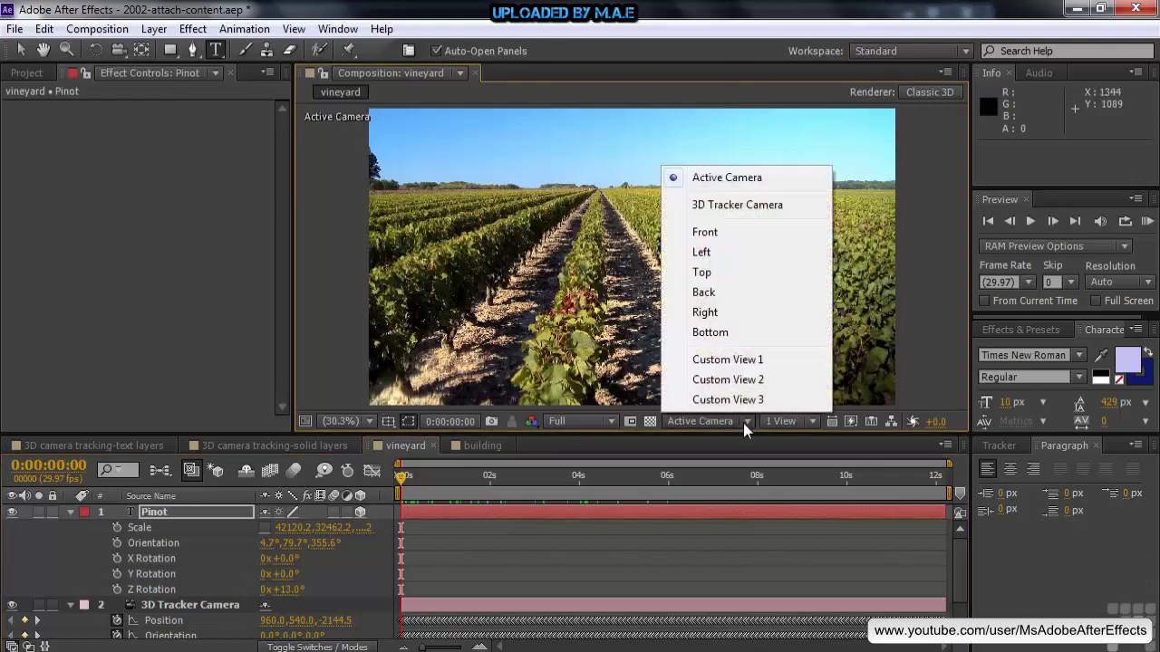
{"action": "left_click", "coordinate": [730, 360]}
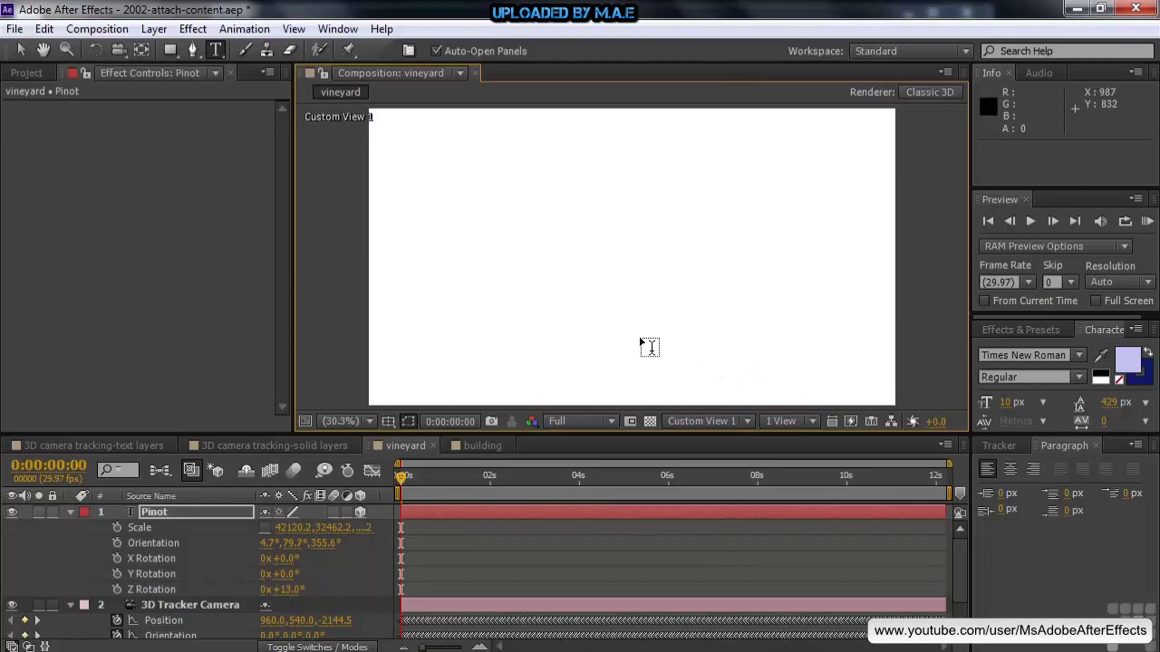
{"action": "key", "text": "ctrl+minus"}
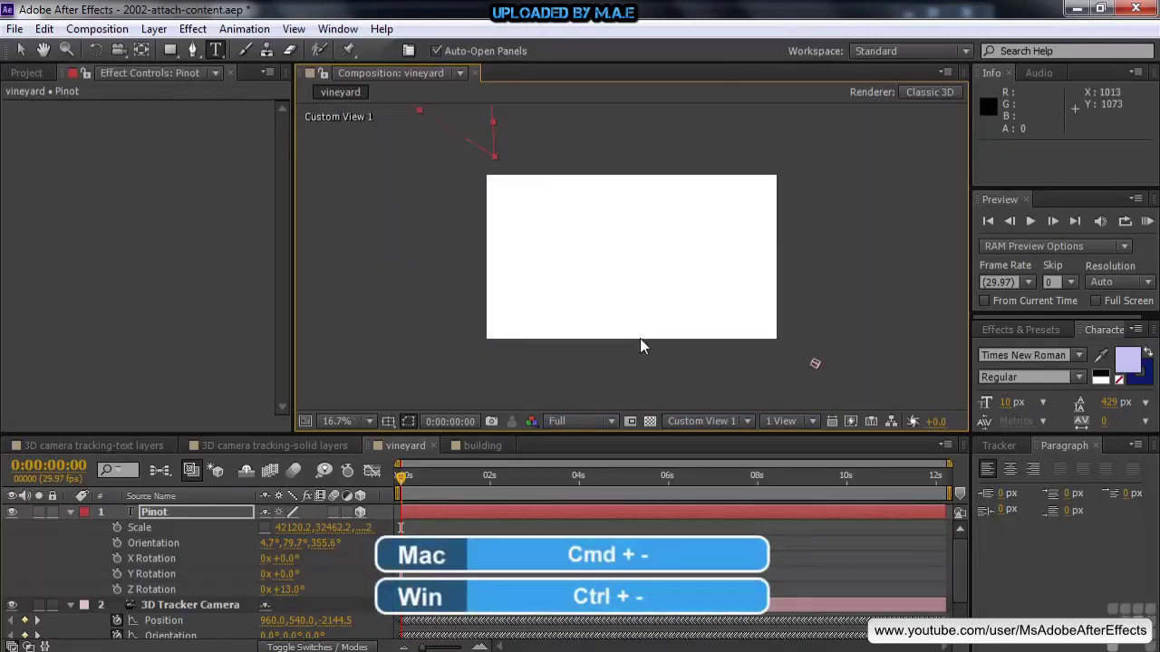
{"action": "key", "text": "ctrl+minus"}
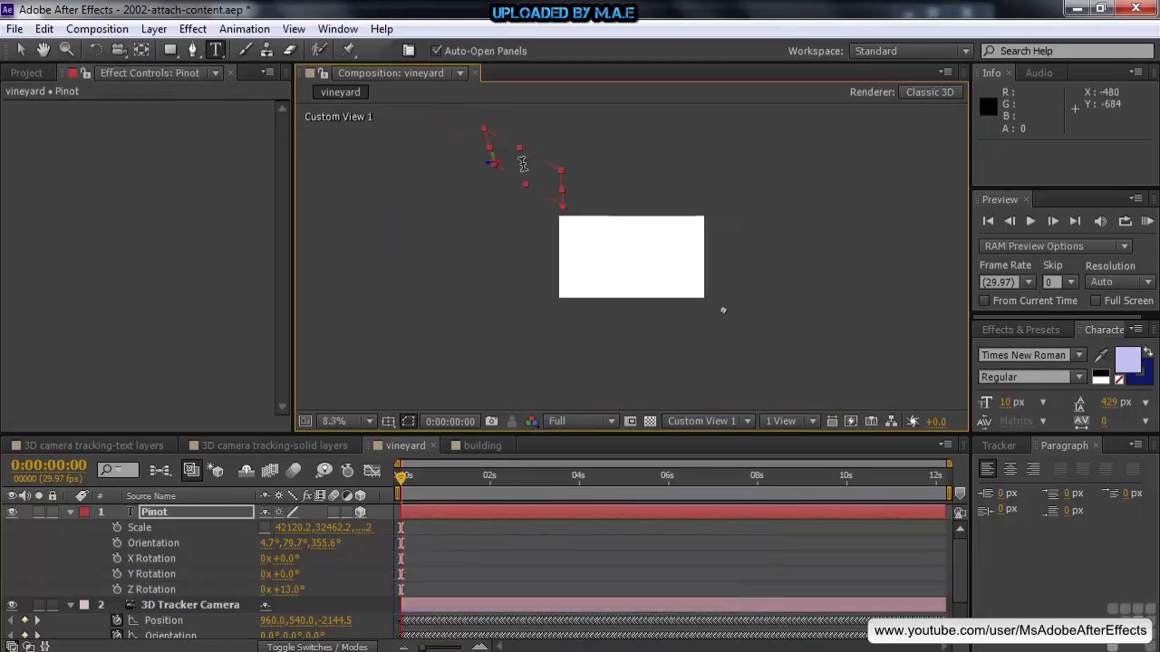
Step: Examine the Pinot layer's placement relative to the camera from the Left view at 2.1% magnification
{"action": "left_click", "coordinate": [747, 422]}
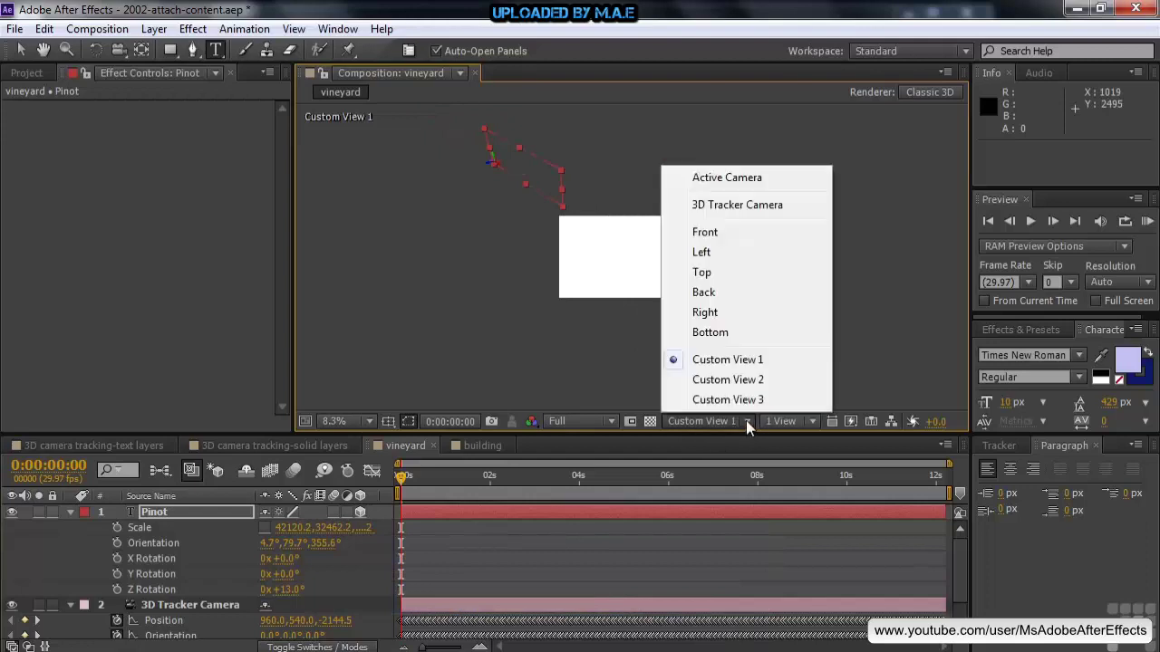
{"action": "left_click", "coordinate": [723, 252]}
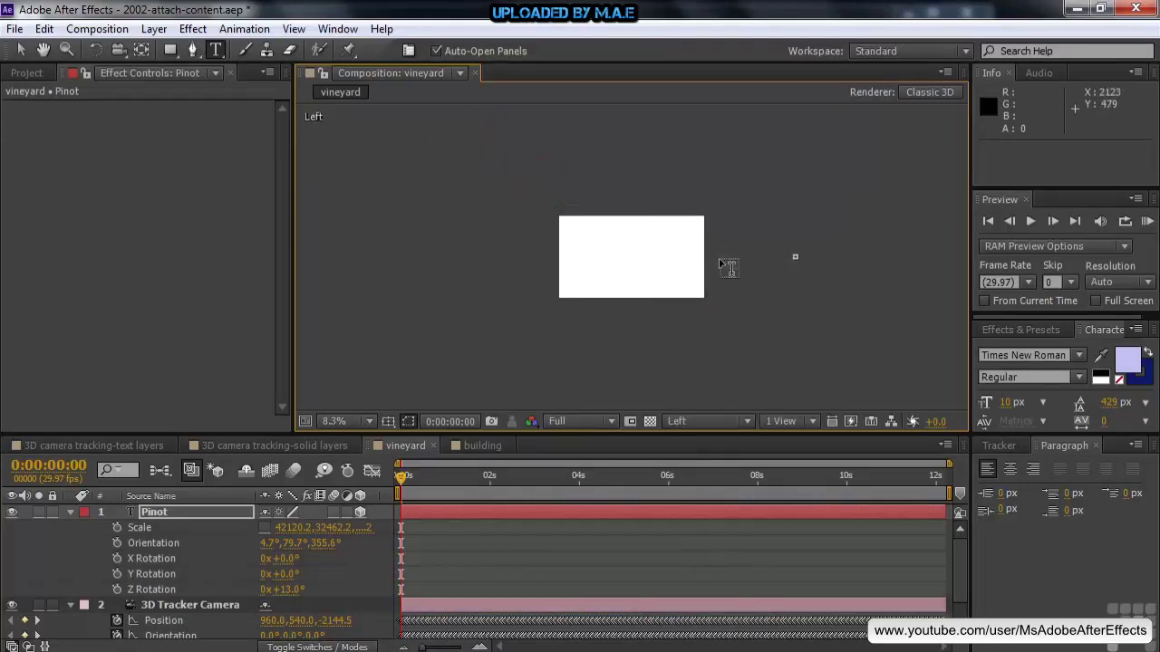
{"action": "left_click", "coordinate": [151, 515]}
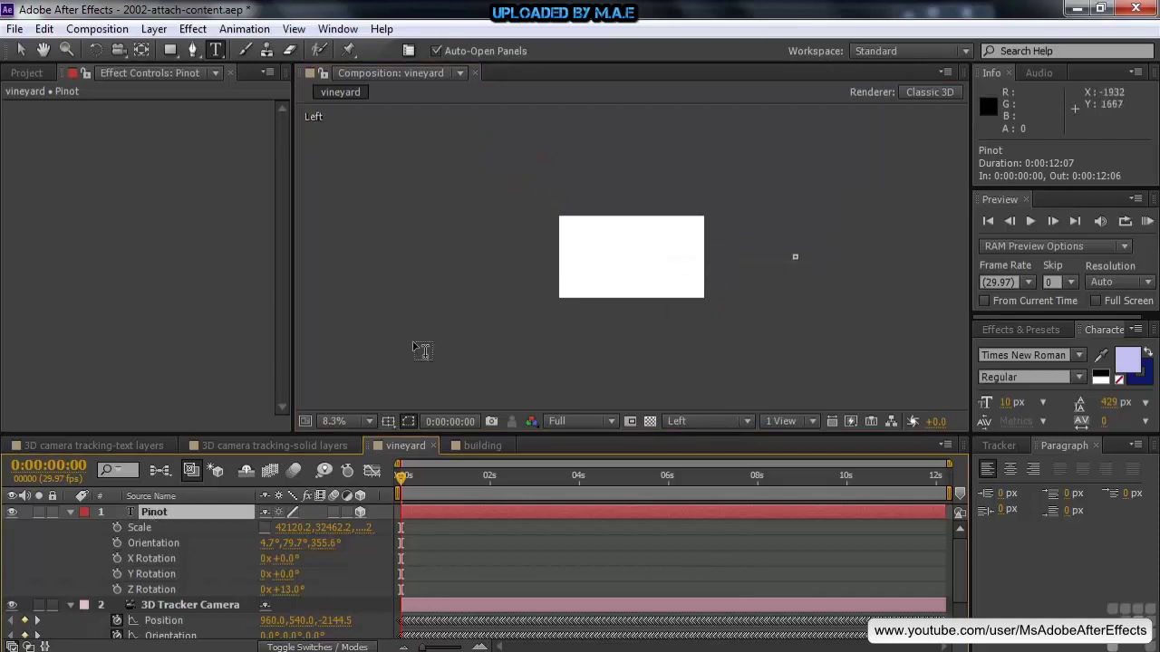
{"action": "key", "text": "comma"}
{"action": "key", "text": "comma"}
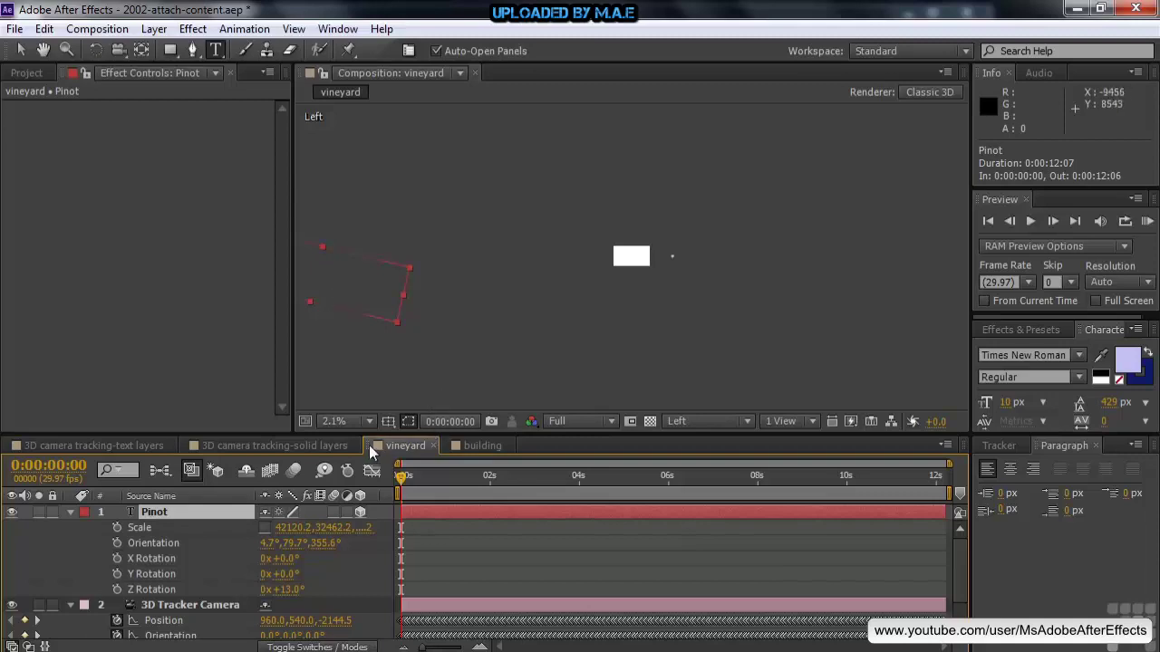
Step: Return to the Active Camera view and fit the composition to the viewer
{"action": "left_click", "coordinate": [747, 422]}
{"action": "left_click", "coordinate": [721, 179]}
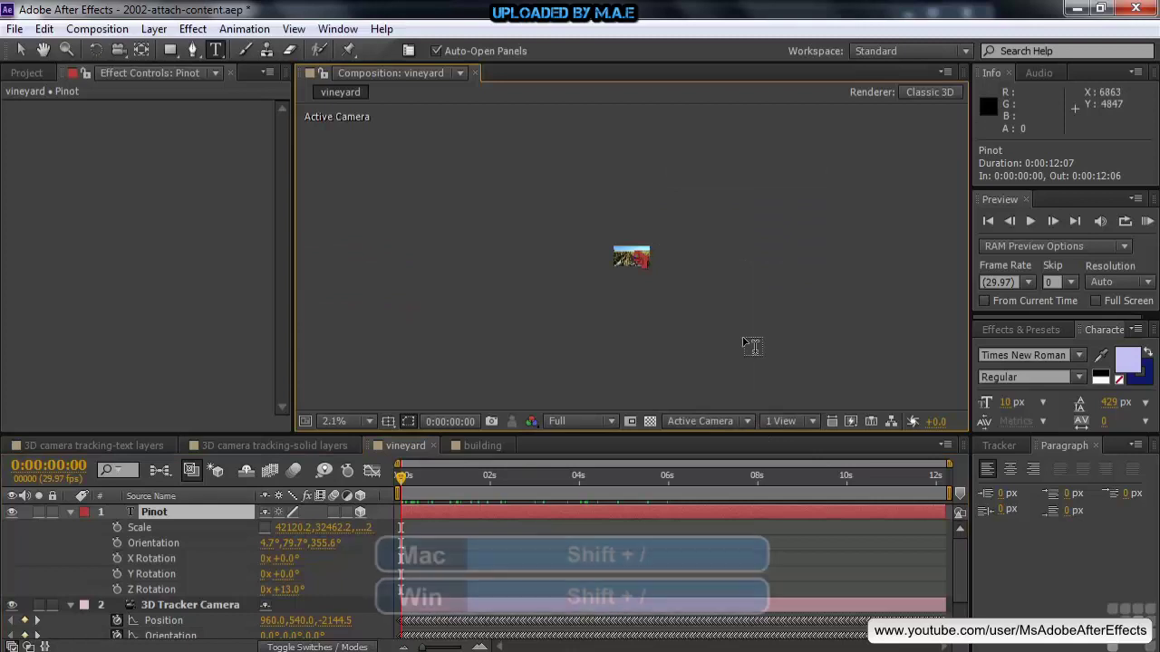
{"action": "key", "text": "shift+slash"}
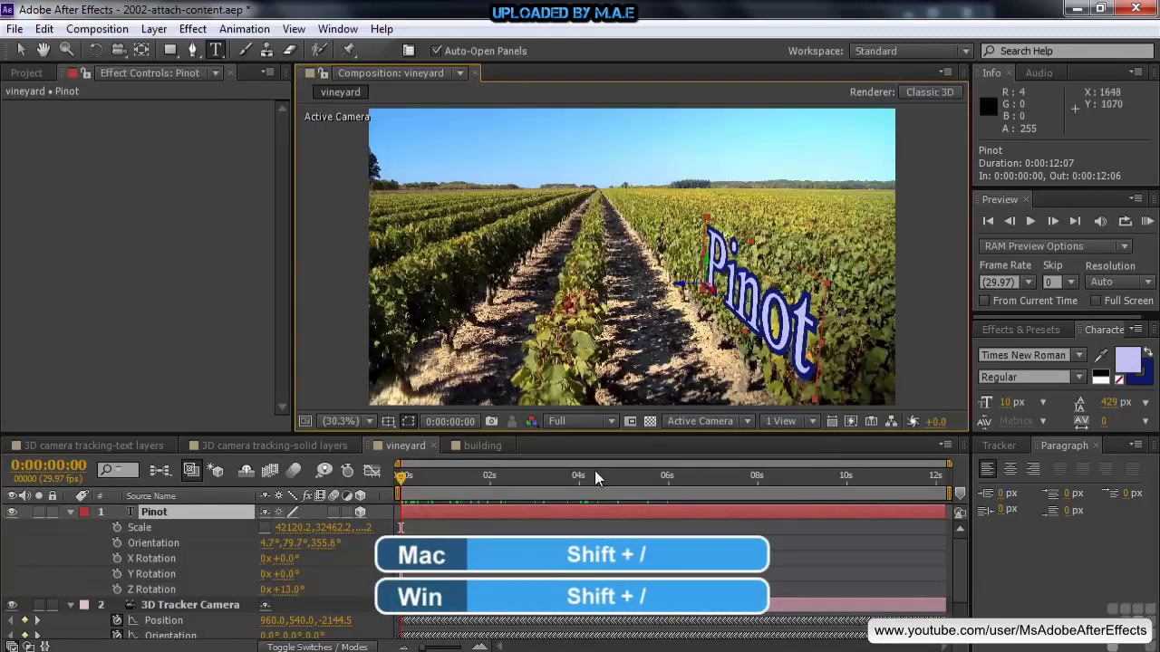
Step: Go to 0:00:06:18 and display the 3D Camera Tracker's track points on the vineyard.mp4 layer
{"action": "left_click_drag", "start_coordinate": [401, 476], "coordinate": [408, 481]}
{"action": "left_click_drag", "start_coordinate": [511, 481], "coordinate": [695, 480]}
{"action": "scroll", "coordinate": [232, 585], "scroll_direction": "down", "scroll_amount": 2}
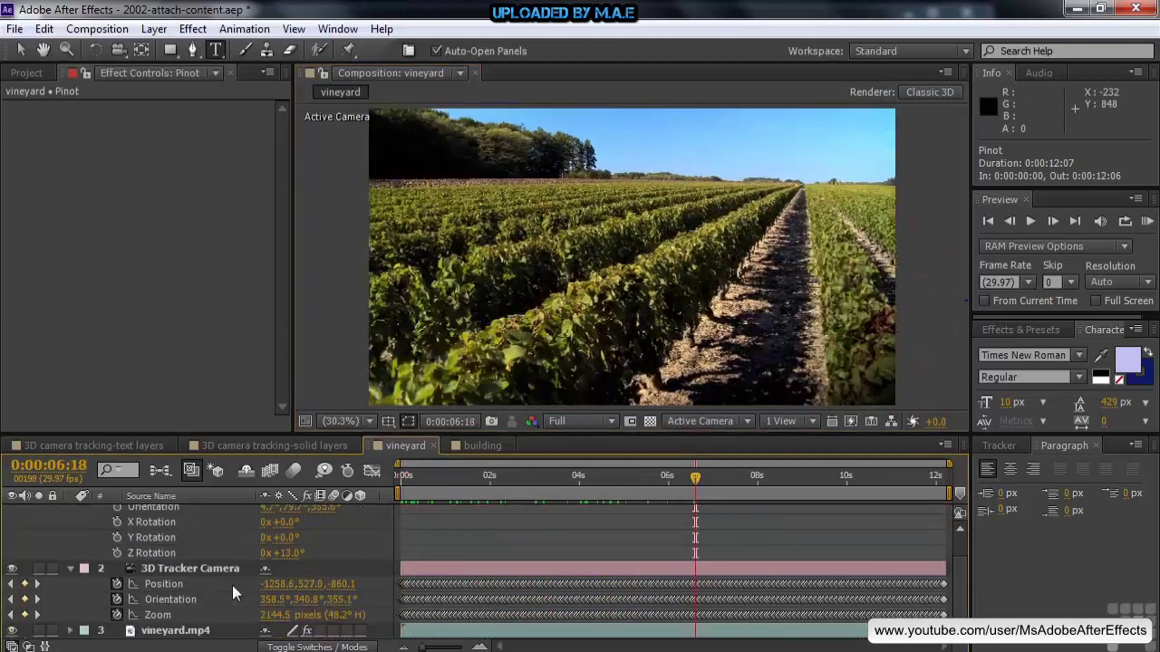
{"action": "left_click", "coordinate": [182, 633]}
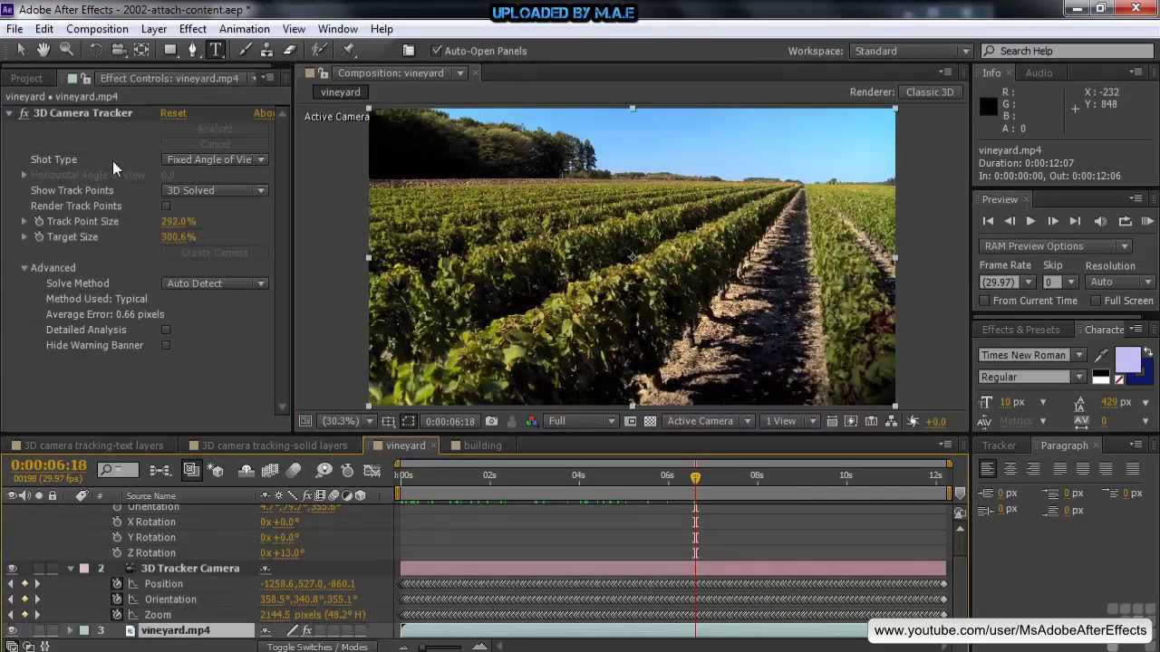
{"action": "left_click", "coordinate": [71, 112]}
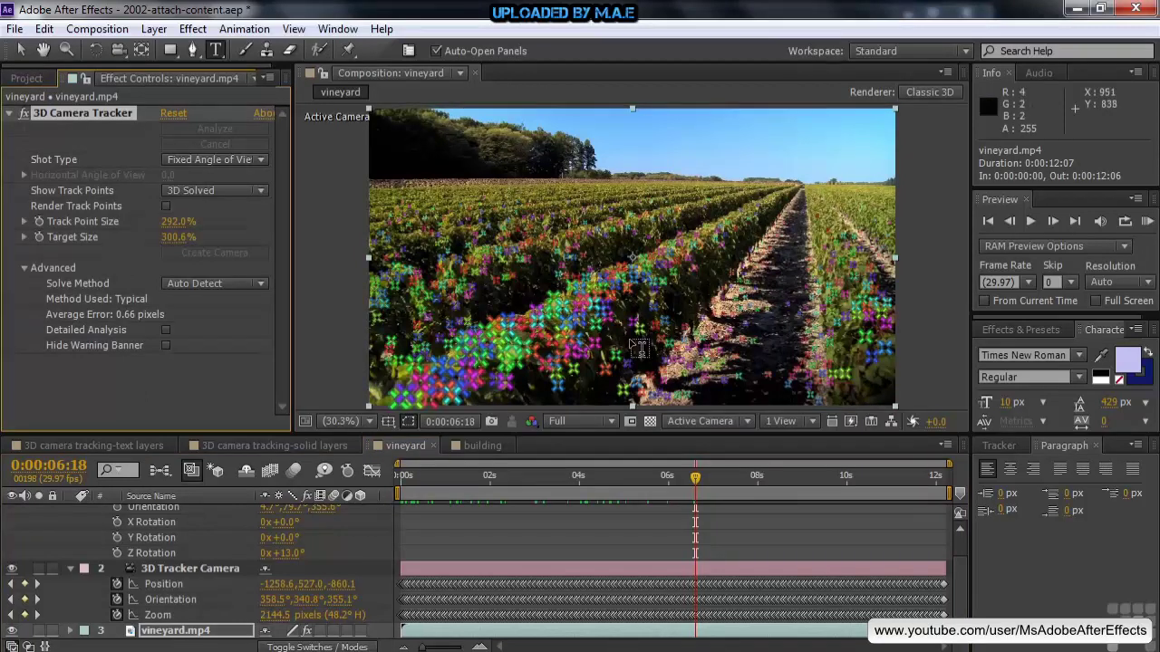
Step: Create a text layer from three track points at the end of the foreground vine row beside the path
{"action": "key", "text": "v"}
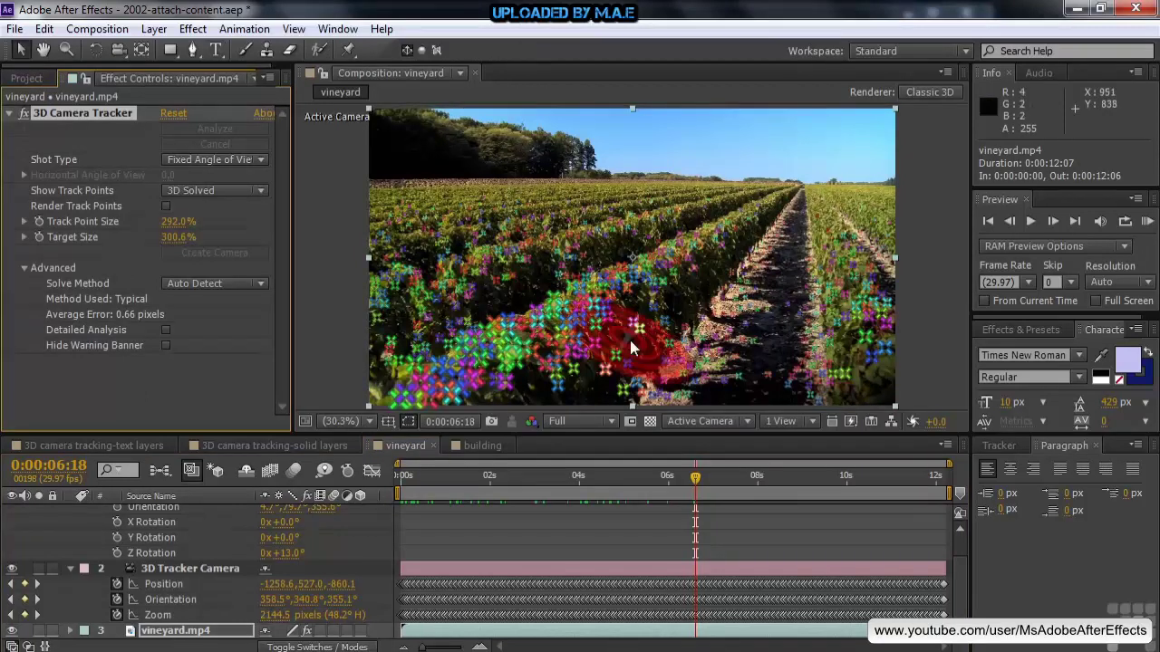
{"action": "left_click", "coordinate": [644, 307]}
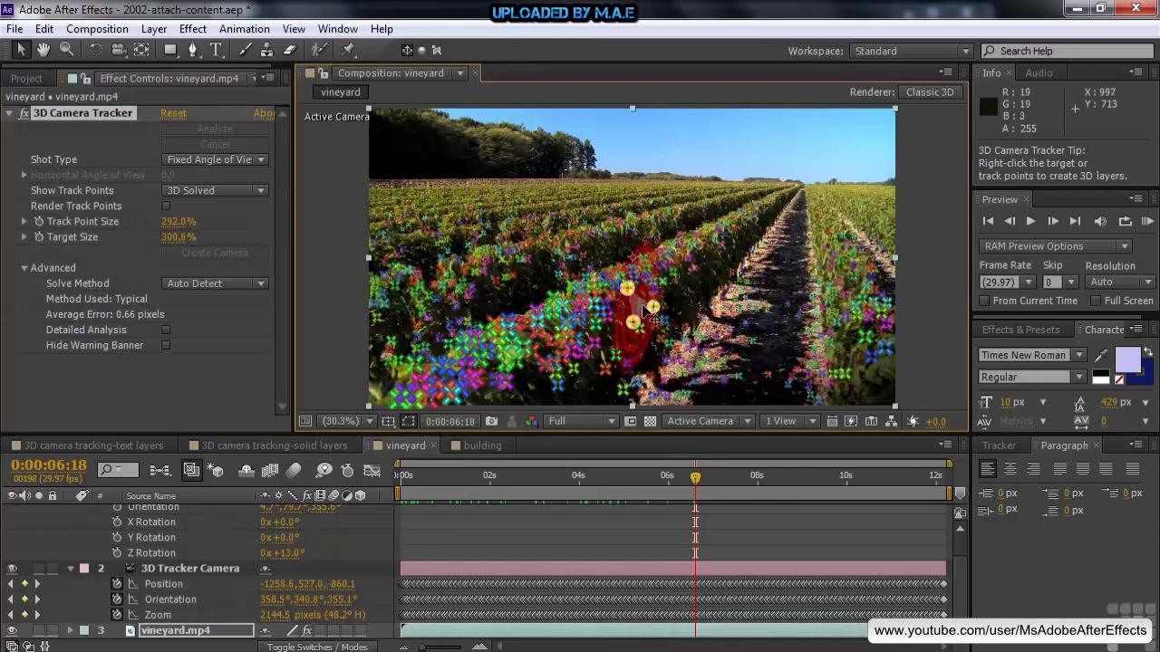
{"action": "right_click", "coordinate": [652, 307]}
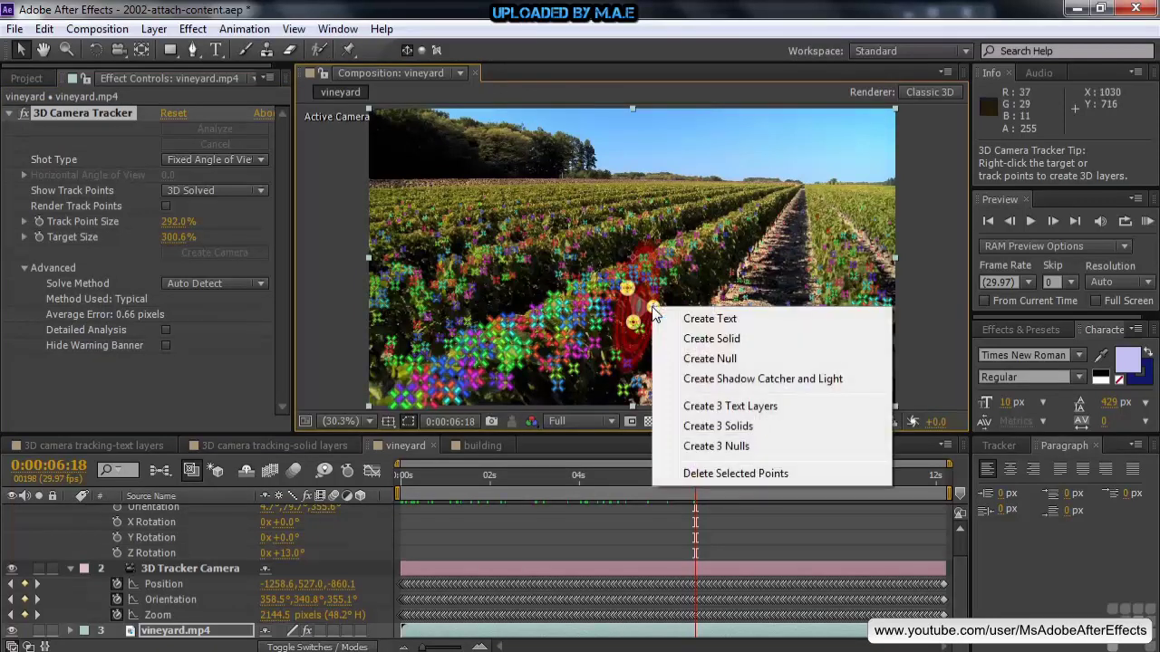
{"action": "left_click", "coordinate": [714, 319]}
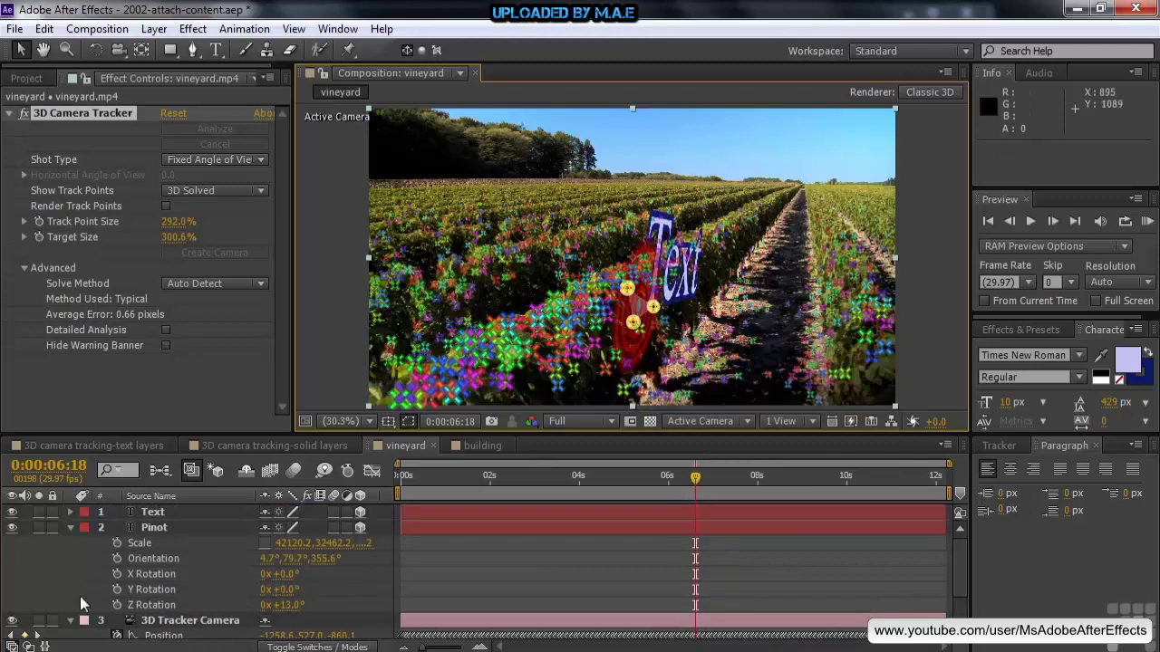
Step: Reveal the new Text layer's rotation properties and set its Z Rotation to -9°
{"action": "left_click", "coordinate": [146, 513]}
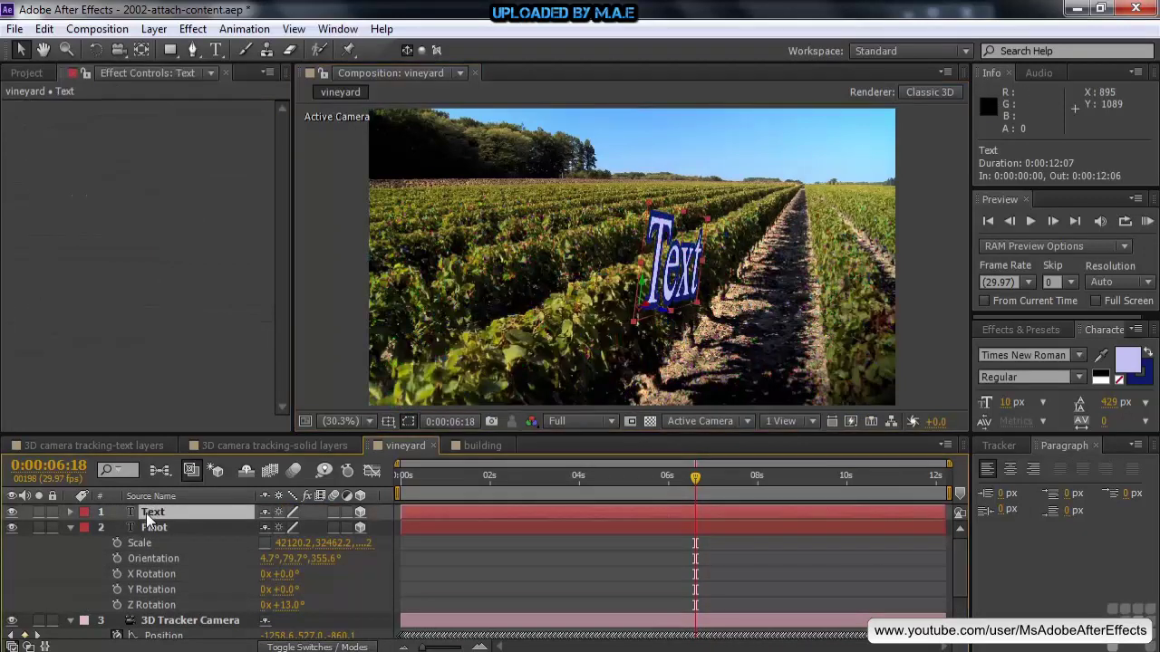
{"action": "key", "text": "r"}
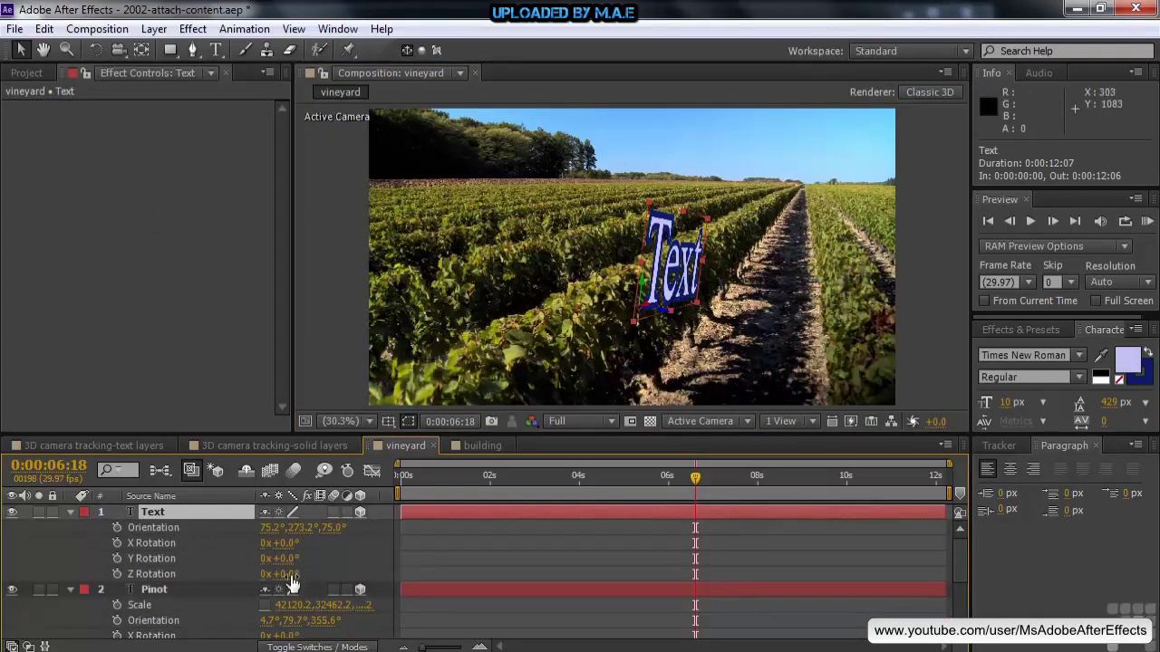
{"action": "mouse_move", "coordinate": [288, 574]}
{"action": "left_mouse_down"}
{"action": "mouse_move", "coordinate": [272, 574]}
{"action": "mouse_move", "coordinate": [282, 575]}
{"action": "left_mouse_up"}
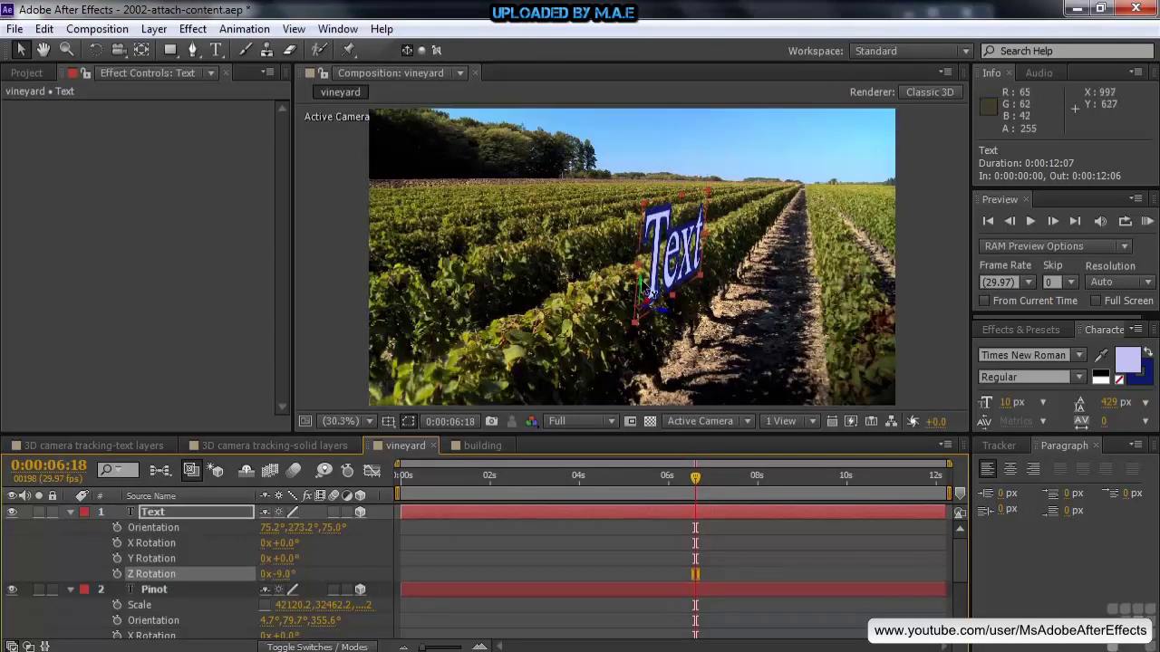
Step: Lower the new Text layer to about -5765.6, 3272.0, 12862.0 and set its X Rotation to -4°
{"action": "left_click_drag", "start_coordinate": [641, 283], "coordinate": [652, 500]}
{"action": "left_click_drag", "start_coordinate": [643, 334], "coordinate": [640, 370]}
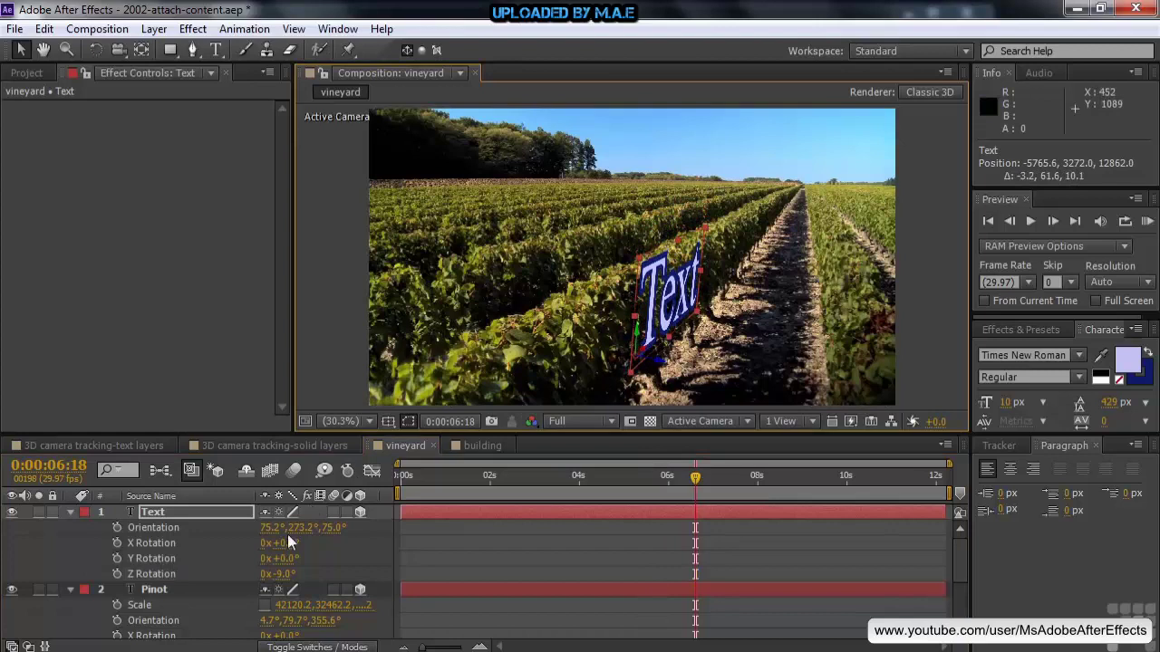
{"action": "left_click_drag", "start_coordinate": [278, 543], "coordinate": [274, 543]}
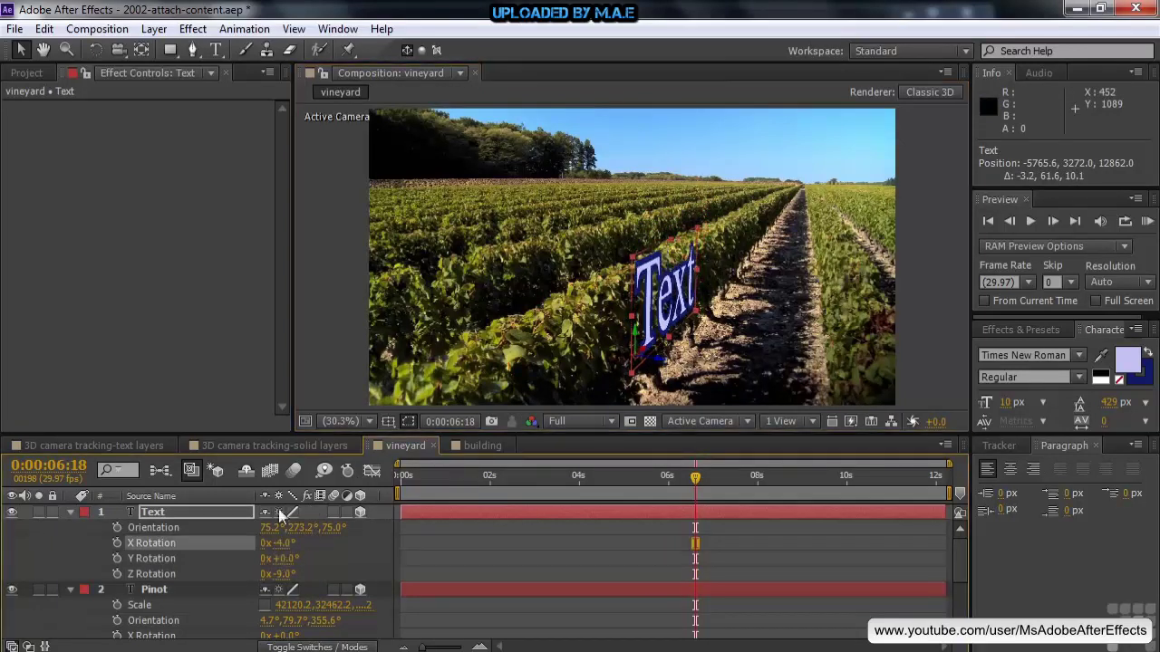
Step: Change the new Text layer's wording to Merlot and scrub back through the shot to check both labels
{"action": "double_click", "coordinate": [145, 513]}
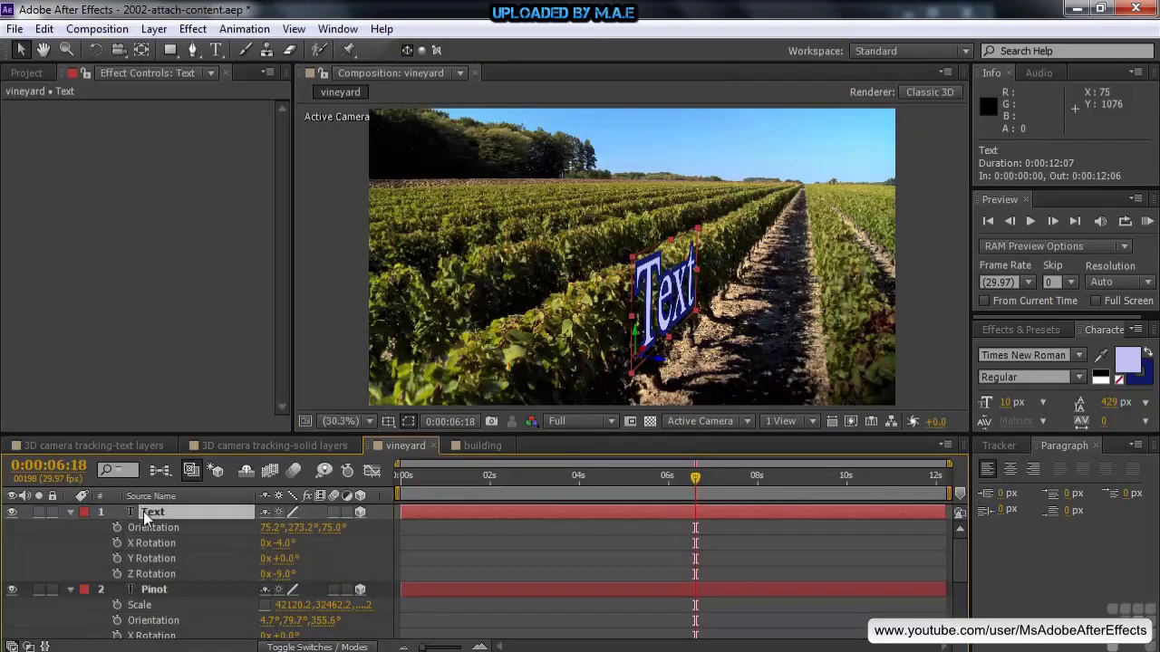
{"action": "type", "text": "Merlot"}
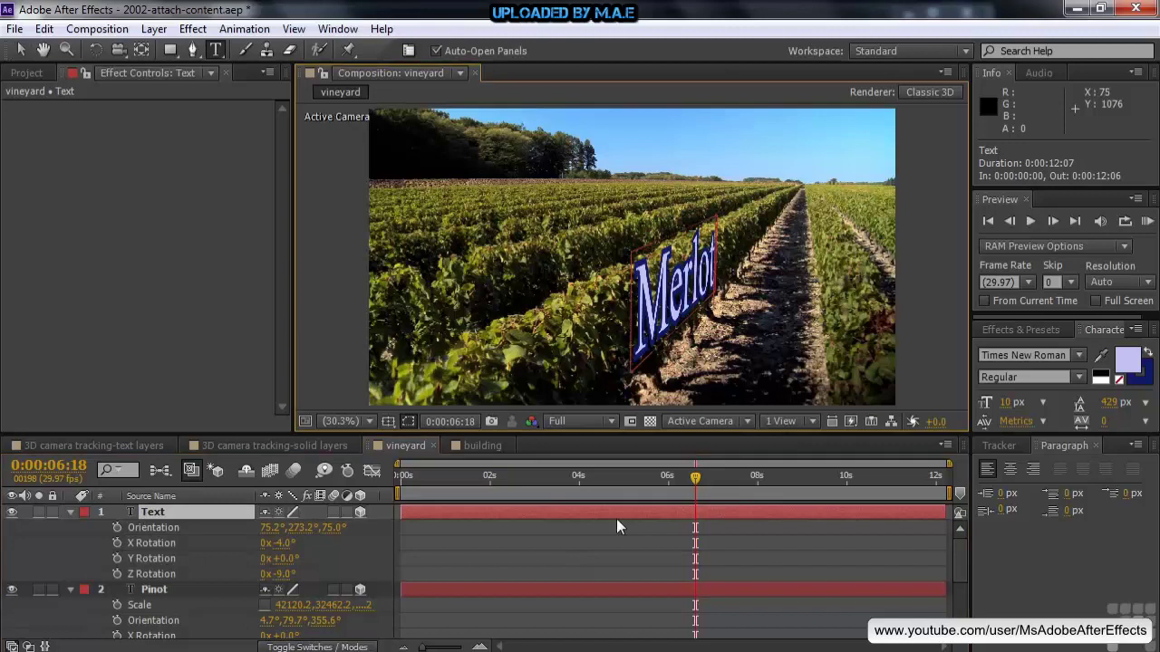
{"action": "left_click", "coordinate": [696, 478]}
{"action": "left_click_drag", "start_coordinate": [696, 478], "coordinate": [583, 462]}
{"action": "key", "text": "Home"}
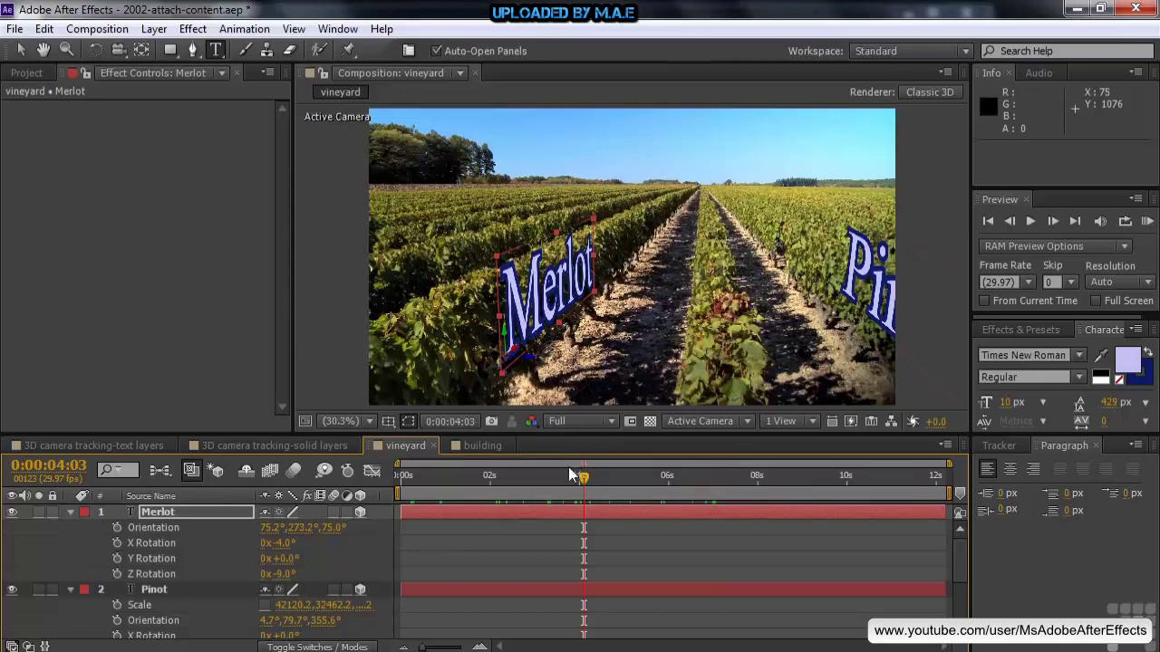
Step: Open the building composition, hide its Parent column and show the layer switches
{"action": "left_click", "coordinate": [483, 446]}
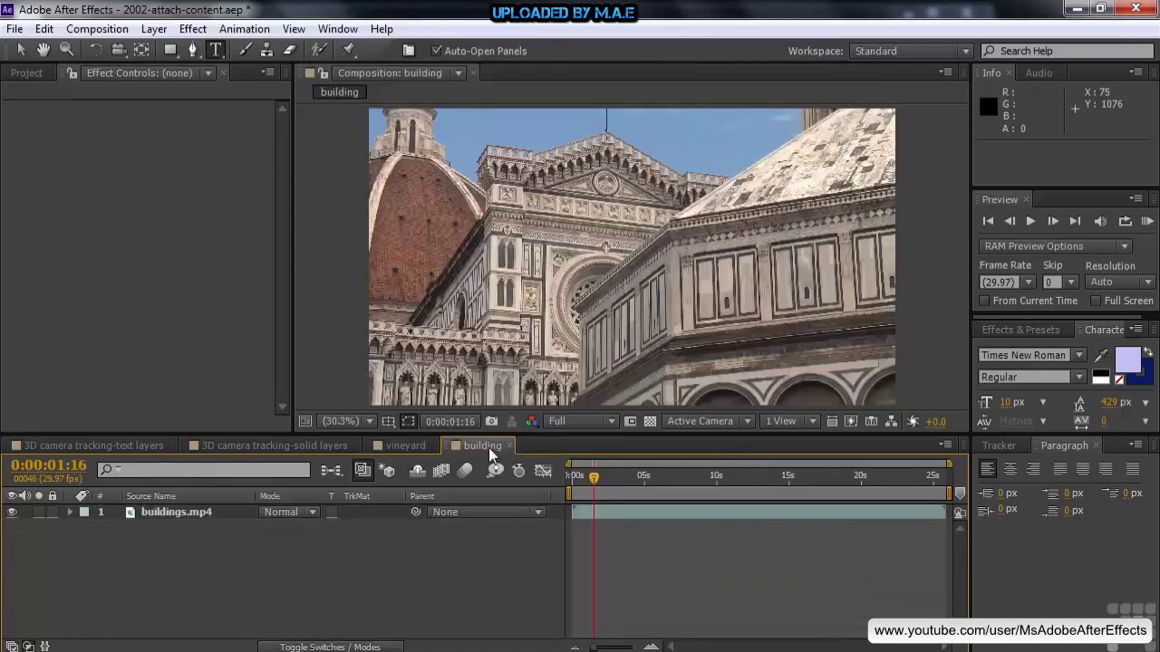
{"action": "right_click", "coordinate": [504, 492]}
{"action": "left_click", "coordinate": [540, 502]}
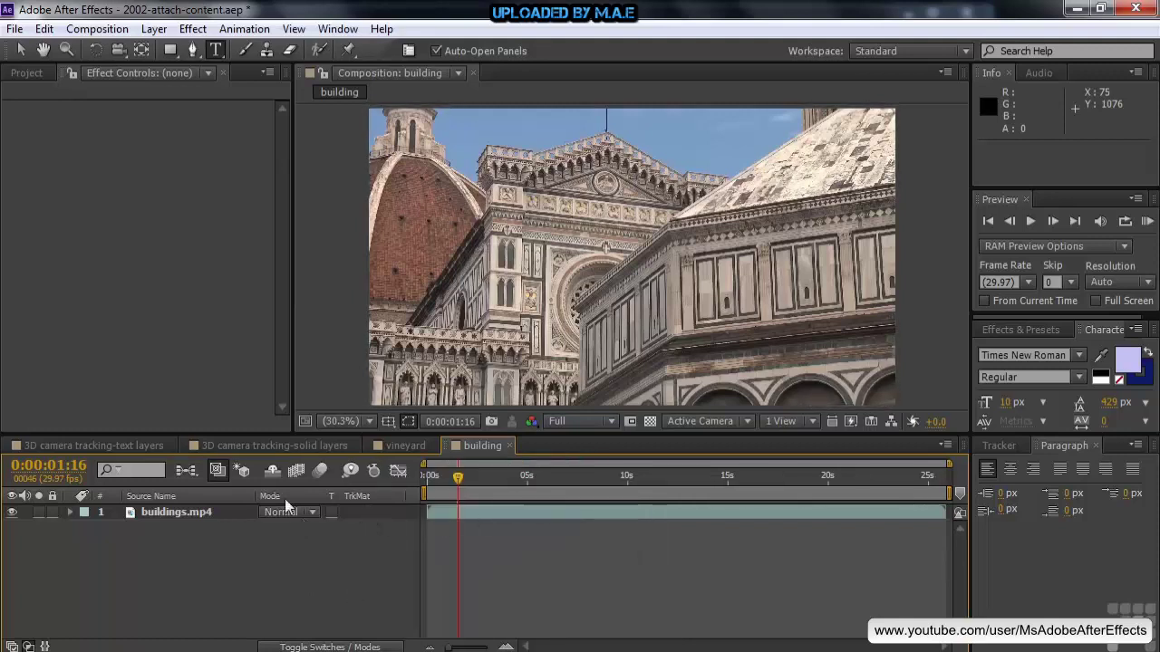
{"action": "left_click", "coordinate": [328, 647]}
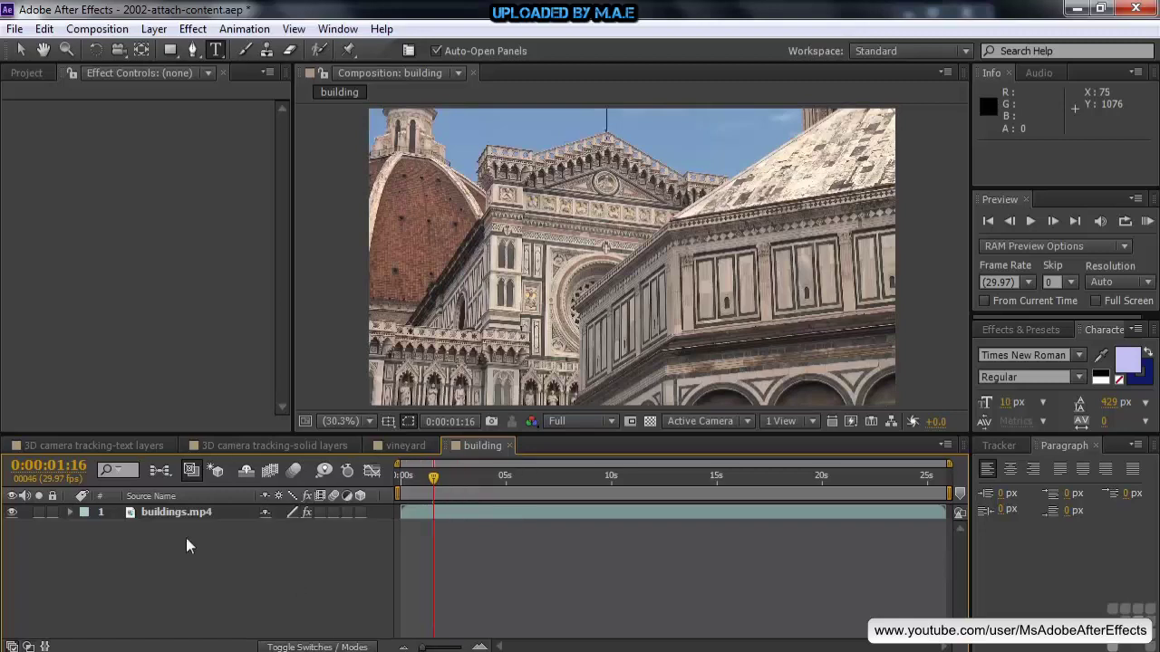
Step: Display the 3D Camera Tracker's track points on the buildings.mp4 layer
{"action": "left_click", "coordinate": [161, 512]}
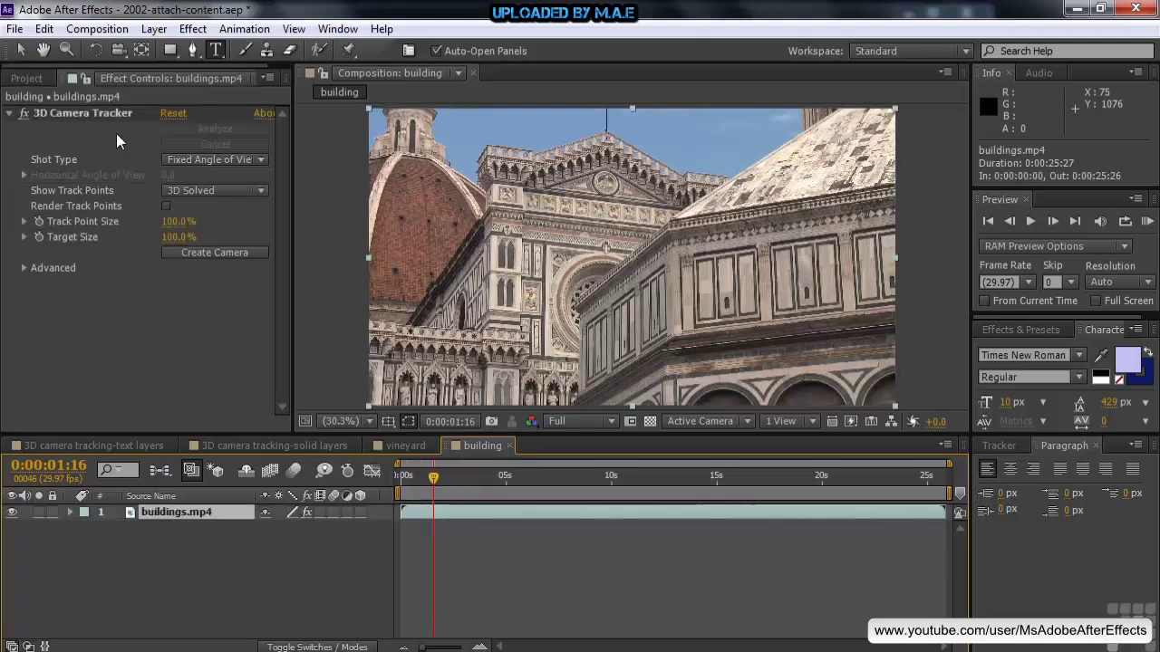
{"action": "left_click", "coordinate": [77, 113]}
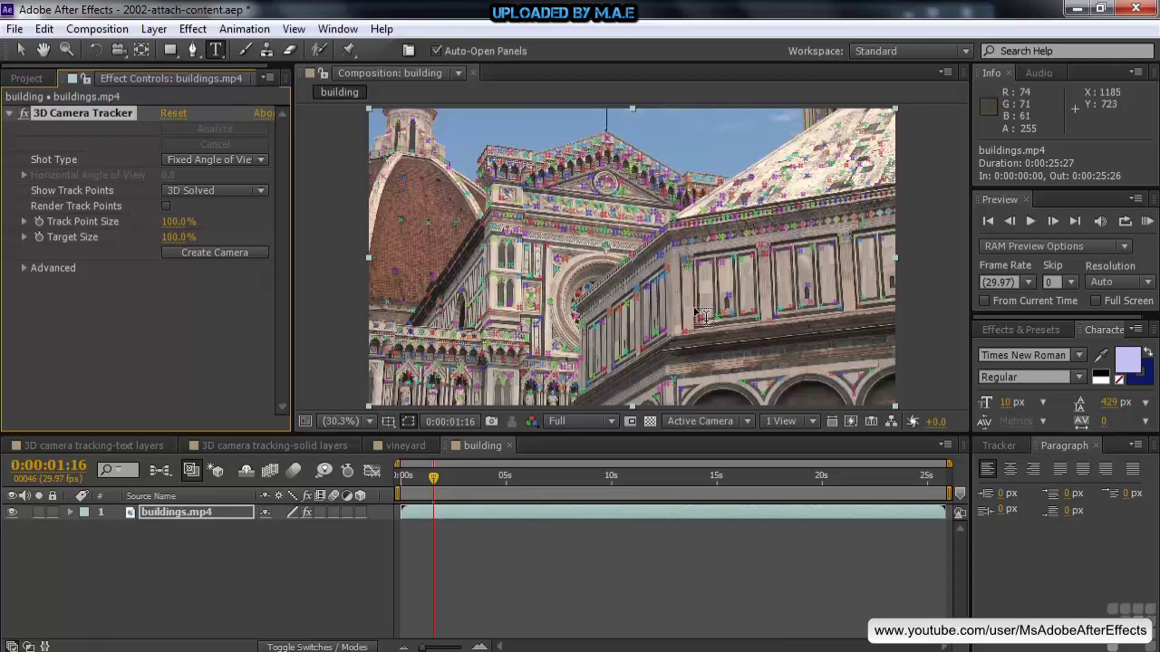
Step: Reduce the 3D Camera Tracker's Target Size to 31% and create a solid and camera from the track points on the octagonal building's wall
{"action": "key", "text": "v"}
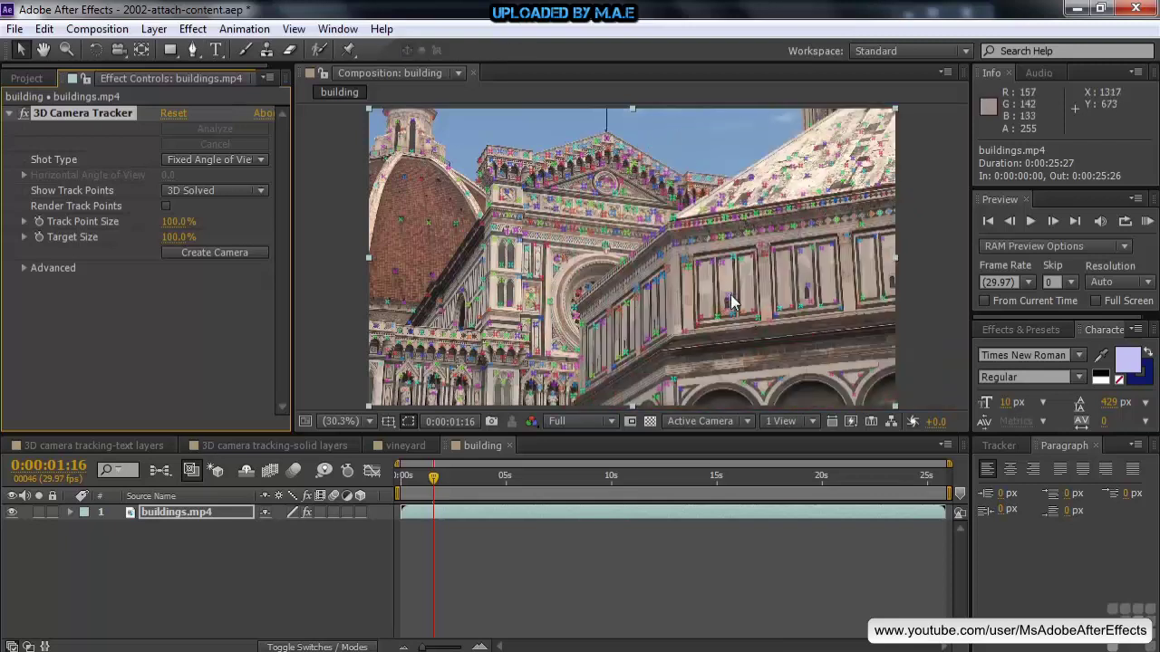
{"action": "left_click_drag", "start_coordinate": [178, 240], "coordinate": [136, 247]}
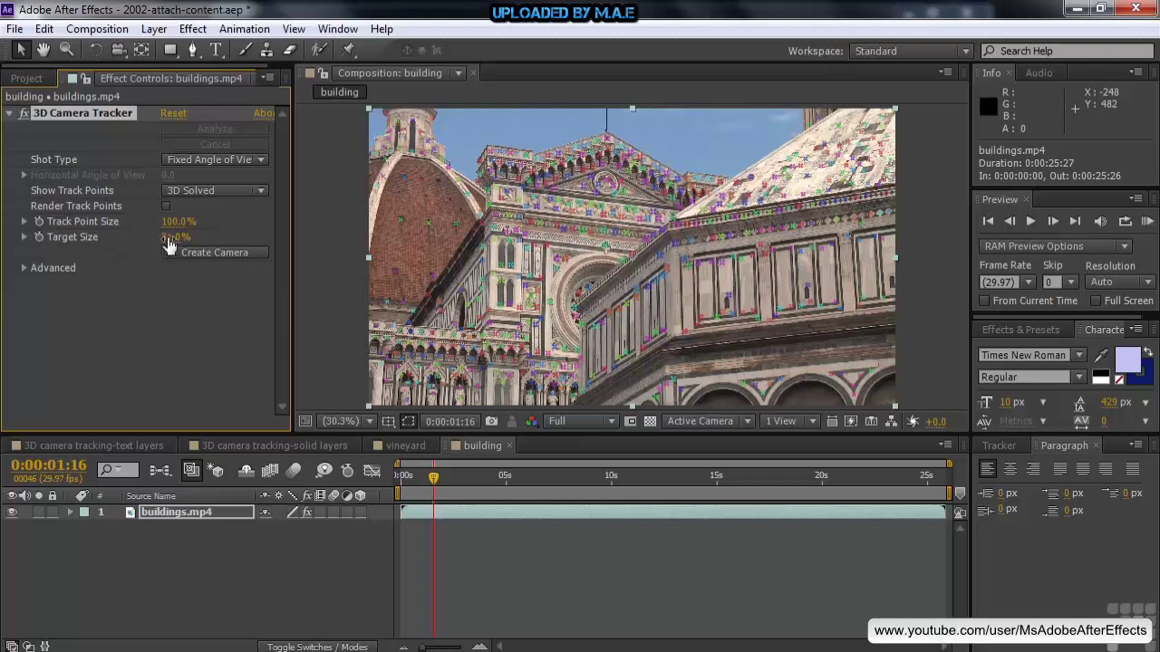
{"action": "left_click", "coordinate": [748, 277]}
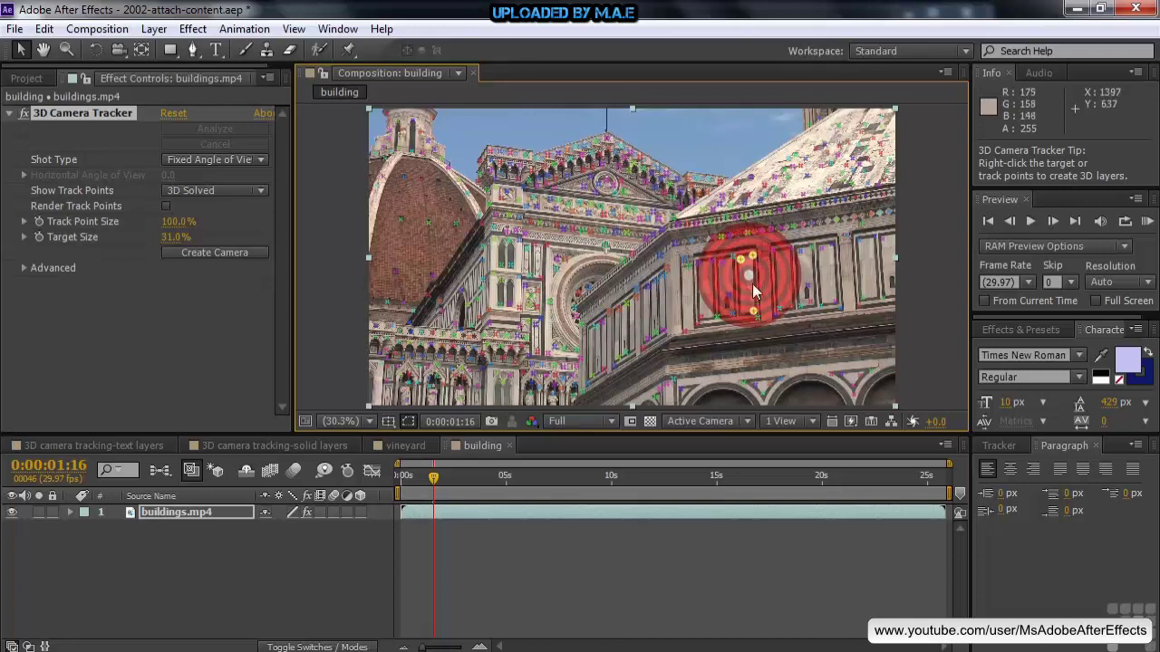
{"action": "right_click", "coordinate": [744, 261]}
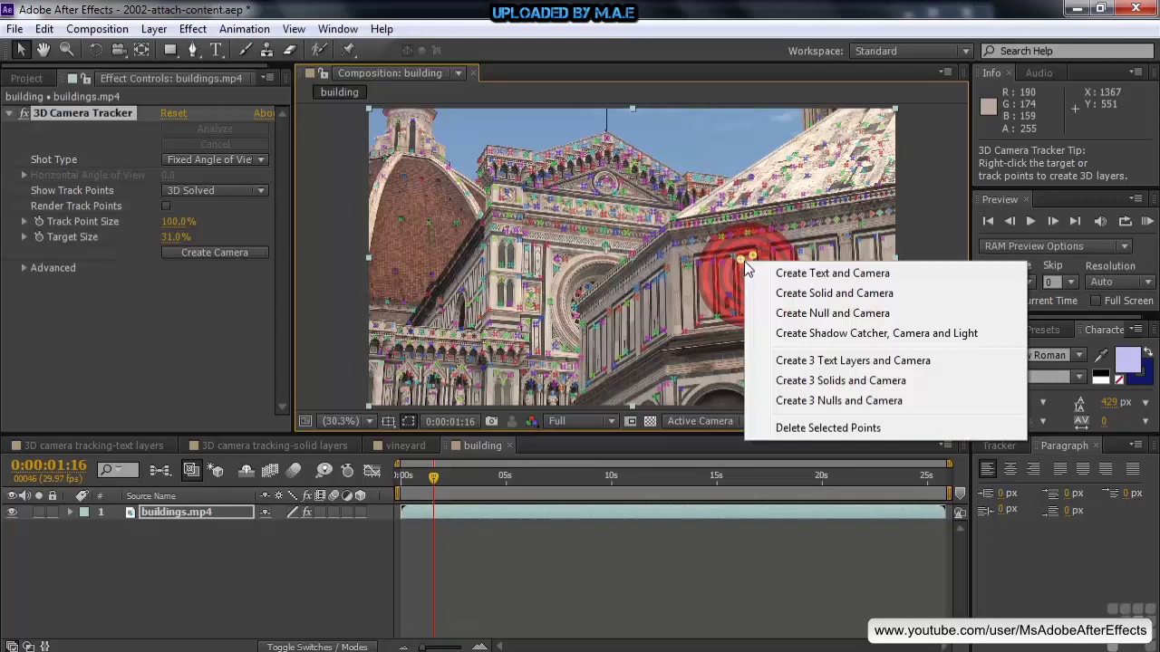
{"action": "left_click", "coordinate": [801, 295]}
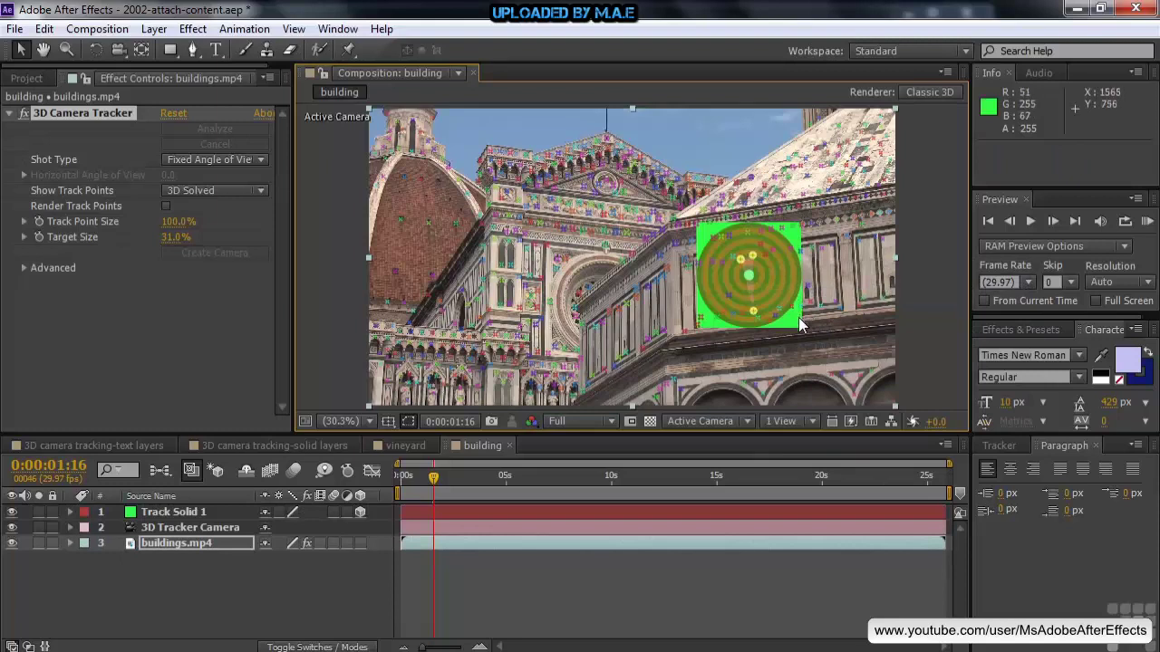
Step: Scale Track Solid 1 to 71% and move it to about 1287.8, 639.6, -74.6 over the nearest wall panel
{"action": "left_click", "coordinate": [160, 513]}
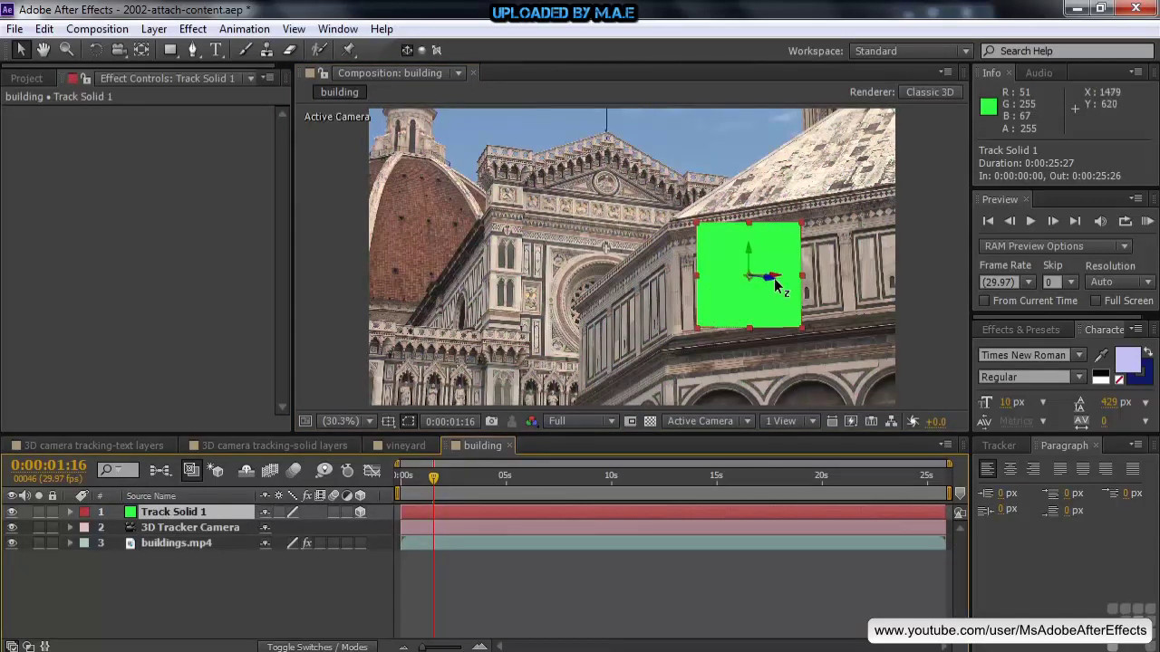
{"action": "left_click_drag", "start_coordinate": [780, 281], "coordinate": [767, 282]}
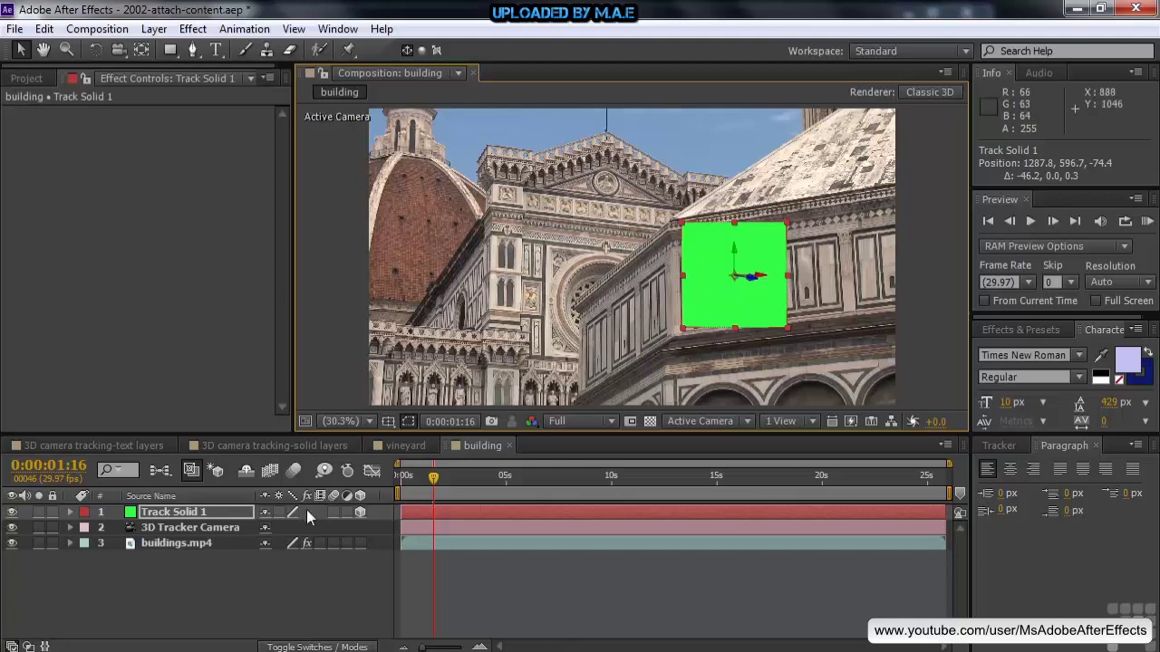
{"action": "left_click", "coordinate": [189, 512]}
{"action": "key", "text": "s"}
{"action": "left_click_drag", "start_coordinate": [288, 529], "coordinate": [266, 528]}
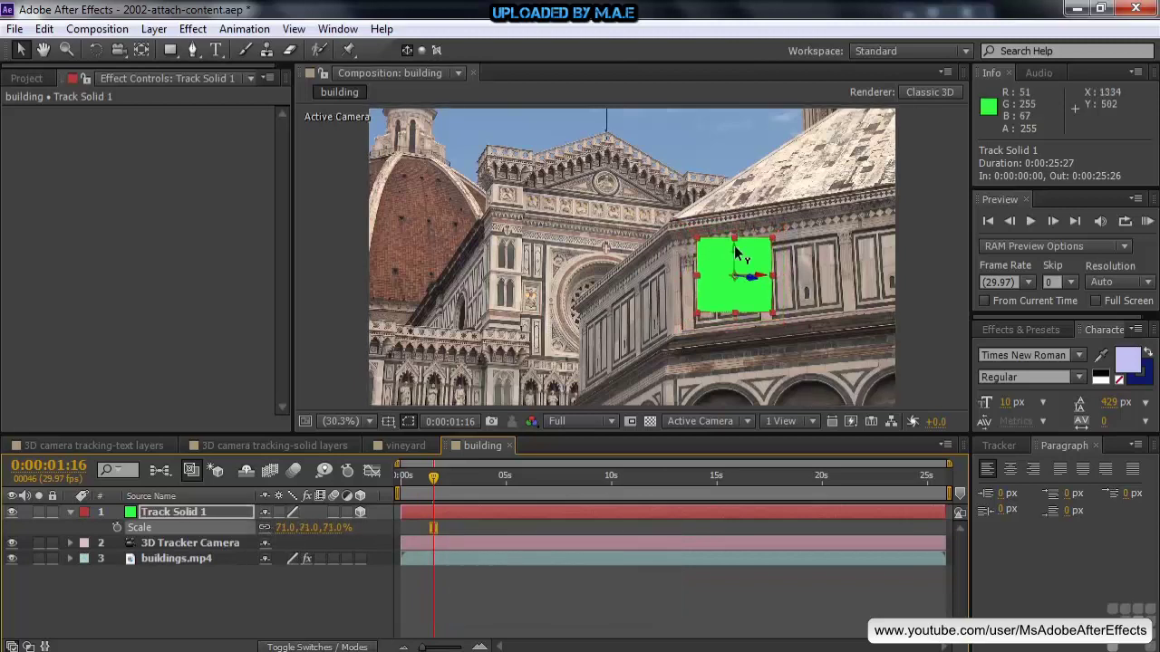
{"action": "left_click_drag", "start_coordinate": [735, 254], "coordinate": [737, 268]}
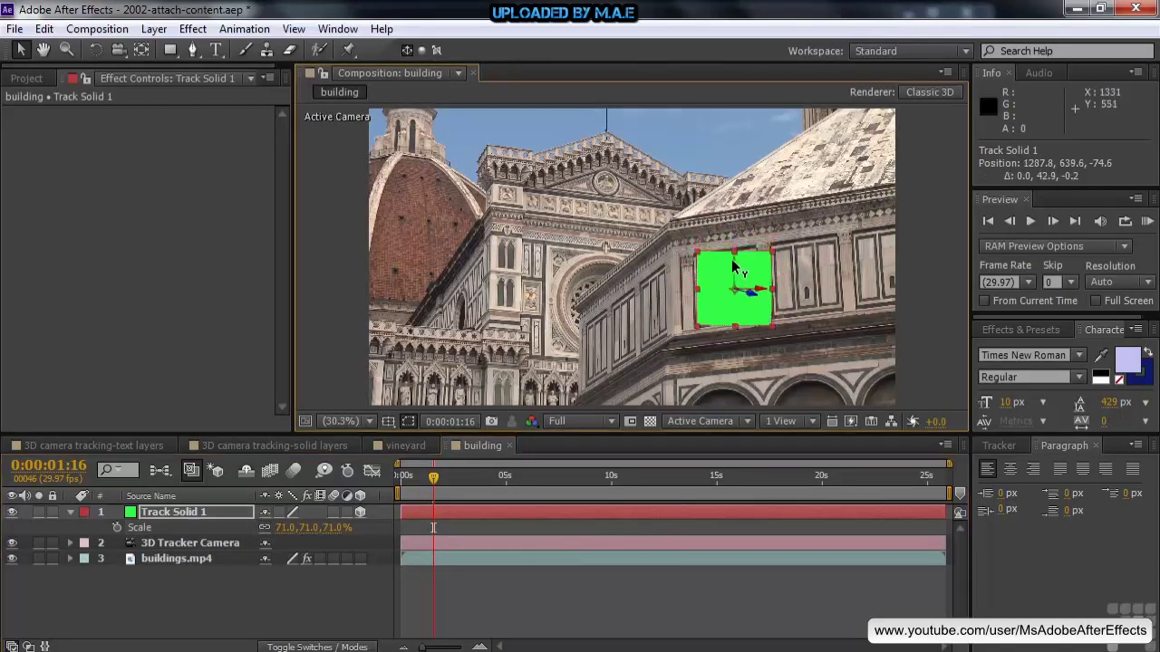
Step: Find the Corner Pin effect and apply it to Track Solid 1
{"action": "left_click", "coordinate": [1020, 330]}
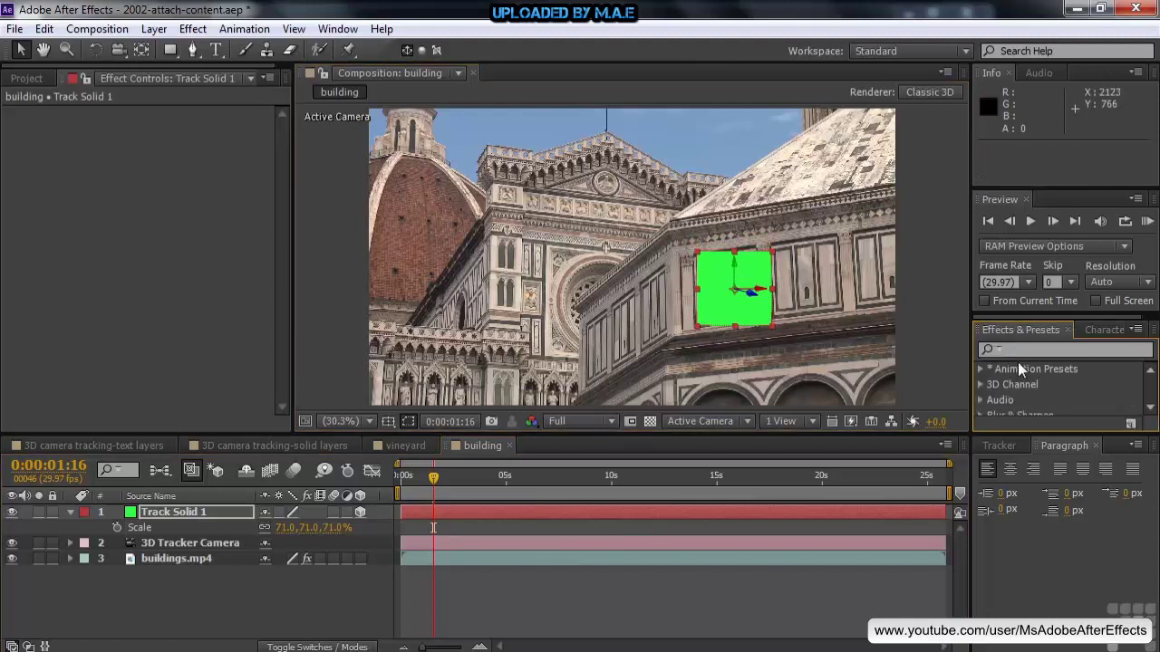
{"action": "left_click", "coordinate": [1019, 348]}
{"action": "type", "text": "corner pin"}
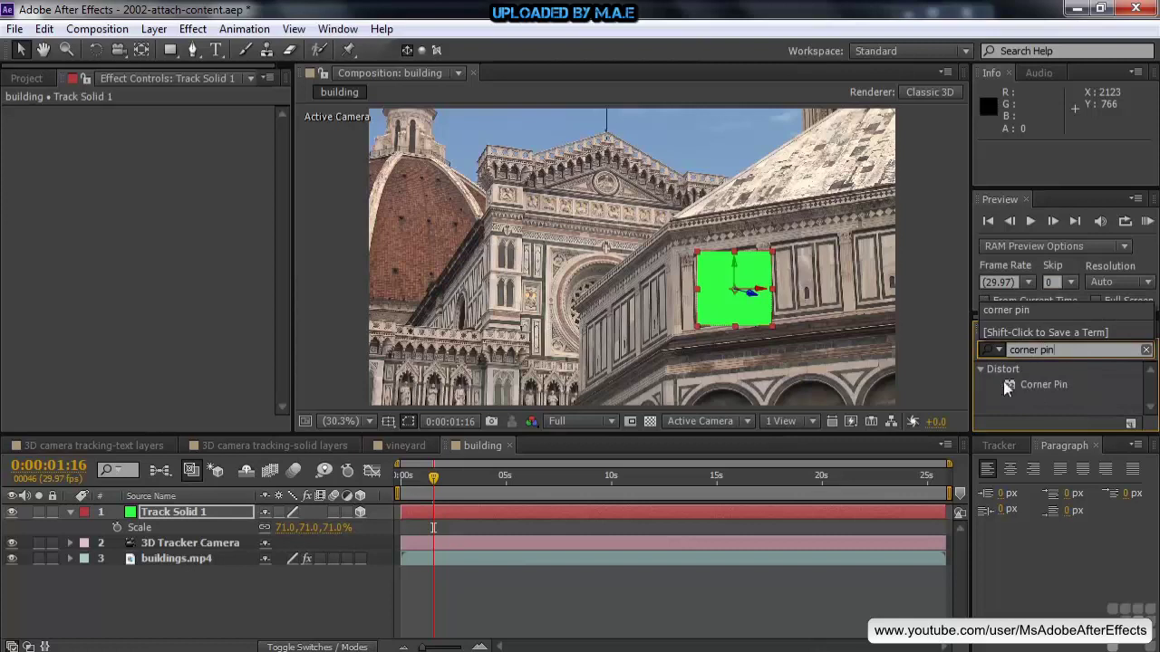
{"action": "left_click_drag", "start_coordinate": [1007, 384], "coordinate": [705, 303]}
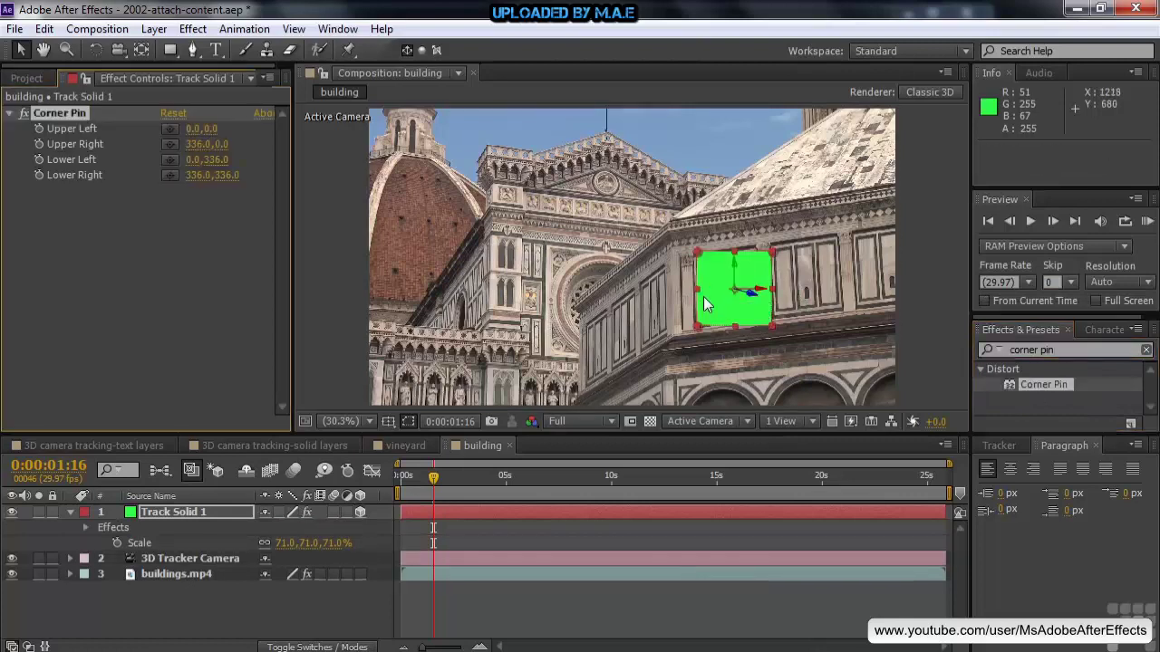
Step: Fit the solid's Corner Pin to the wall panel: upper corners about -3.8, 37.3 and 260.8, 0; lower corners about 2.5, 318.7 and 271.1, 285.6
{"action": "key", "text": "slash"}
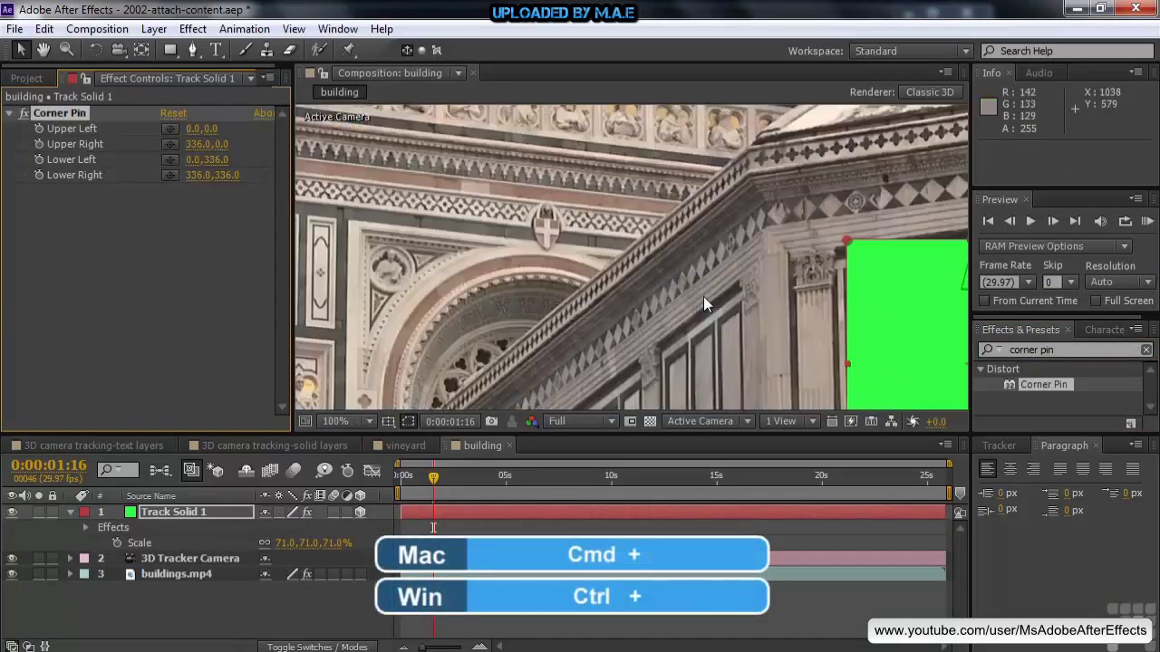
{"action": "left_click_drag", "start_coordinate": [682, 281], "coordinate": [287, 195]}
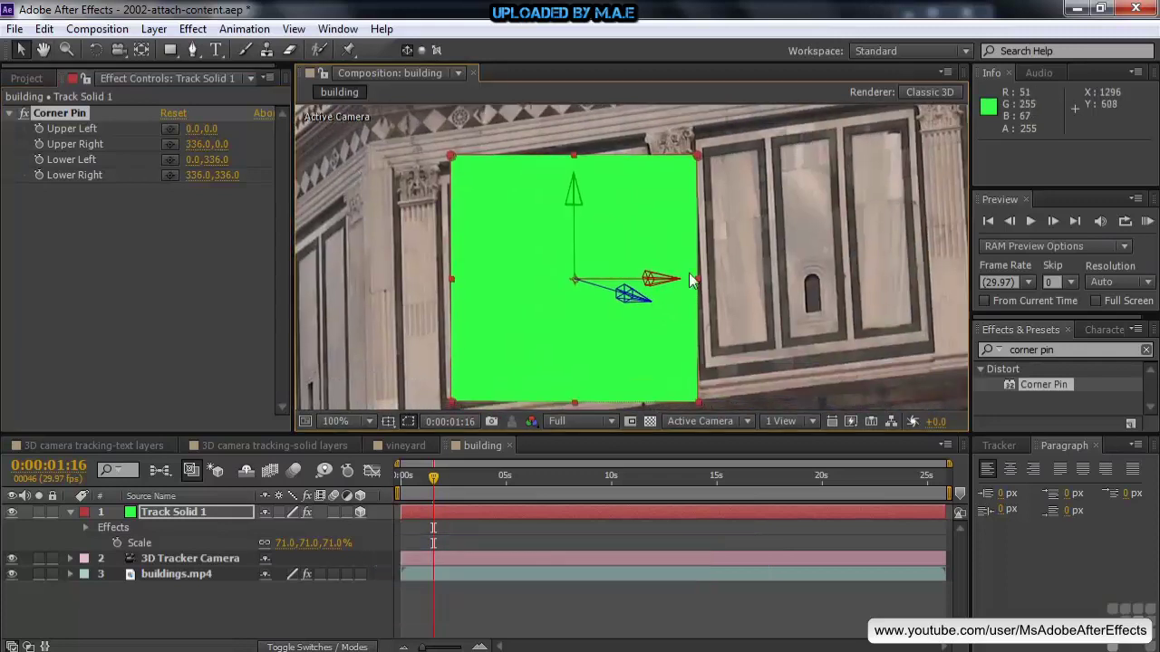
{"action": "left_click", "coordinate": [57, 111]}
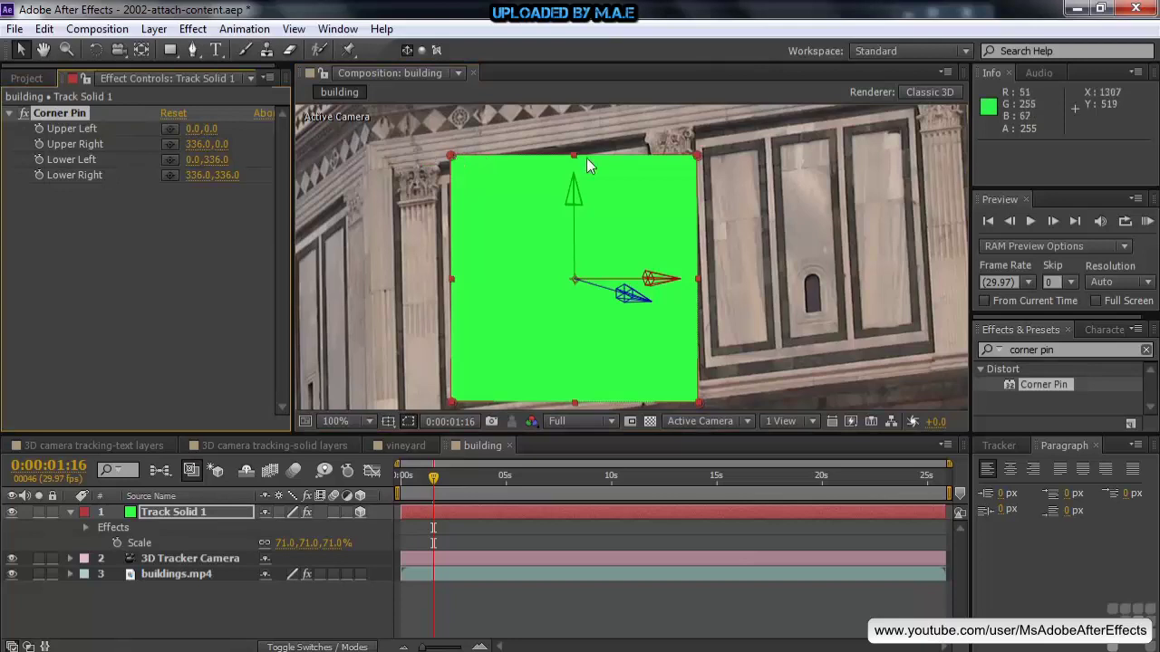
{"action": "left_click_drag", "start_coordinate": [700, 154], "coordinate": [641, 155]}
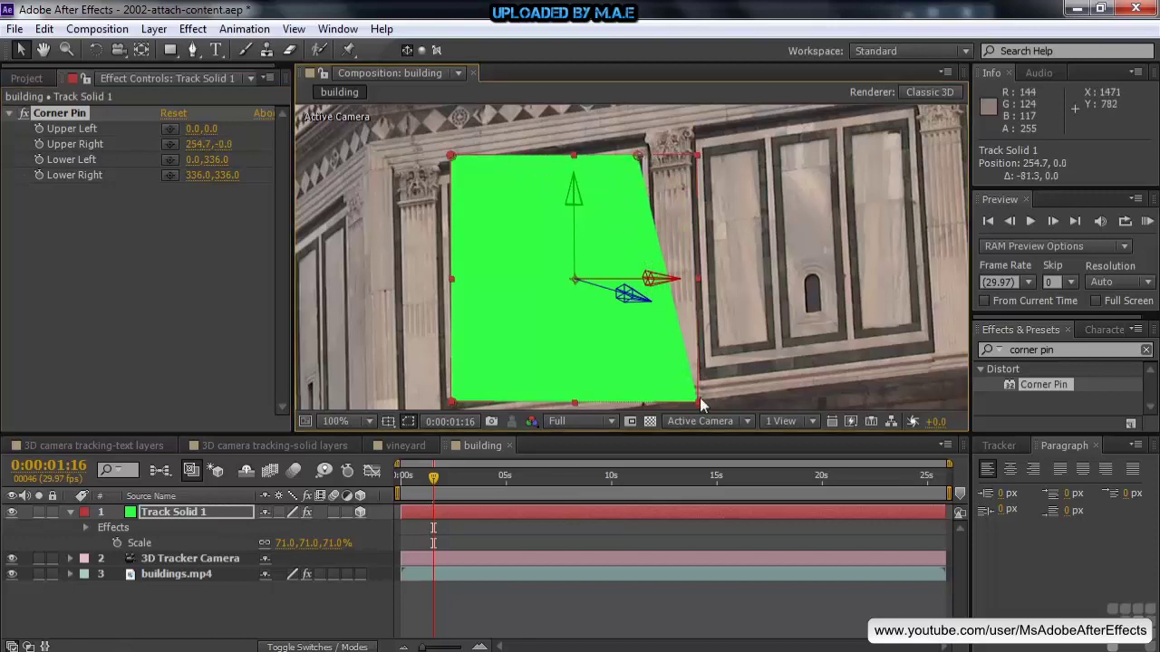
{"action": "left_click_drag", "start_coordinate": [701, 403], "coordinate": [652, 364]}
{"action": "mouse_move", "coordinate": [452, 408]}
{"action": "left_mouse_down"}
{"action": "mouse_move", "coordinate": [467, 383]}
{"action": "mouse_move", "coordinate": [451, 389]}
{"action": "left_mouse_up"}
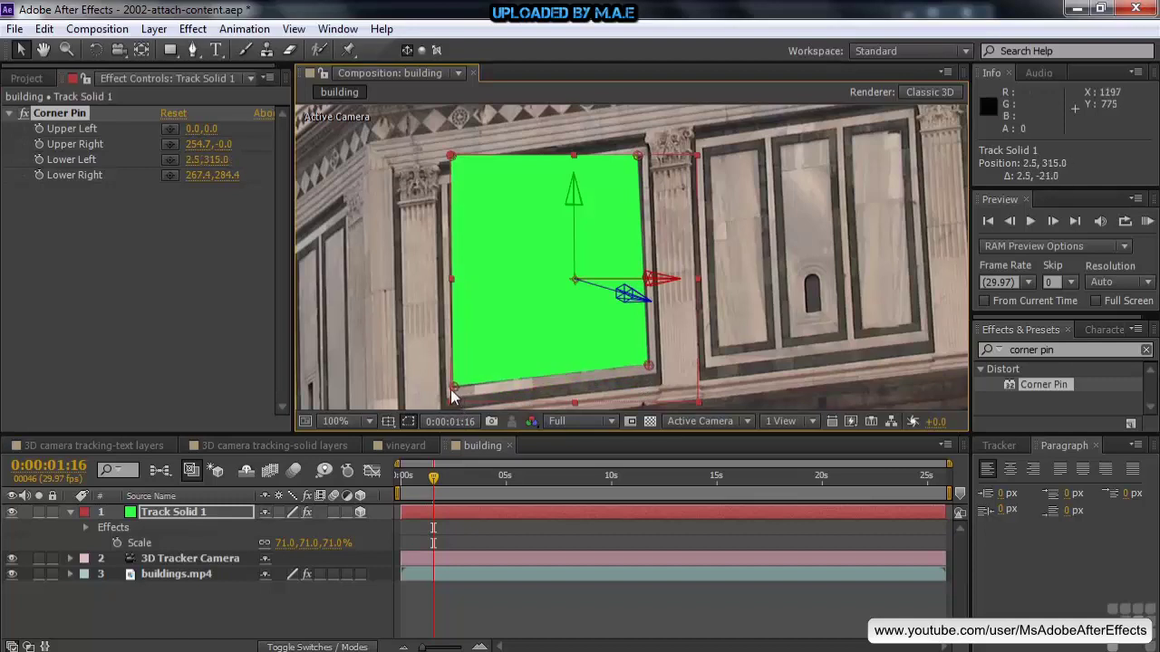
{"action": "left_click_drag", "start_coordinate": [449, 155], "coordinate": [450, 182]}
{"action": "left_click_drag", "start_coordinate": [634, 163], "coordinate": [640, 163]}
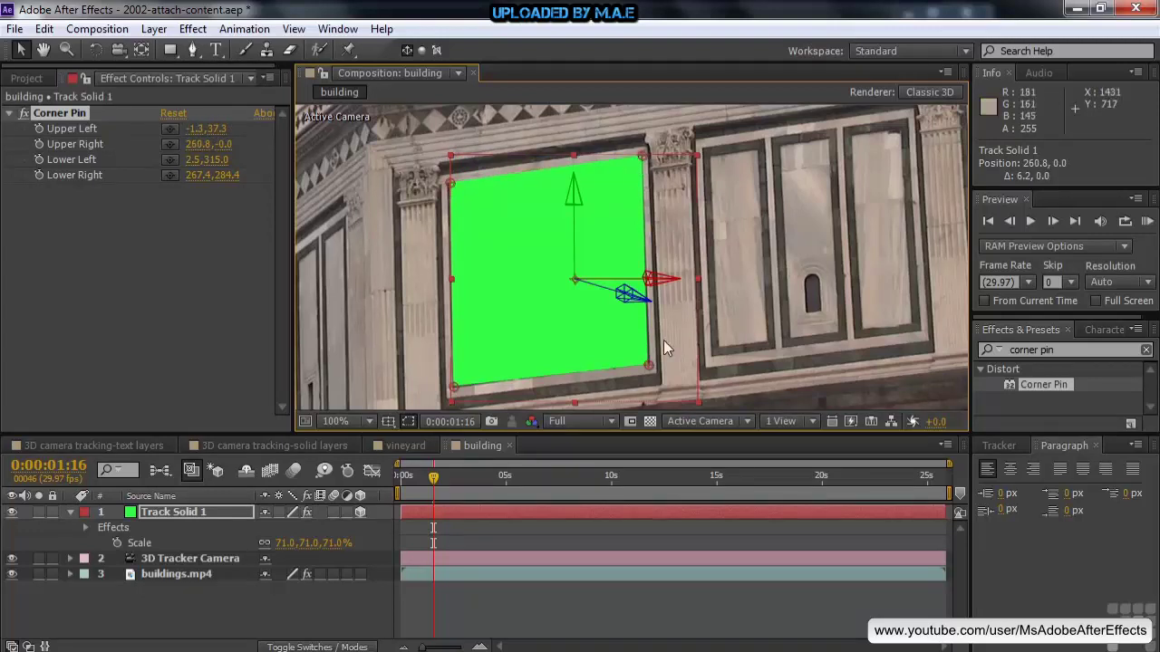
{"action": "left_click_drag", "start_coordinate": [651, 363], "coordinate": [653, 363]}
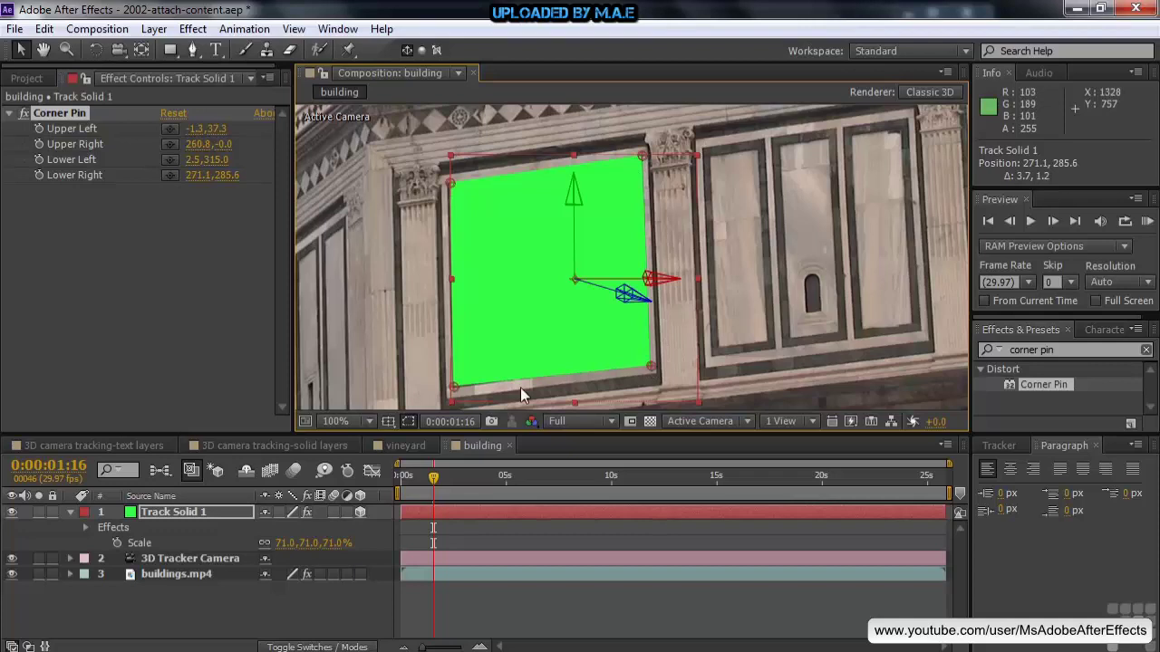
{"action": "left_click_drag", "start_coordinate": [453, 388], "coordinate": [454, 396]}
{"action": "left_click_drag", "start_coordinate": [455, 184], "coordinate": [450, 183]}
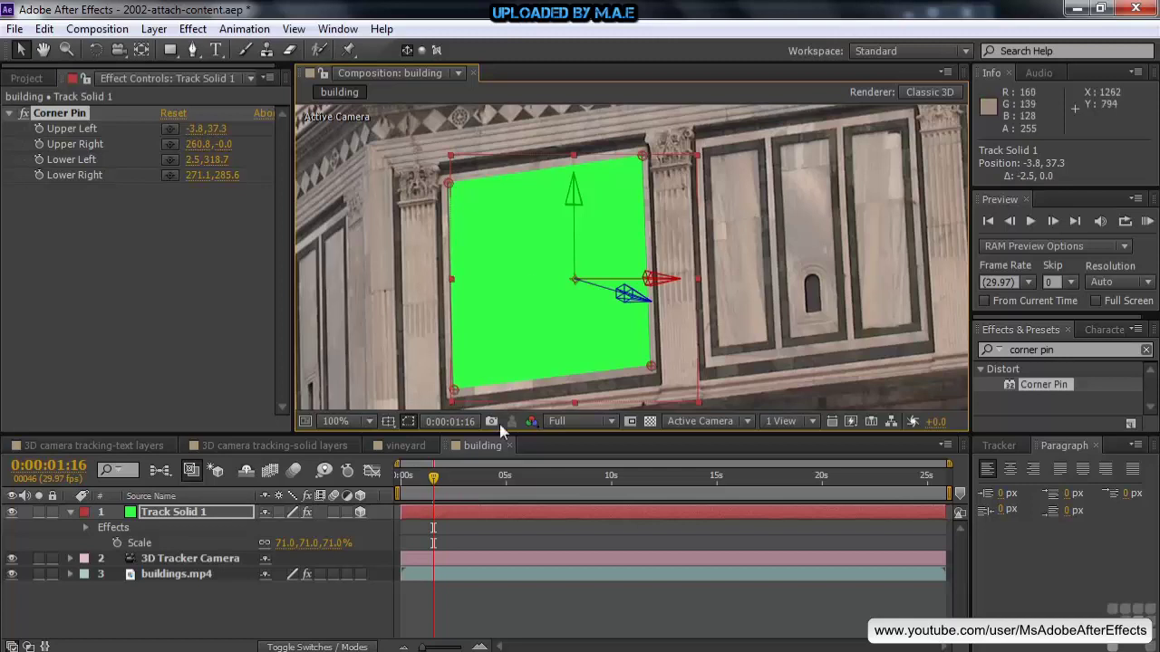
Step: Scrub through the shot to check how the solid follows the wall panel, ending at 0:00:02:05
{"action": "left_click_drag", "start_coordinate": [433, 477], "coordinate": [725, 480]}
{"action": "left_click", "coordinate": [448, 496]}
{"action": "left_click_drag", "start_coordinate": [447, 497], "coordinate": [444, 492]}
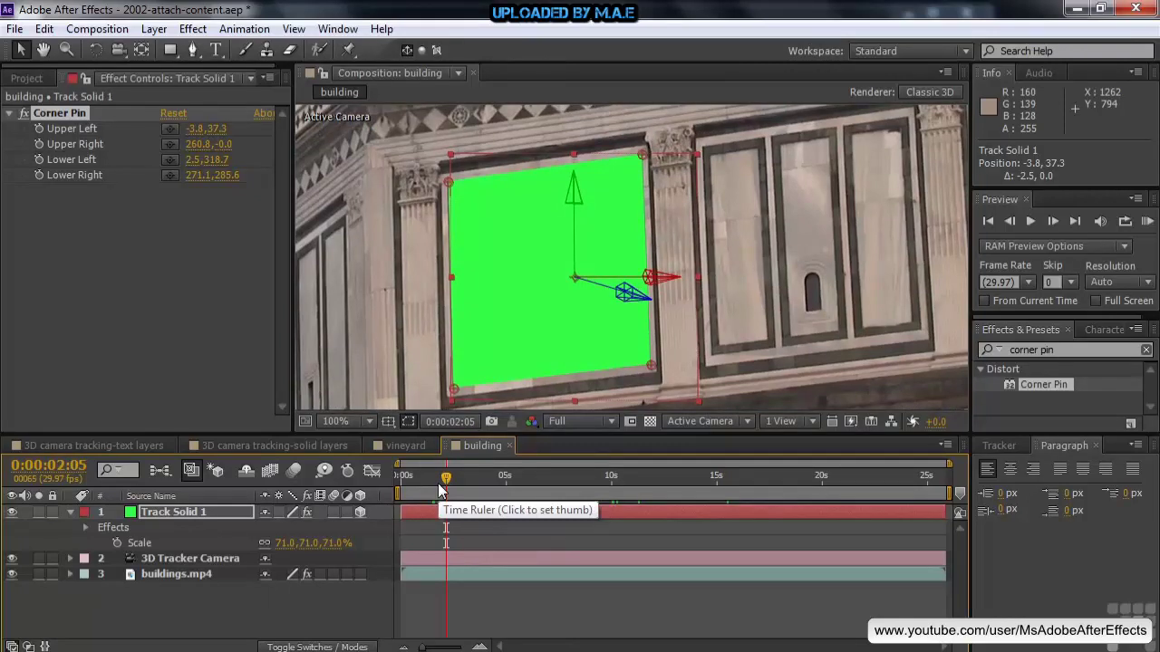
Step: Resize Track Solid 1 to 3600 by 3600 px so it matches the dimensions of stained-glass.jpg
{"action": "left_click", "coordinate": [35, 79]}
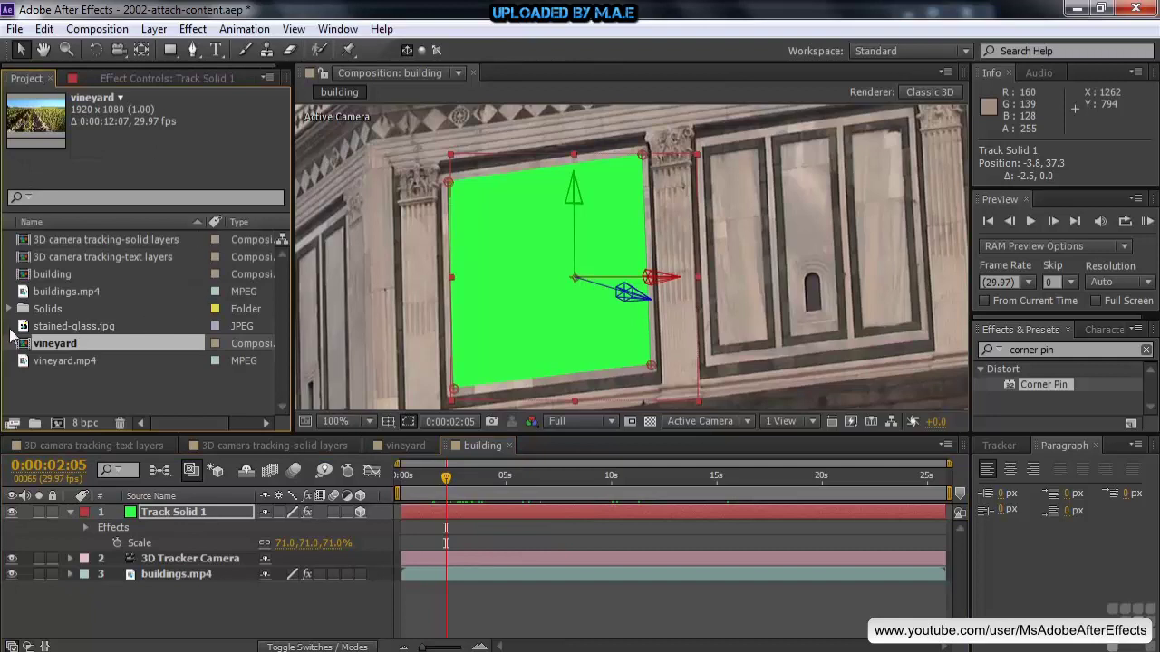
{"action": "left_click", "coordinate": [20, 328]}
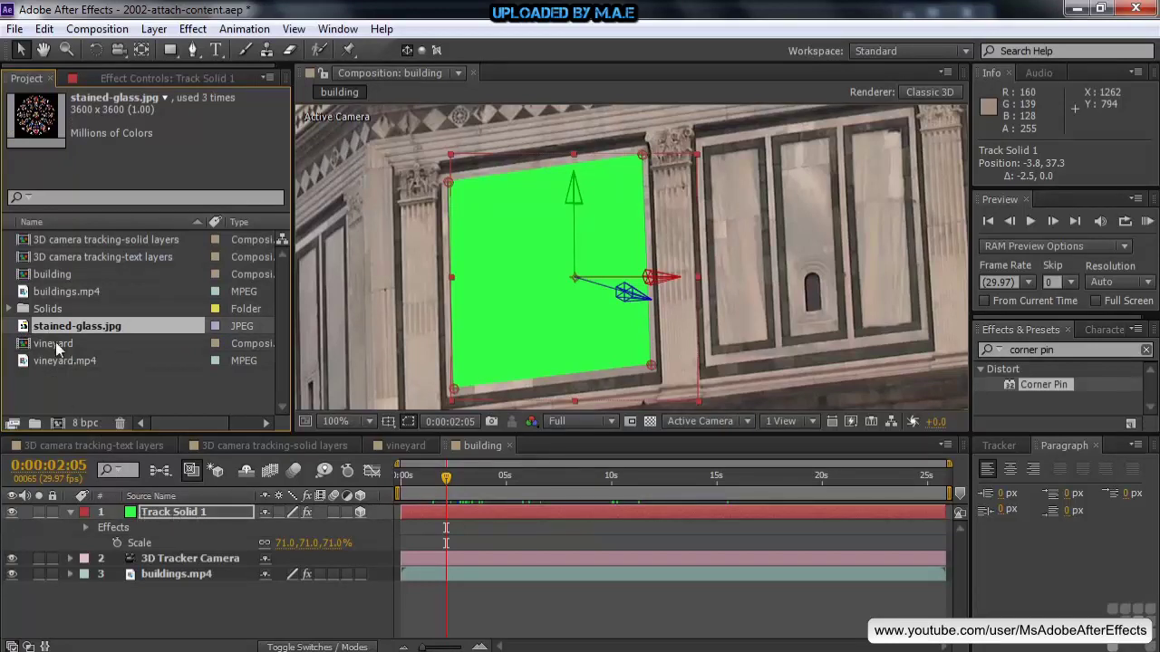
{"action": "left_click_drag", "start_coordinate": [38, 332], "coordinate": [142, 516]}
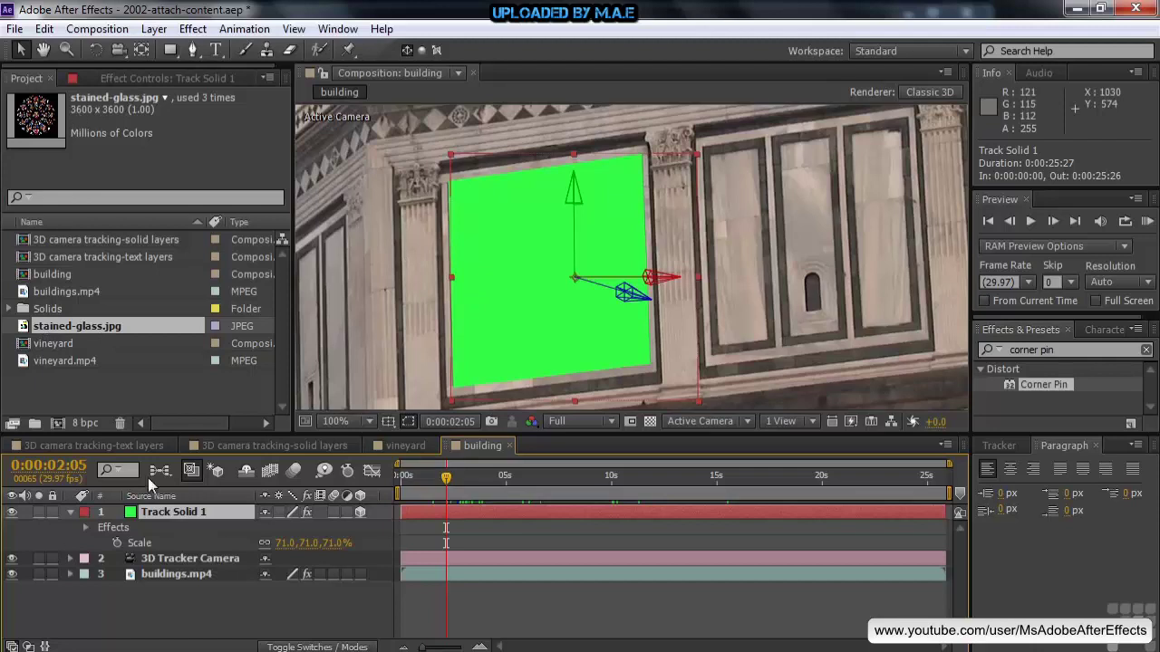
{"action": "left_click", "coordinate": [154, 29]}
{"action": "left_click", "coordinate": [175, 64]}
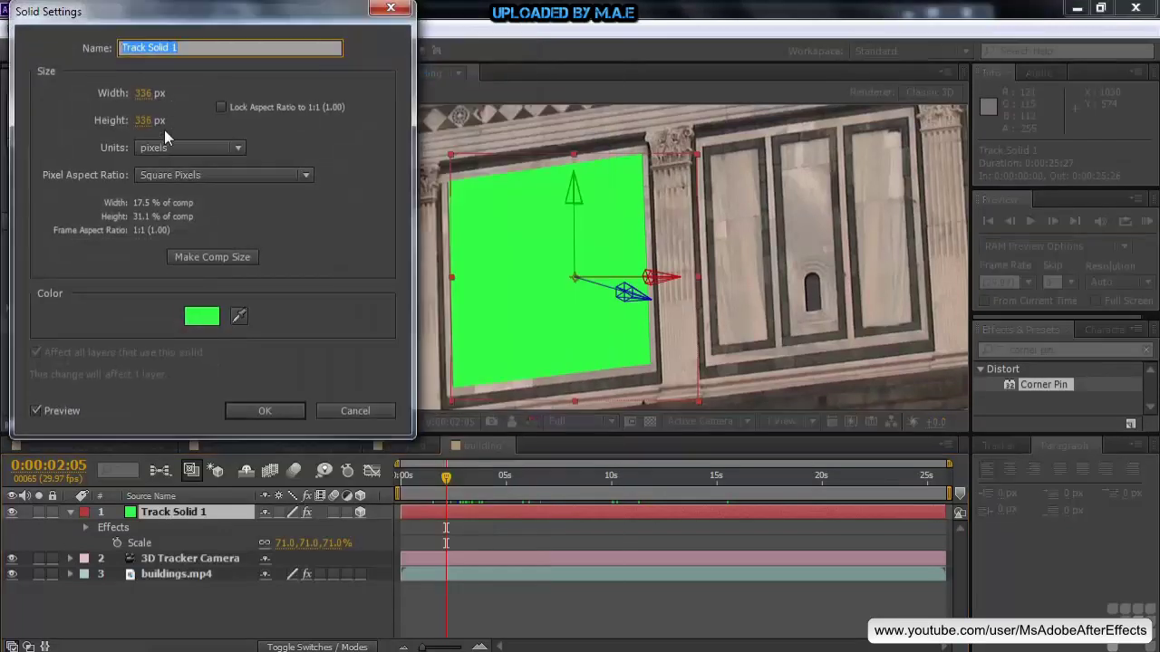
{"action": "left_click", "coordinate": [141, 94]}
{"action": "type", "text": "3600"}
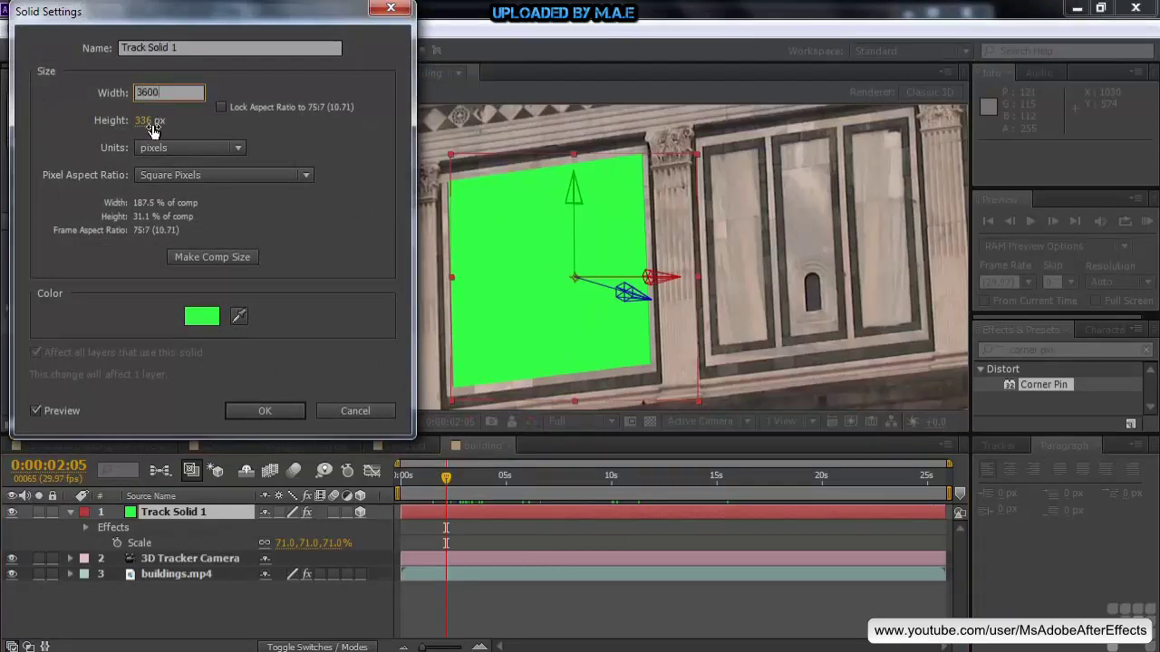
{"action": "left_click", "coordinate": [141, 120]}
{"action": "type", "text": "3"}
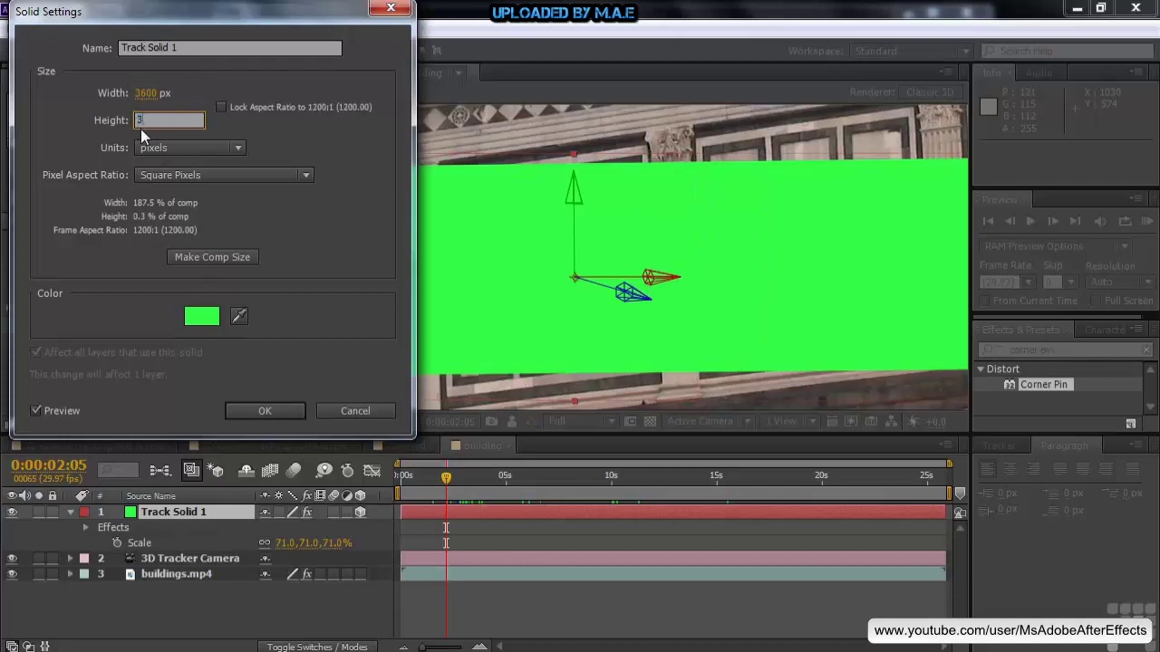
{"action": "type", "text": "600"}
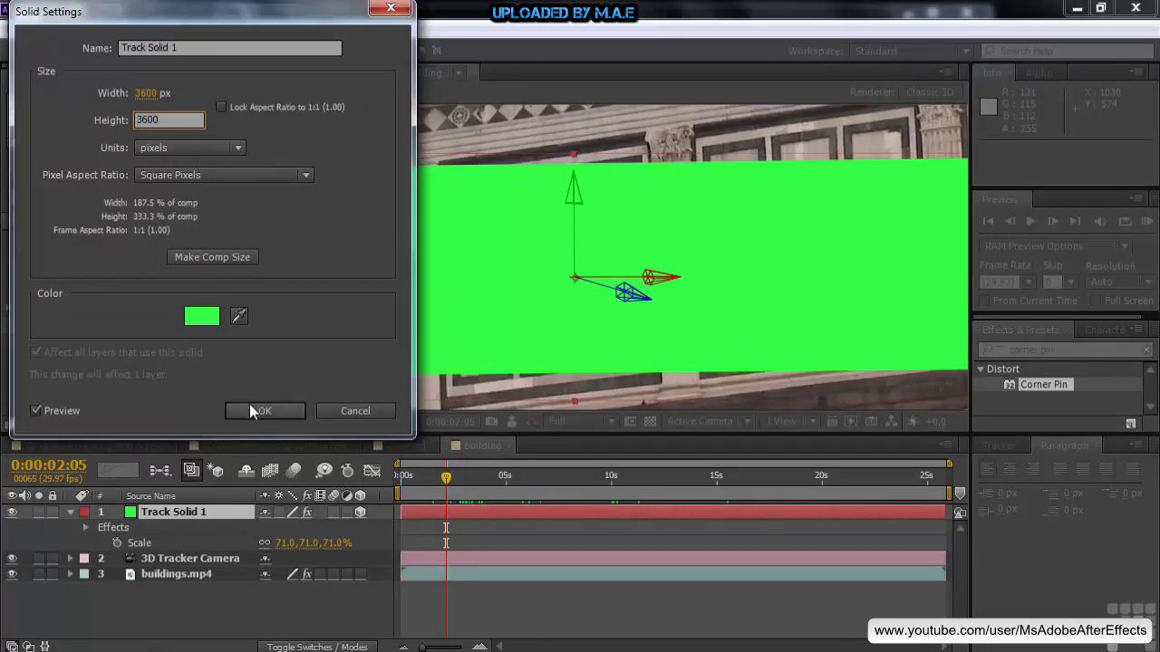
{"action": "left_click", "coordinate": [259, 410]}
Step: Scale Track Solid 1 to 6.6% and replace its source with stained-glass.jpg, keeping the corner-pinned placement
{"action": "left_click_drag", "start_coordinate": [286, 549], "coordinate": [237, 551]}
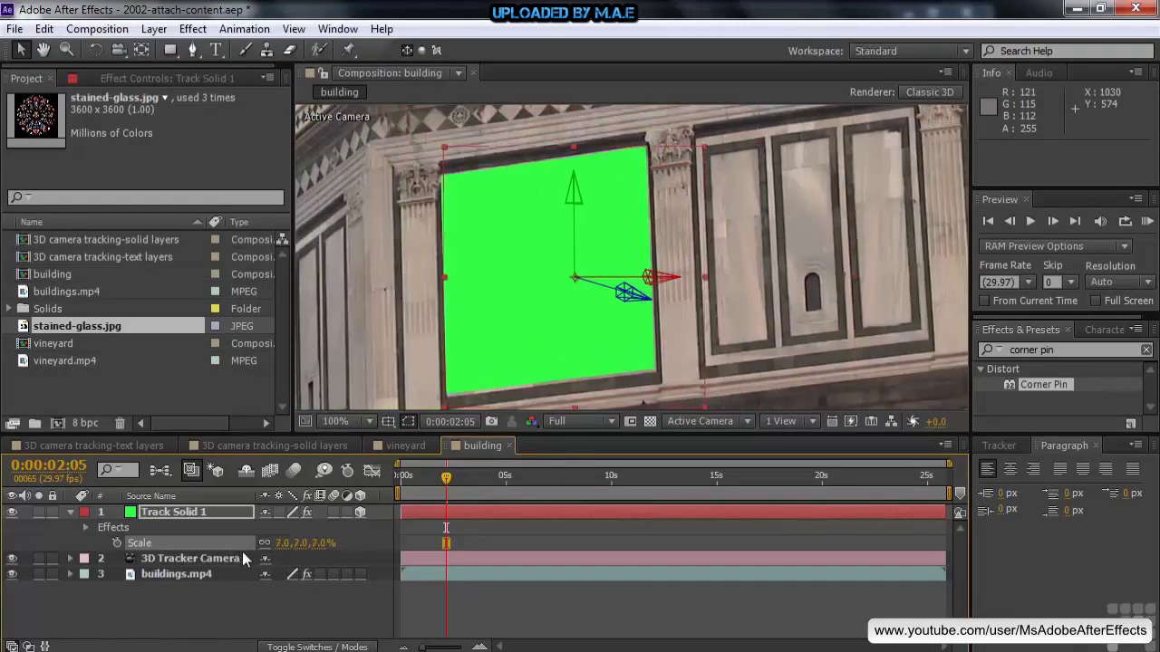
{"action": "left_click_drag", "start_coordinate": [278, 550], "coordinate": [280, 548]}
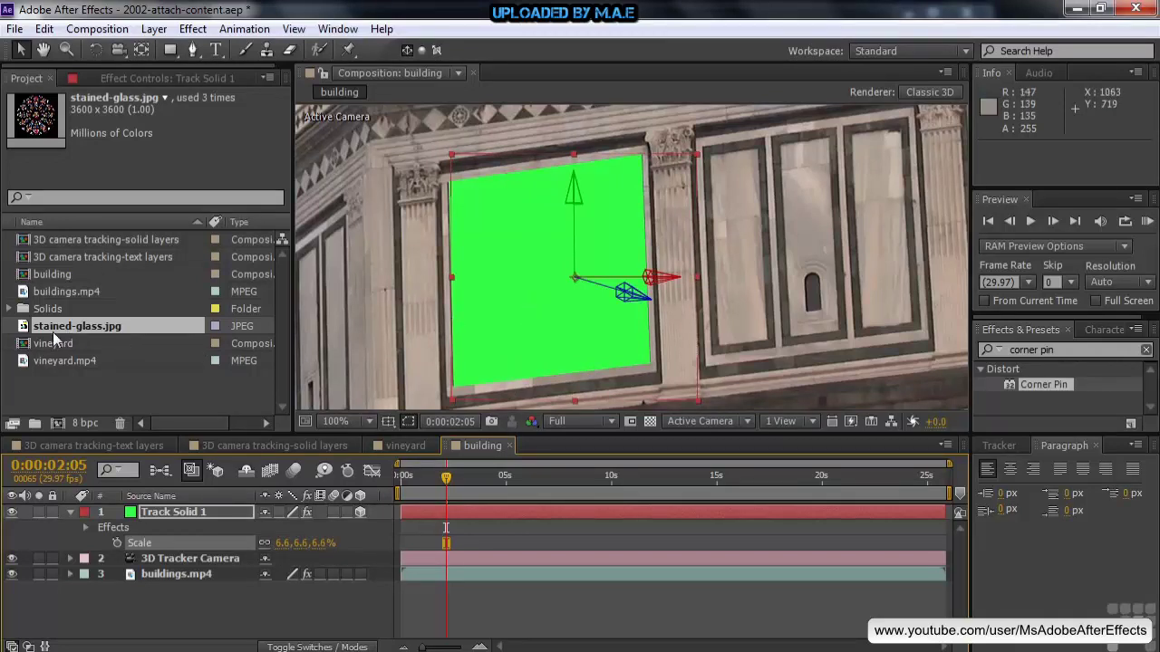
{"action": "left_click", "coordinate": [149, 514]}
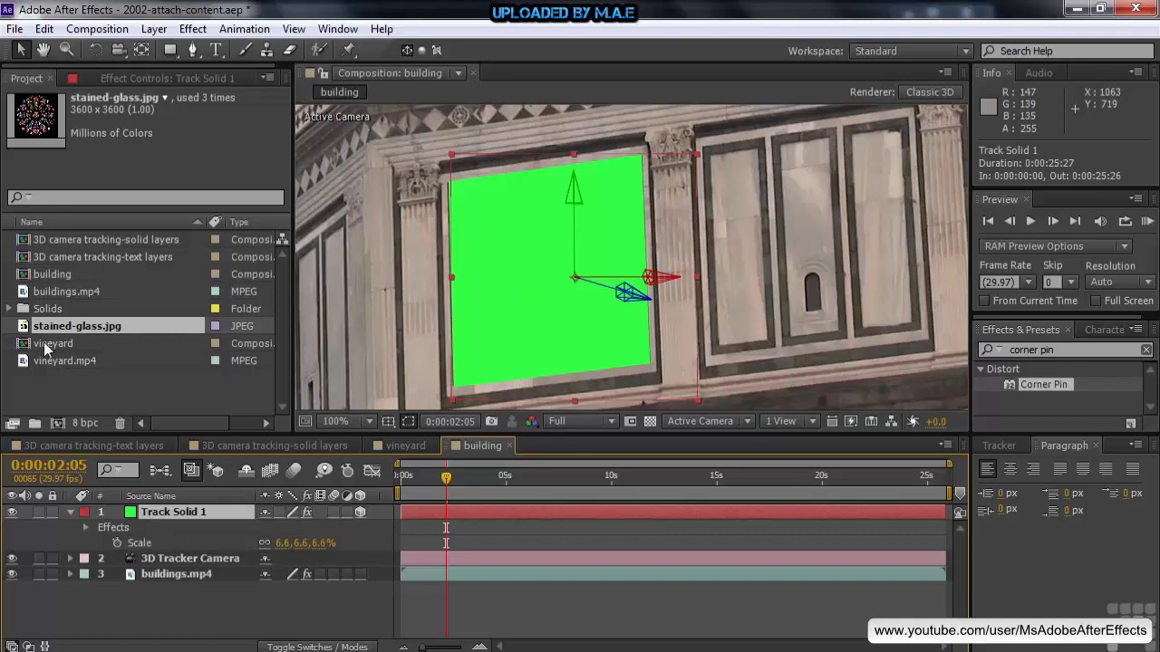
{"action": "left_click_drag", "start_coordinate": [22, 328], "coordinate": [142, 513]}
{"action": "key", "text": "alt"}
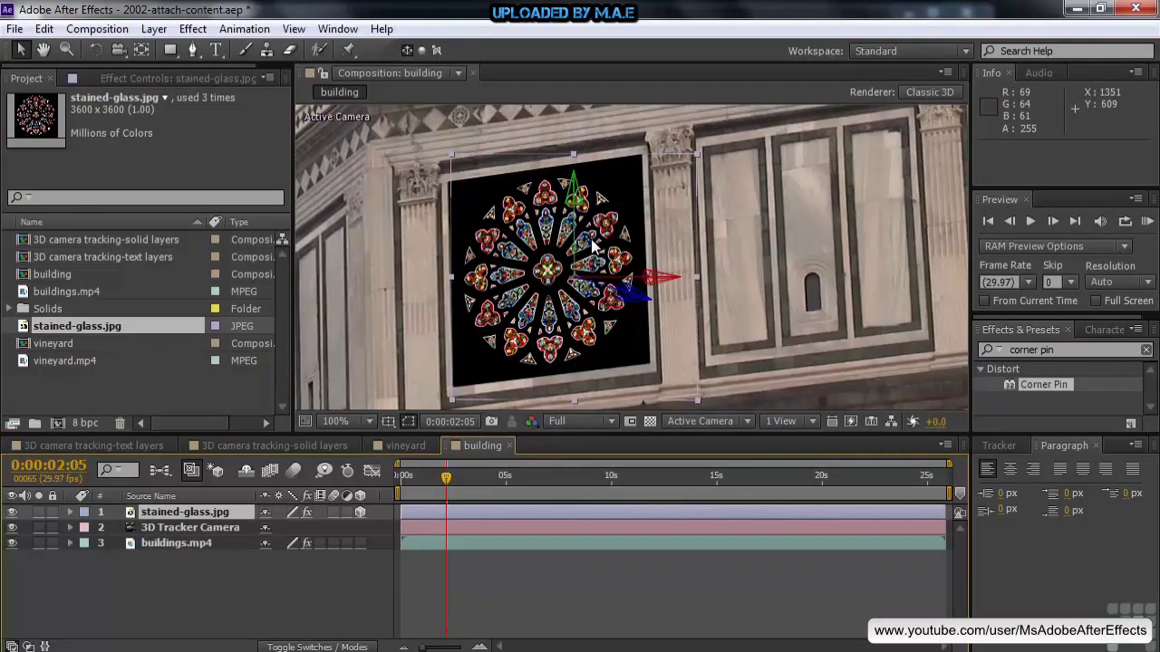
Step: Show the layer modes and set the stained-glass.jpg layer's blending mode to Hard Light
{"action": "left_click", "coordinate": [349, 647]}
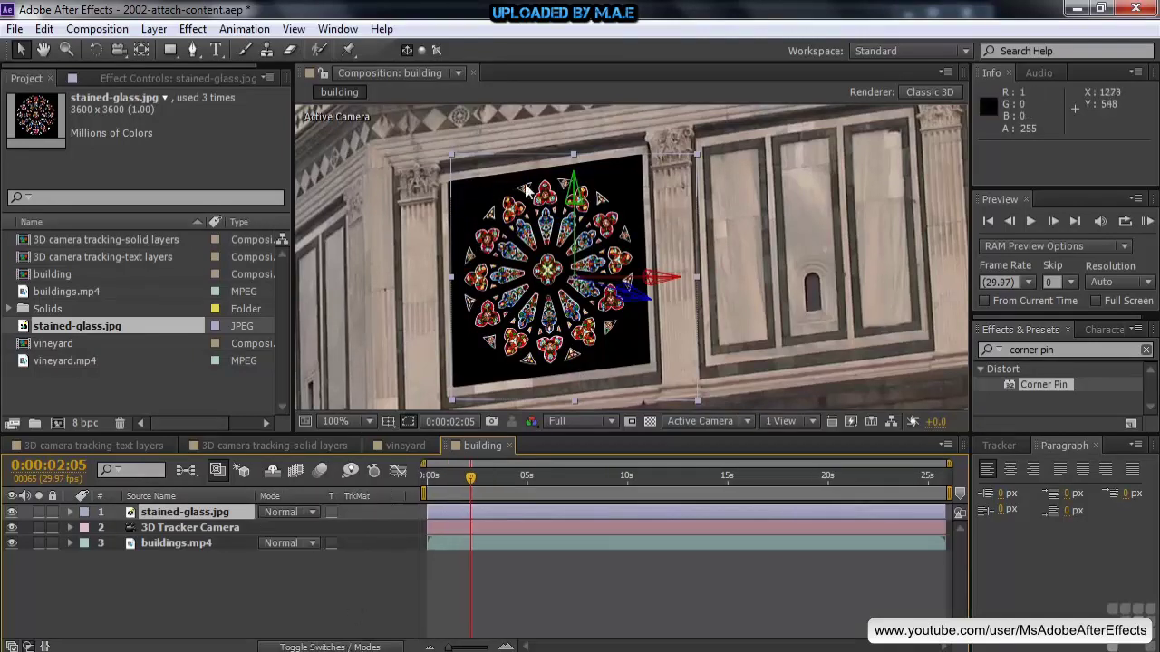
{"action": "left_click", "coordinate": [312, 512]}
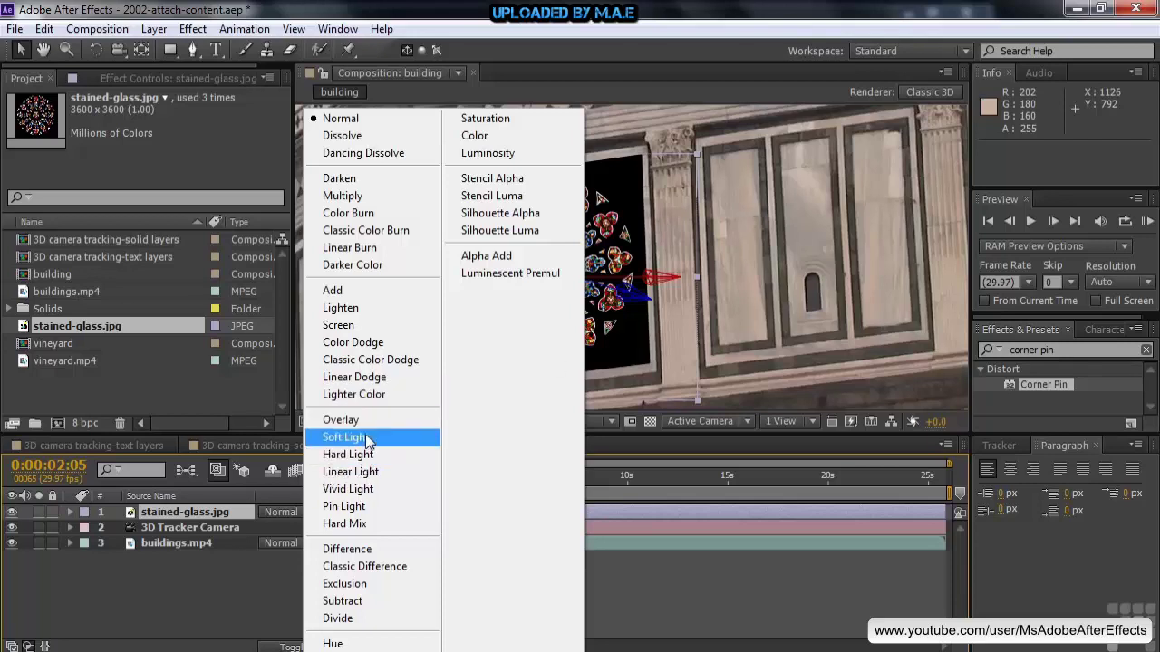
{"action": "left_click", "coordinate": [335, 458]}
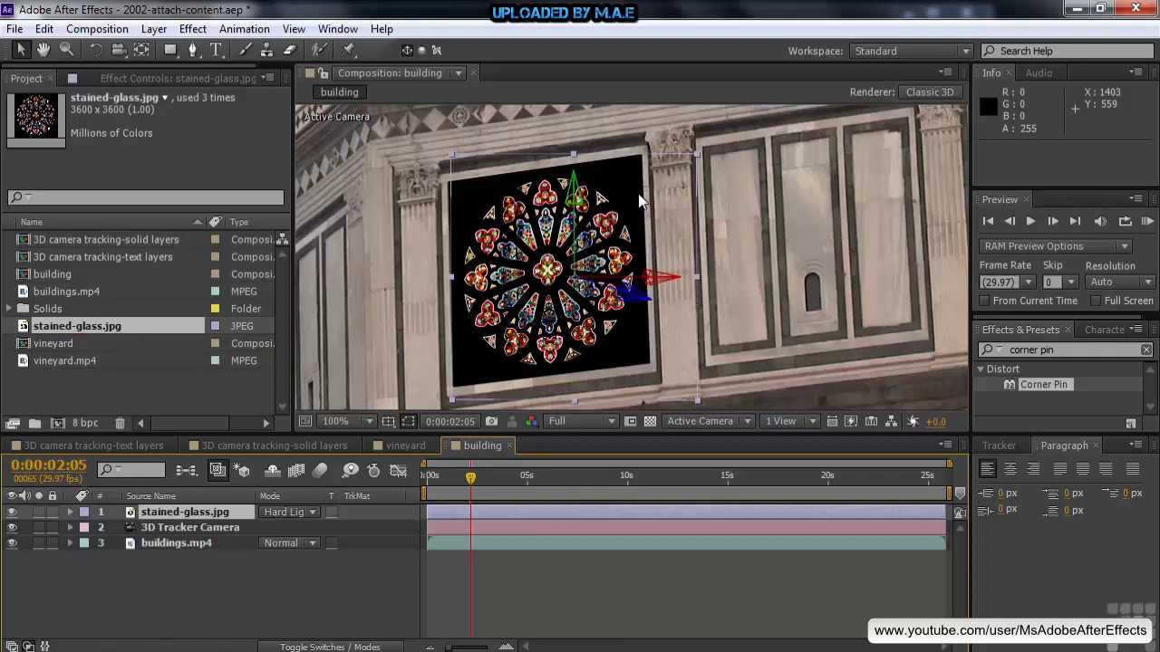
Step: Reveal the keyframed properties of all three layers in the building composition for inspection, and collapse them again
{"action": "left_click", "coordinate": [188, 547]}
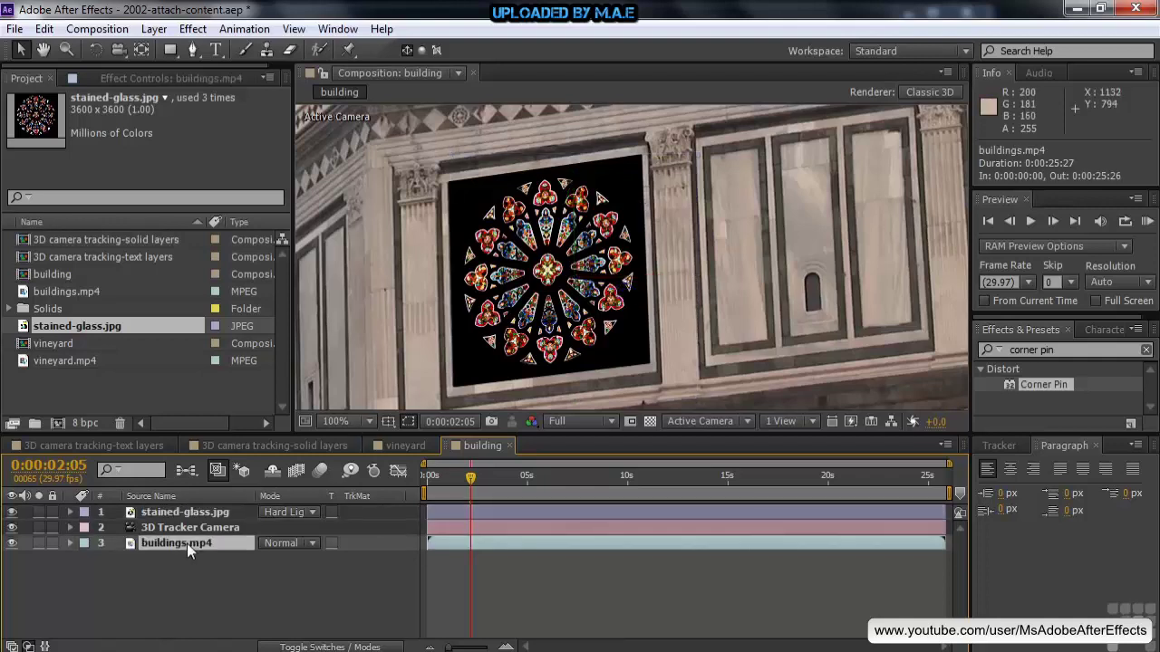
{"action": "left_click", "coordinate": [155, 529], "text": "shift"}
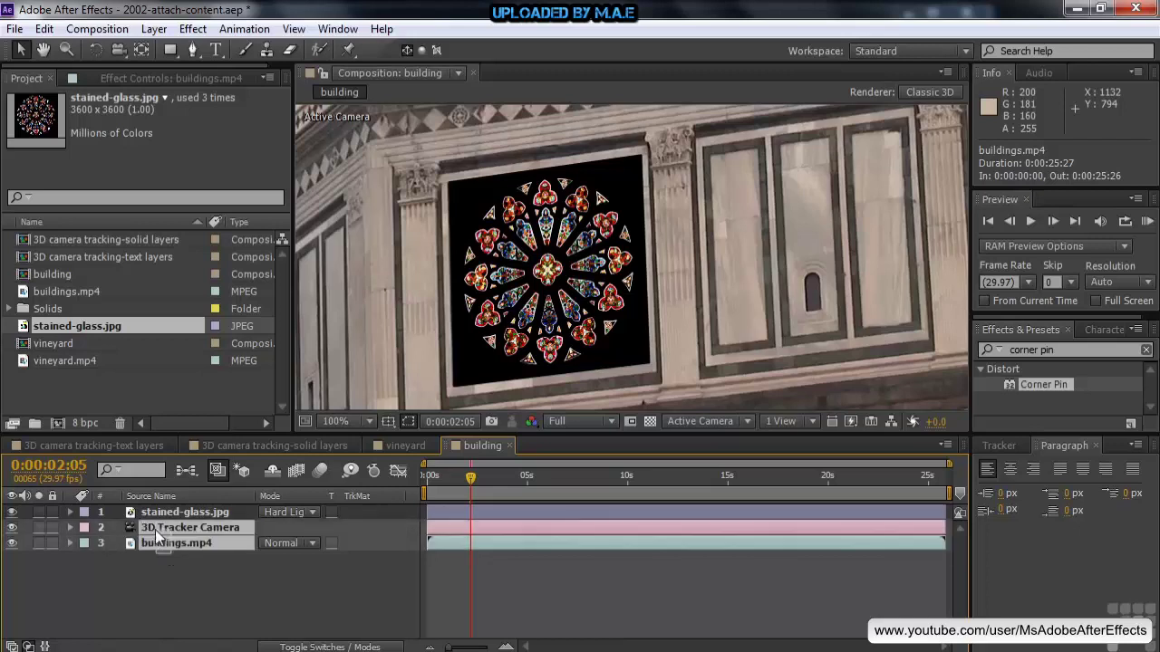
{"action": "left_click", "coordinate": [151, 516], "text": "shift"}
{"action": "key", "text": "u"}
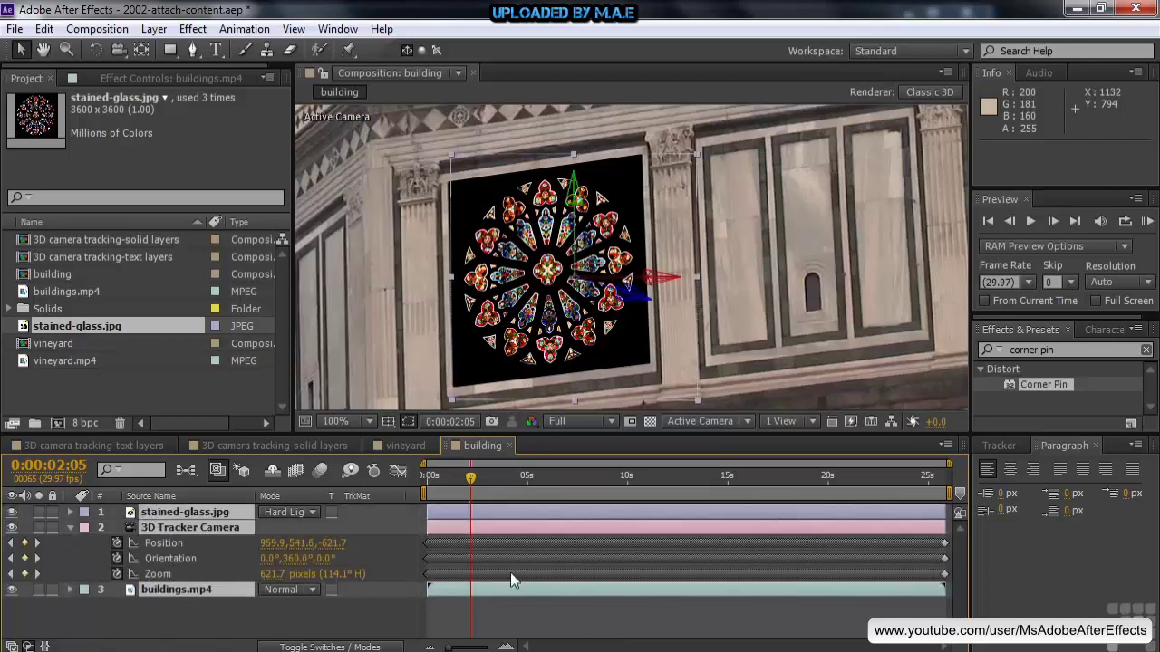
{"action": "key", "text": "u"}
{"action": "left_click", "coordinate": [226, 562]}
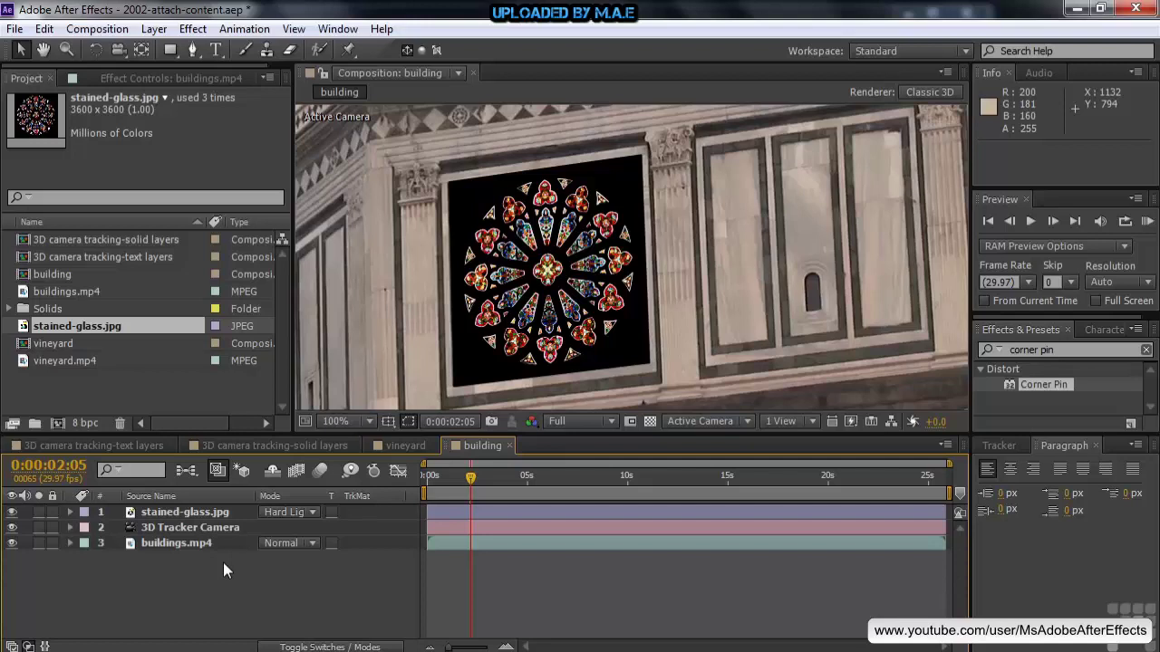
Step: Using the 3D Camera Tracker on buildings.mp4, create a null from the track points on the wall panel beside the stained glass
{"action": "left_click", "coordinate": [183, 541]}
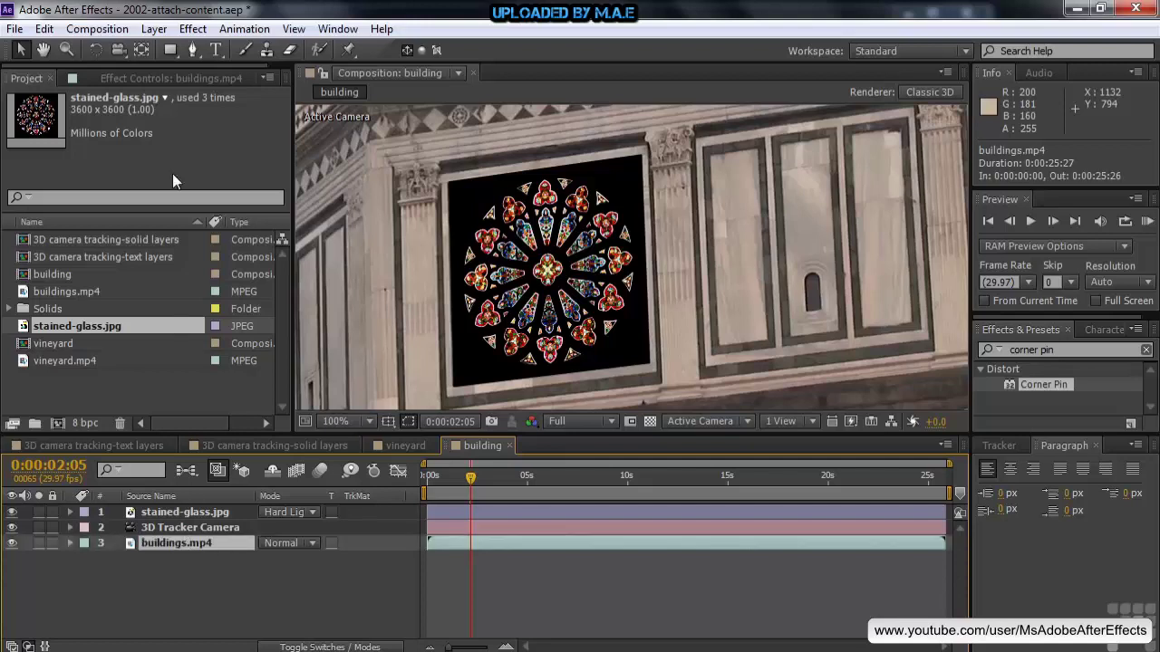
{"action": "left_click", "coordinate": [150, 76]}
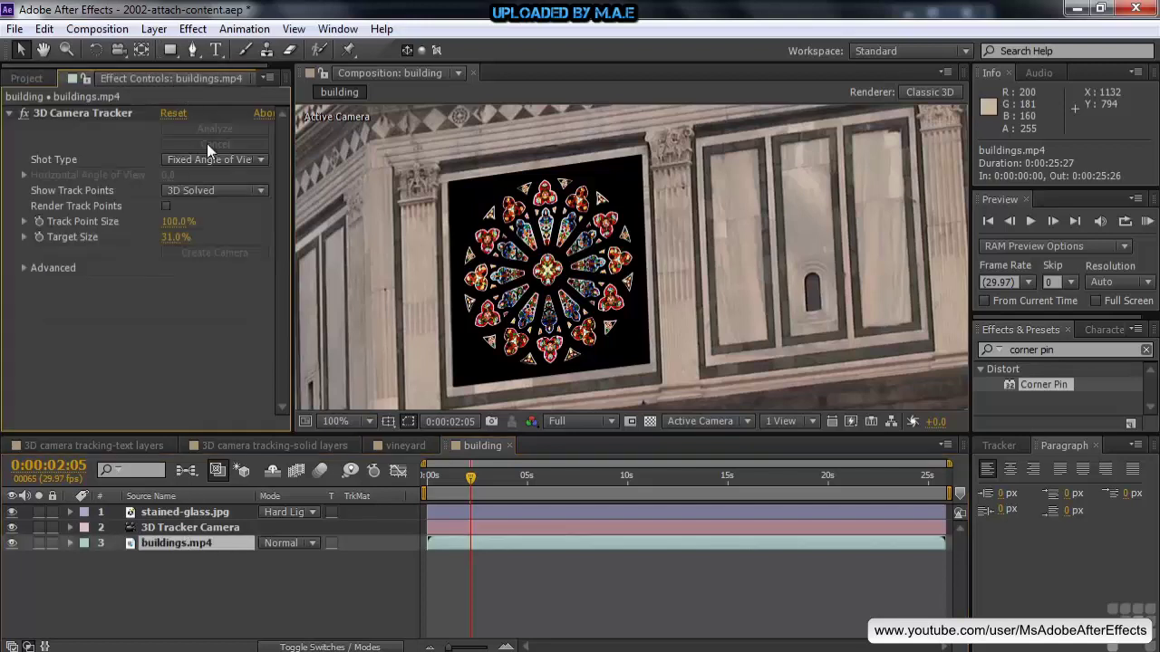
{"action": "left_click", "coordinate": [78, 112]}
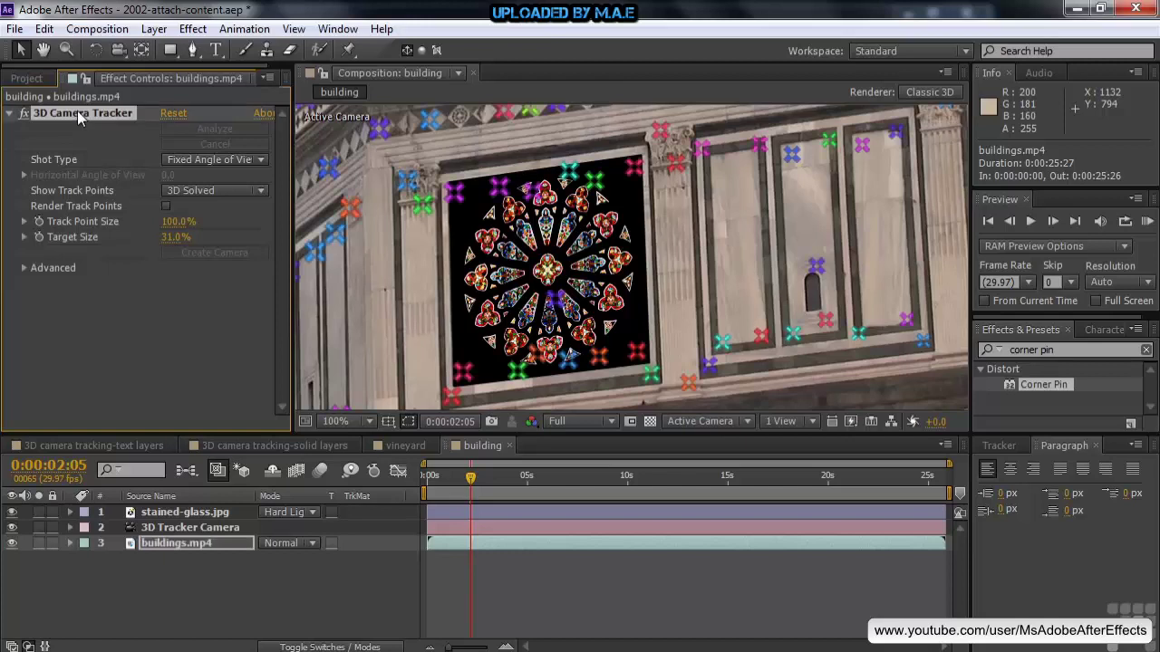
{"action": "mouse_move", "coordinate": [924, 312]}
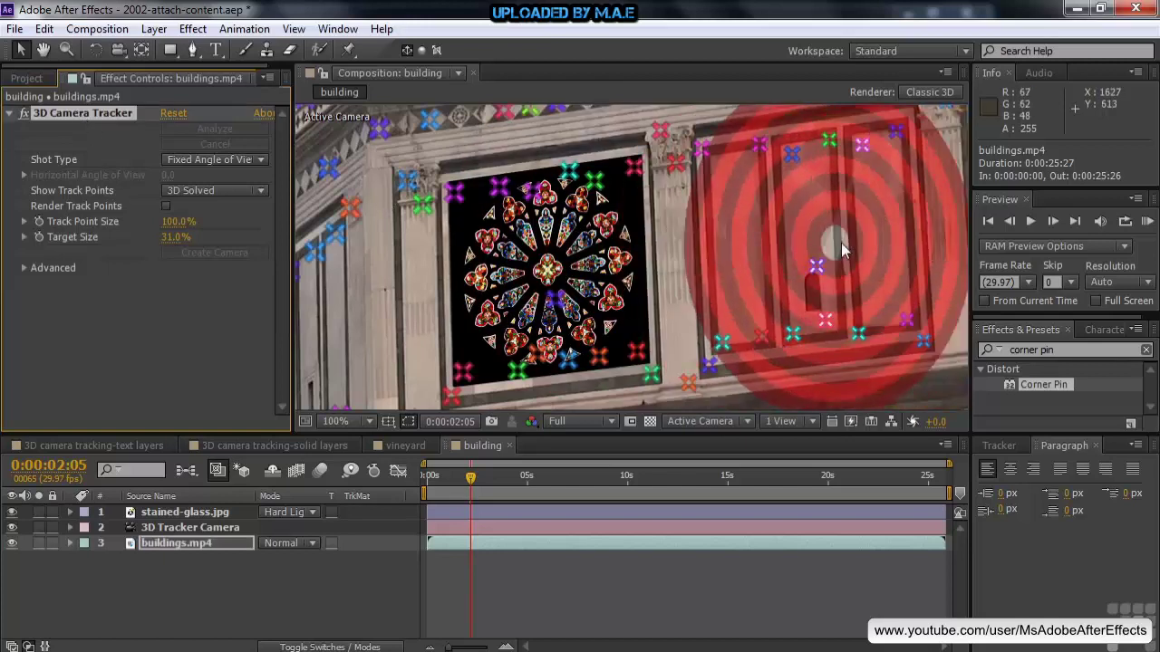
{"action": "key", "text": "comma"}
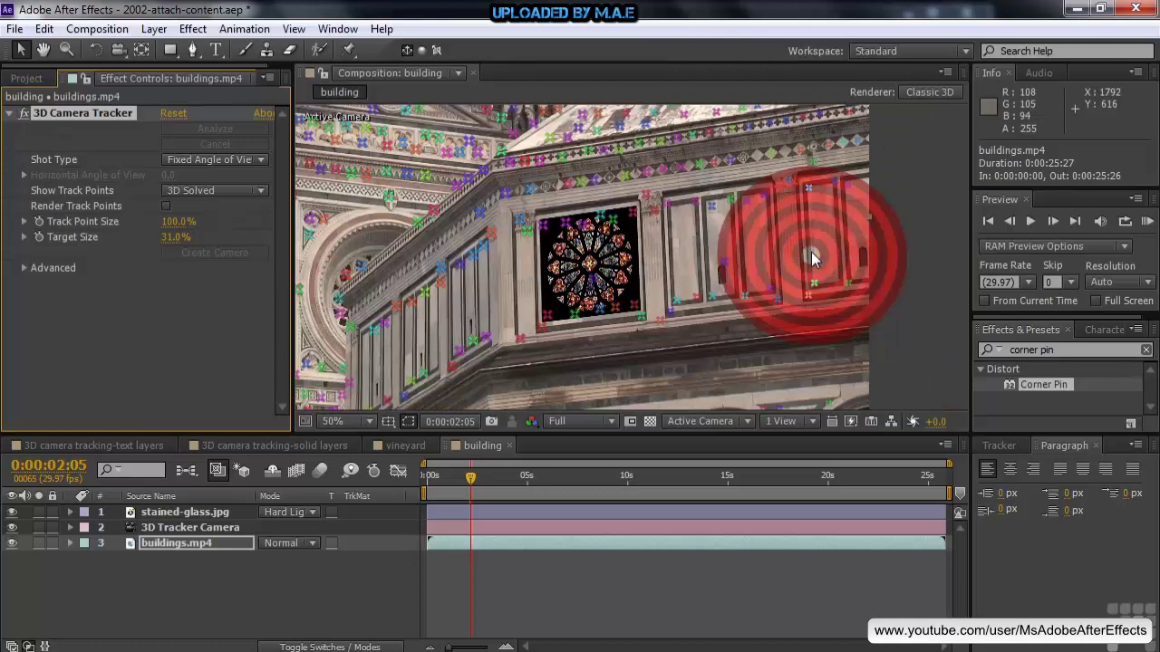
{"action": "left_click", "coordinate": [740, 261]}
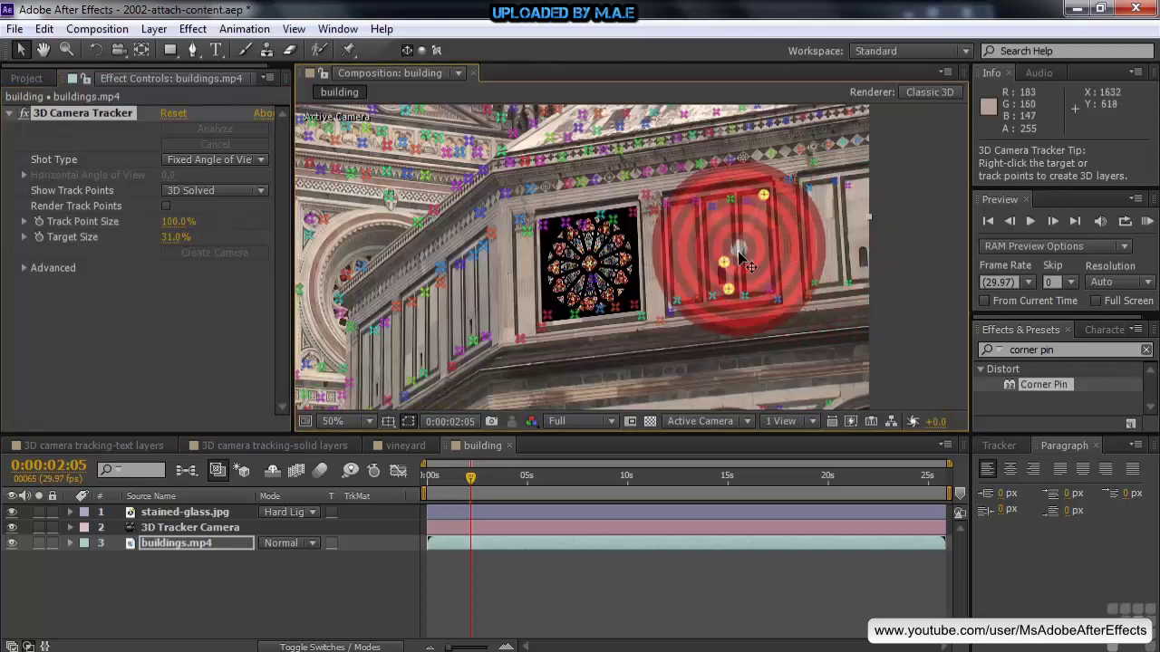
{"action": "right_click", "coordinate": [724, 261]}
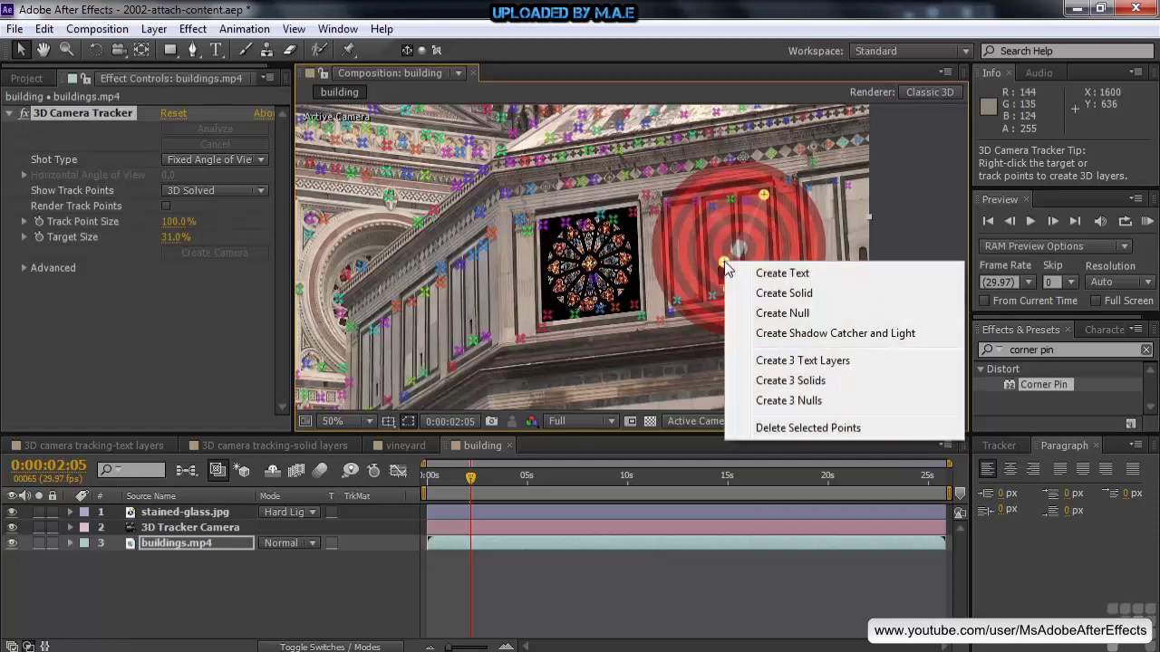
{"action": "left_click", "coordinate": [766, 317]}
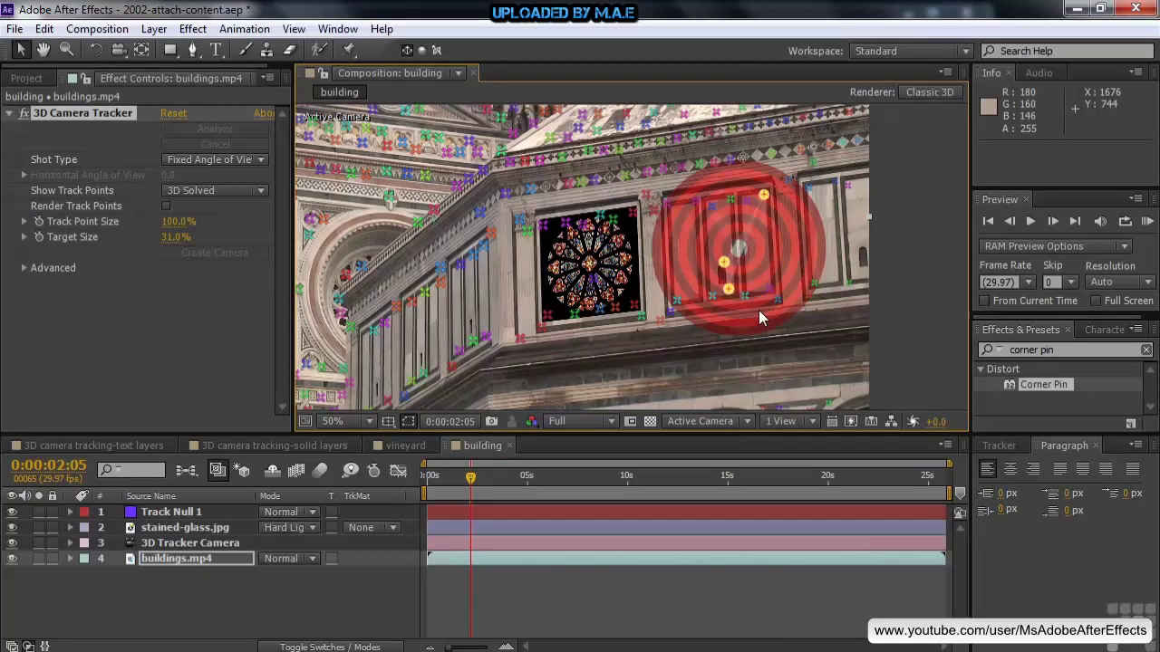
Step: Add stained-glass.jpg to the composition below Track Null 1 and parent it to the null, moving it to the null's location
{"action": "left_click", "coordinate": [33, 79]}
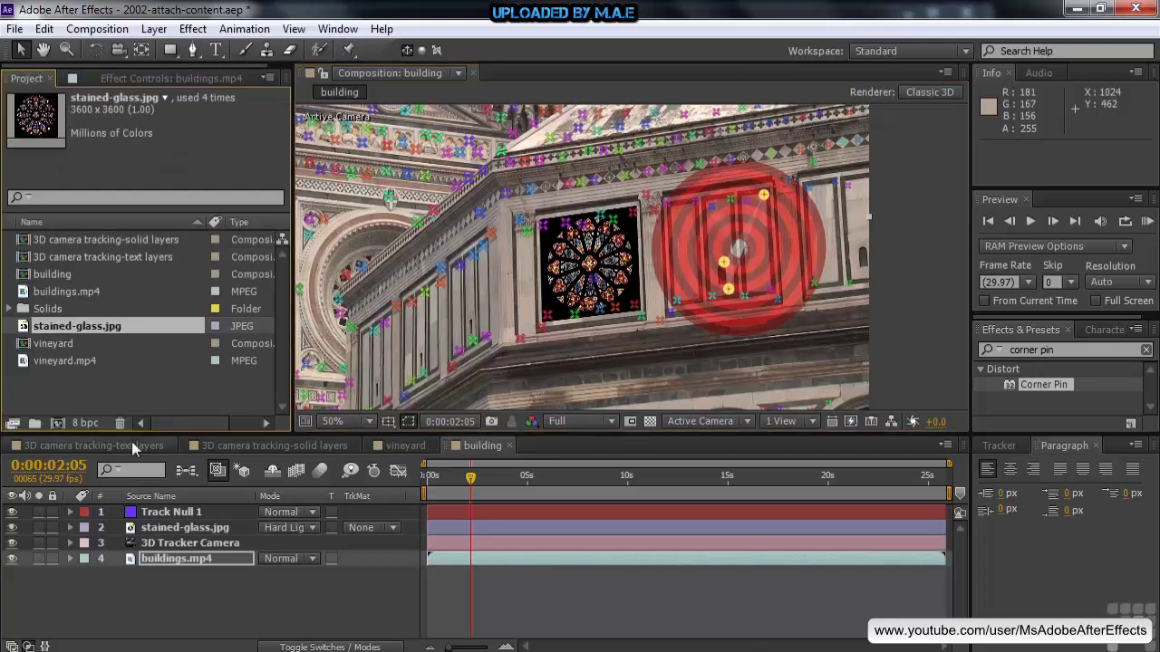
{"action": "left_click_drag", "start_coordinate": [24, 335], "coordinate": [78, 533]}
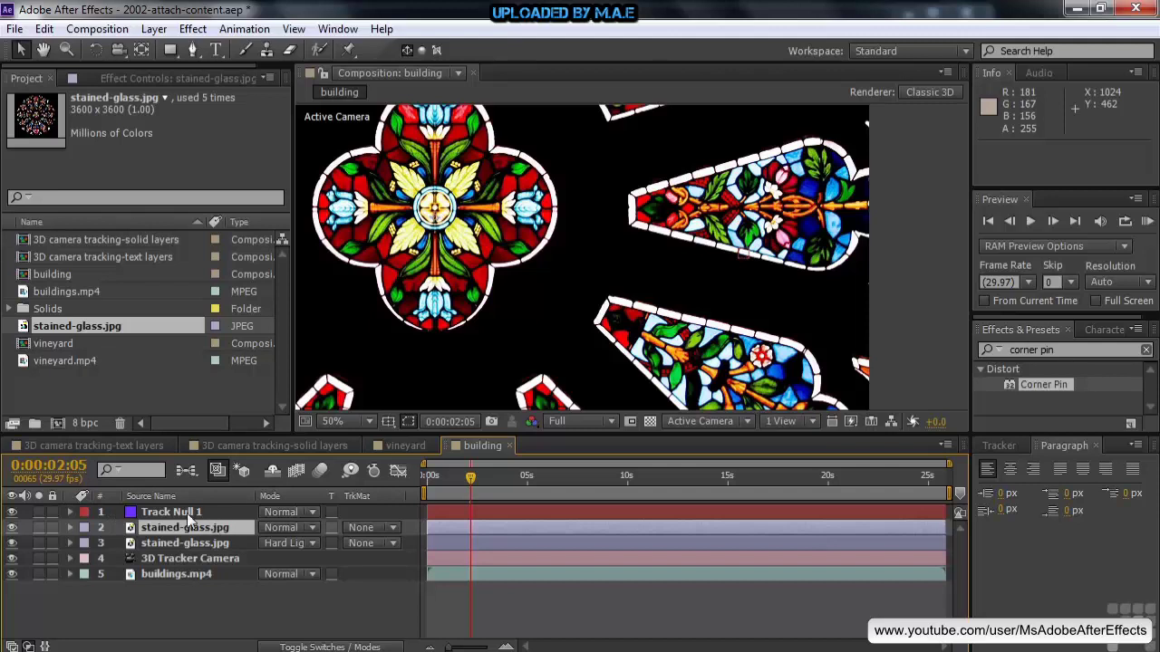
{"action": "right_click", "coordinate": [413, 498]}
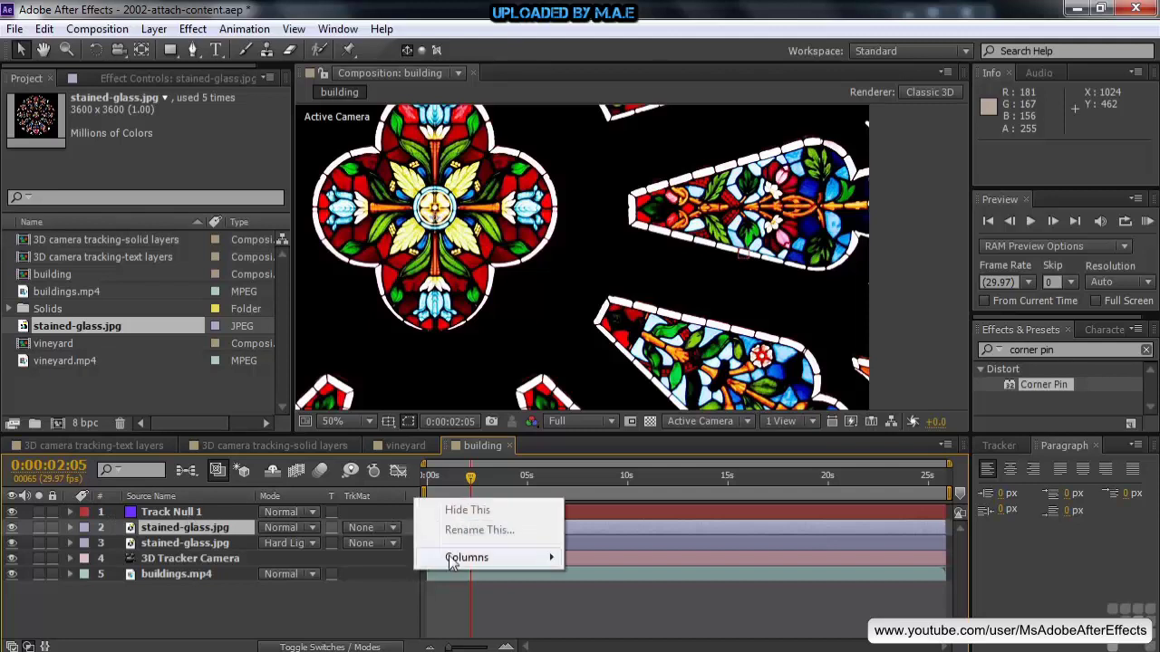
{"action": "mouse_move", "coordinate": [453, 561]}
{"action": "left_click", "coordinate": [623, 458]}
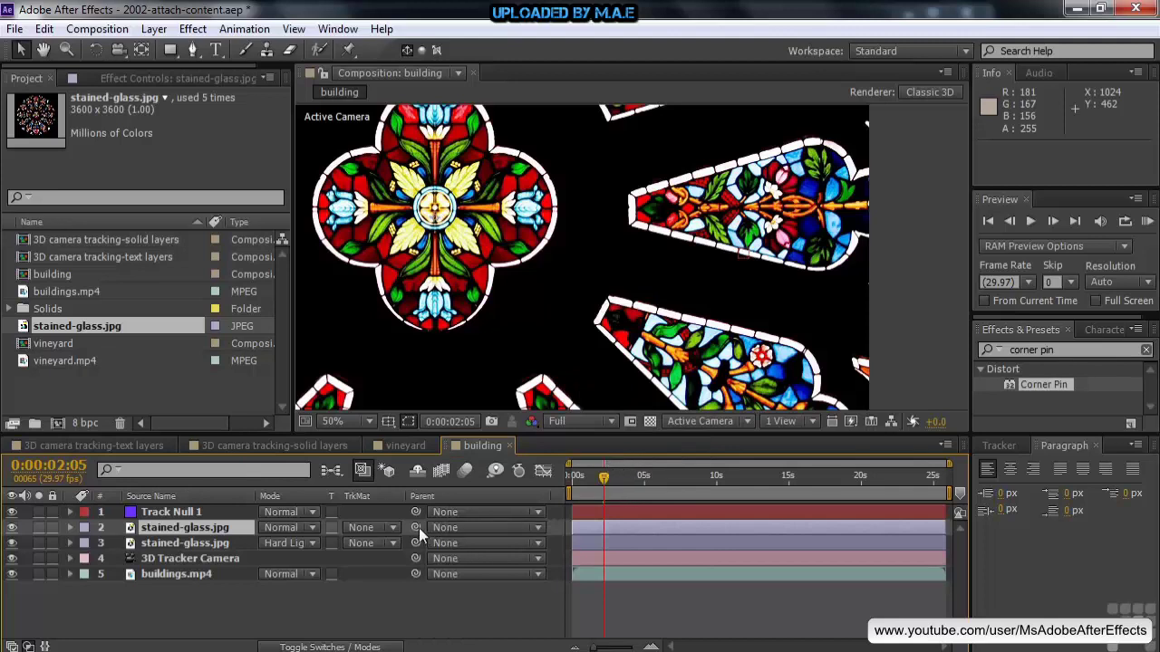
{"action": "left_click", "coordinate": [448, 527]}
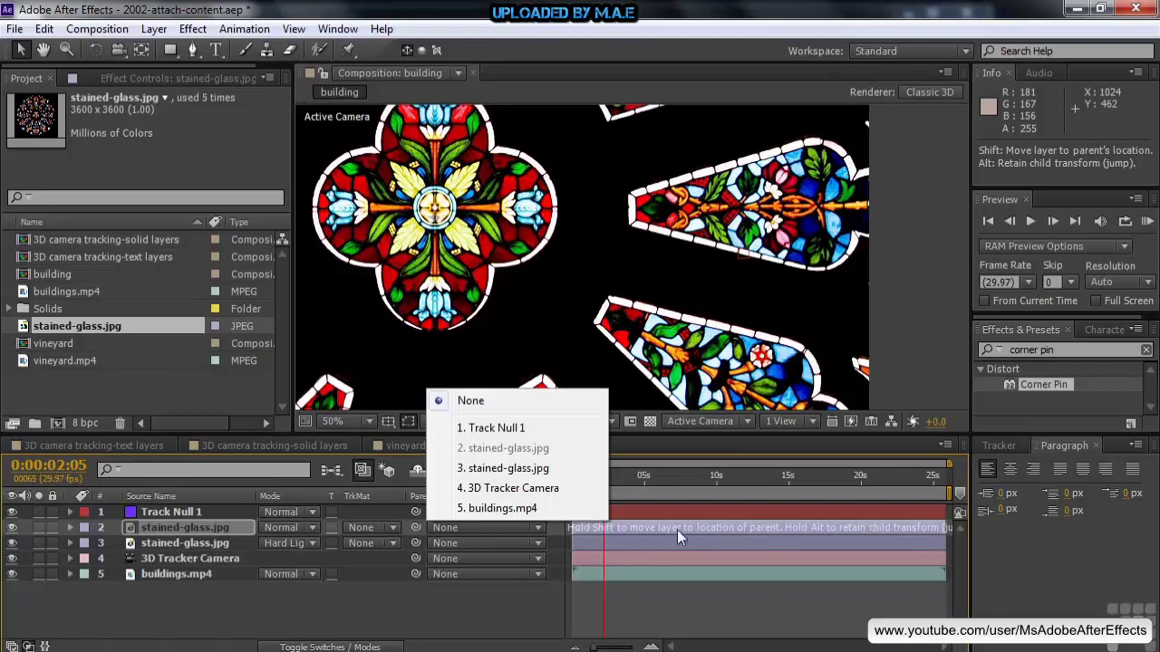
{"action": "left_click_drag", "start_coordinate": [415, 525], "coordinate": [207, 510]}
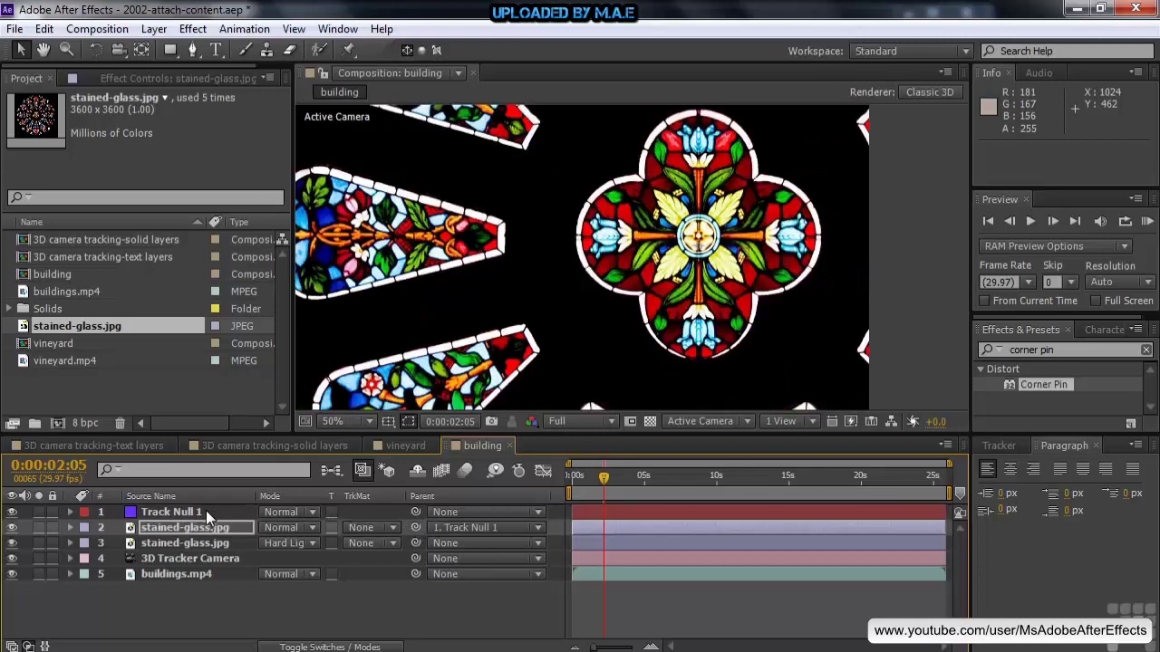
Step: Make the new stained-glass.jpg layer 3D and scale it to 6%
{"action": "left_click", "coordinate": [217, 529]}
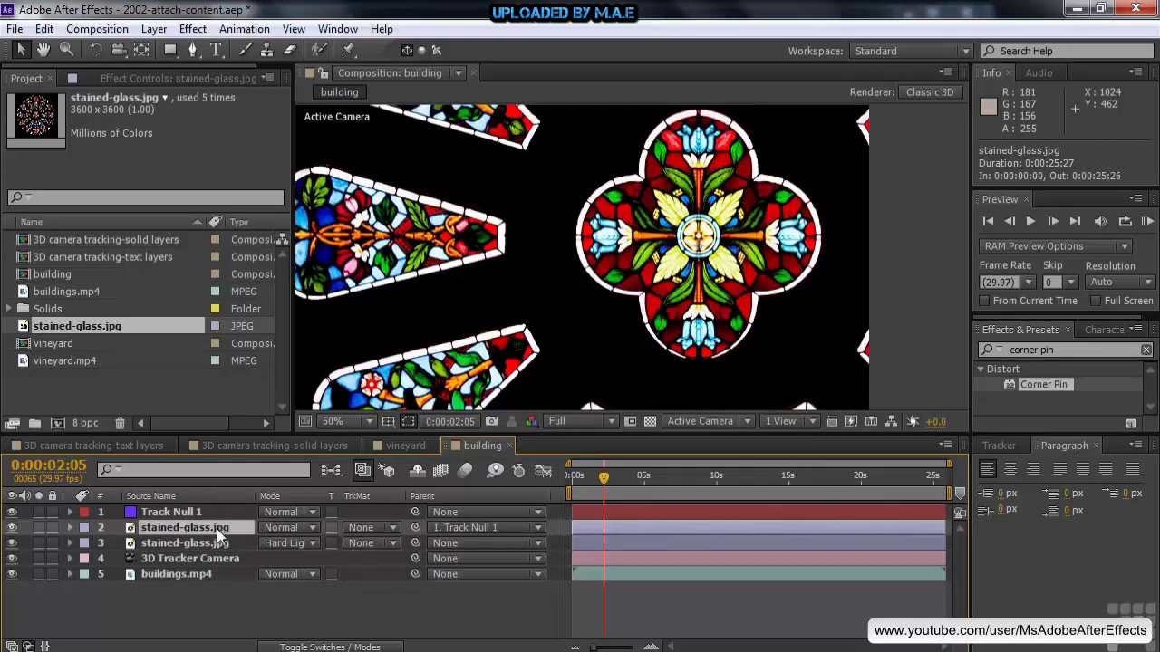
{"action": "key", "text": "s"}
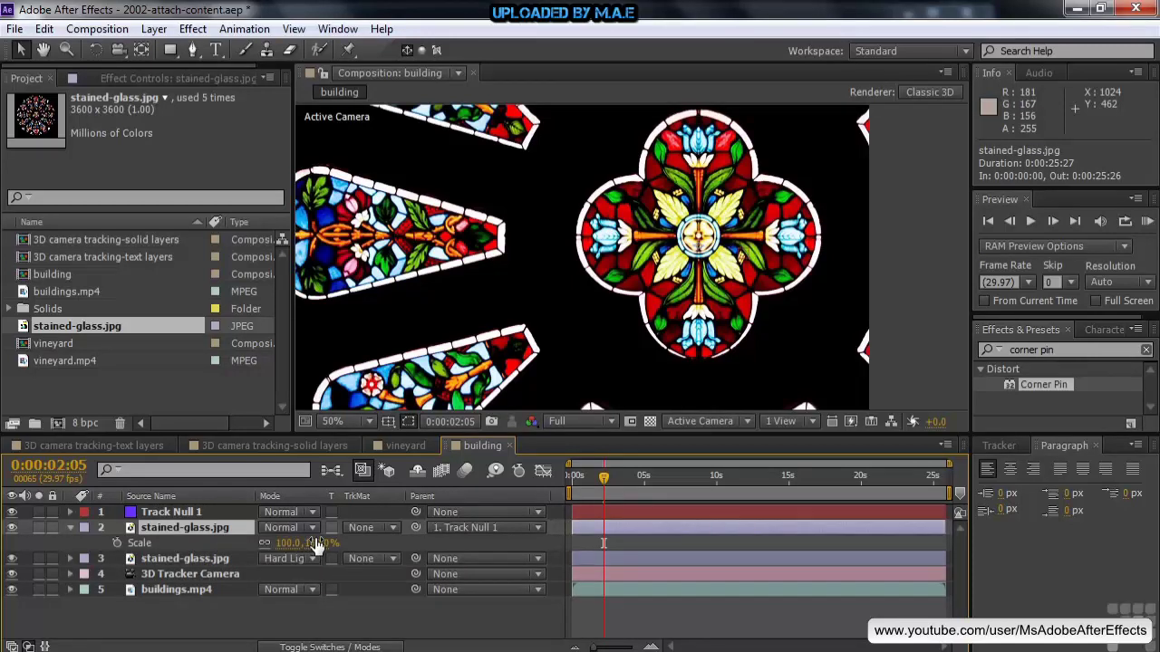
{"action": "left_click", "coordinate": [340, 646]}
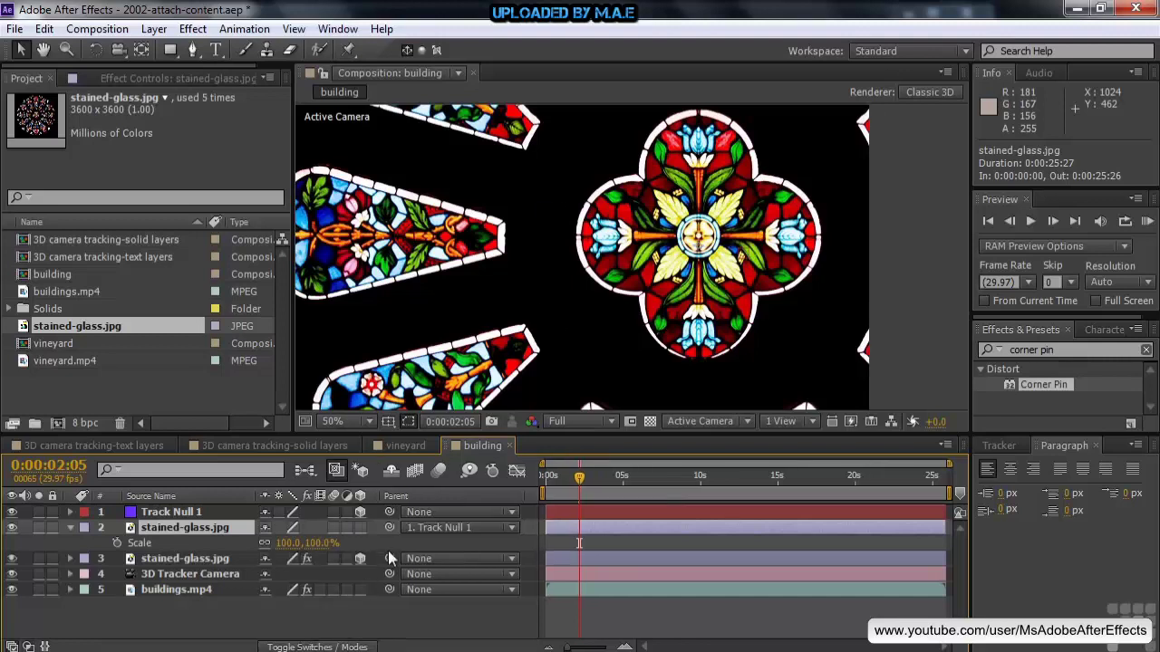
{"action": "left_click", "coordinate": [361, 529]}
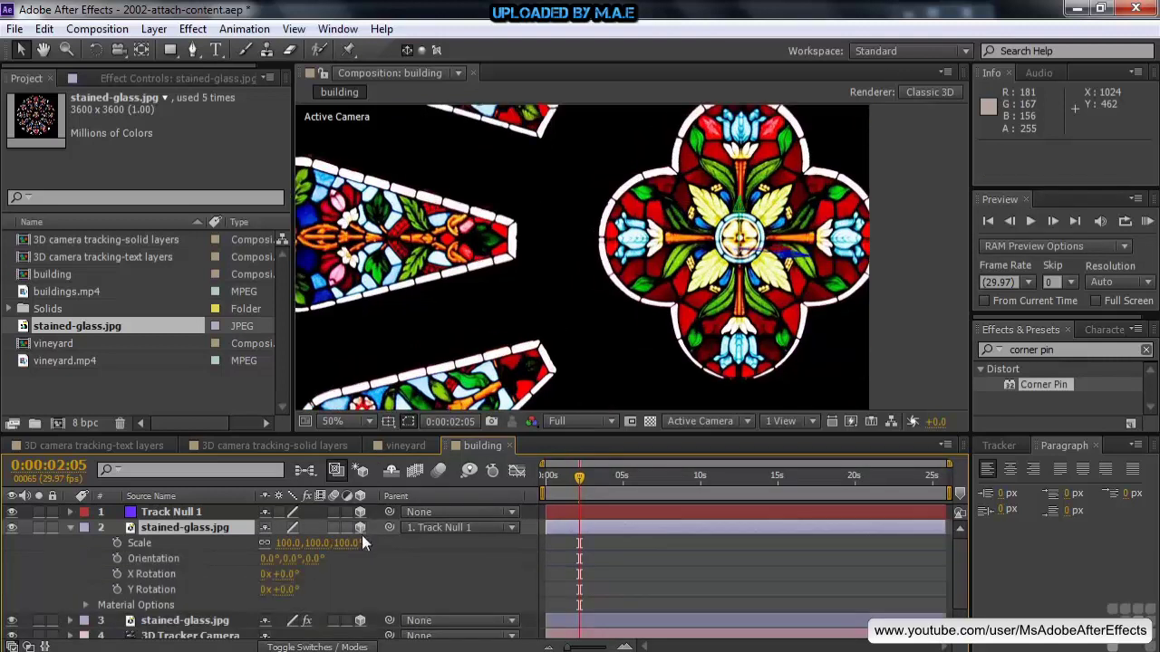
{"action": "left_click_drag", "start_coordinate": [351, 554], "coordinate": [259, 548]}
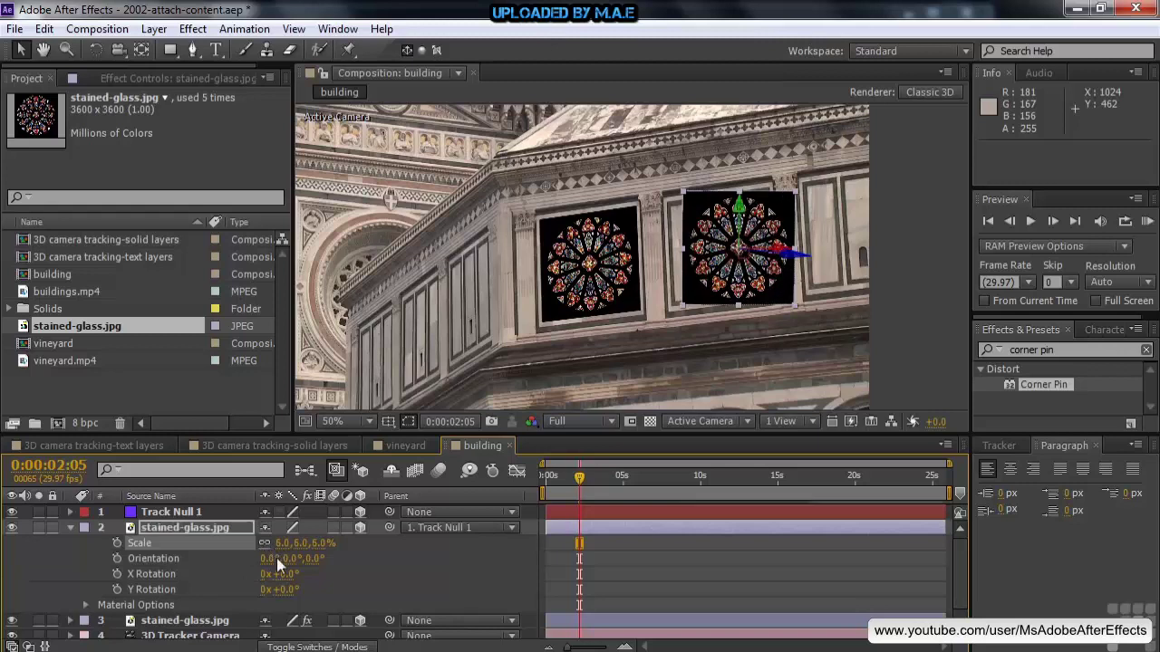
Step: Shift Track Null 1 along its X axis to about 1508, 602, -84 and set its Z Rotation to -6°
{"action": "left_click", "coordinate": [160, 515]}
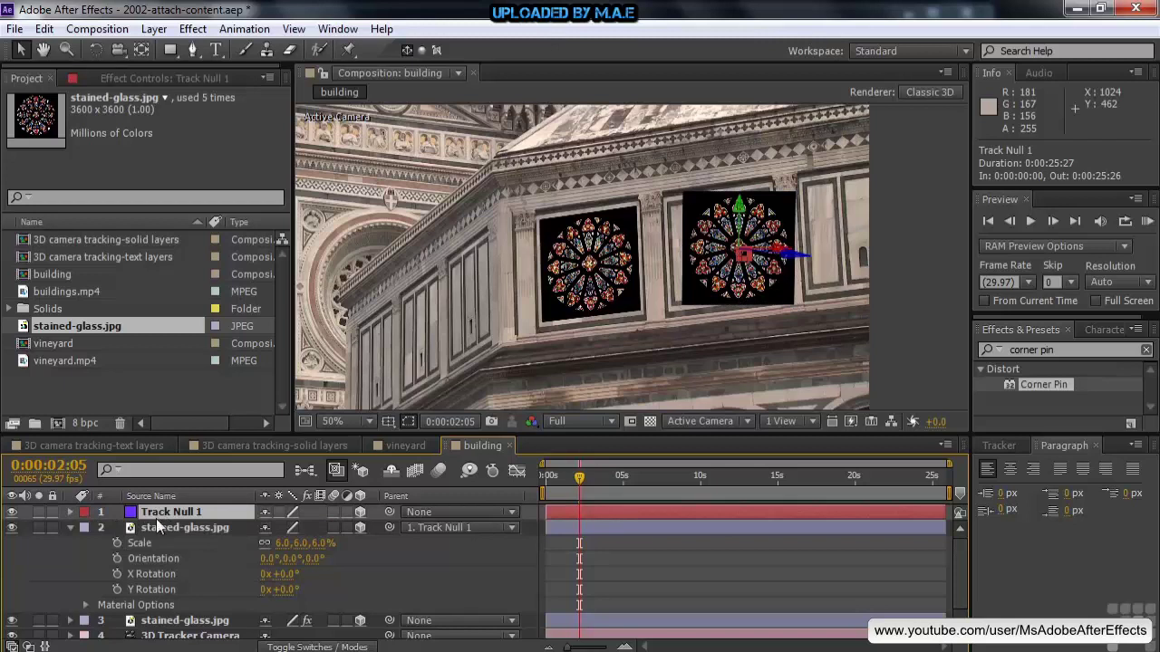
{"action": "key", "text": "p"}
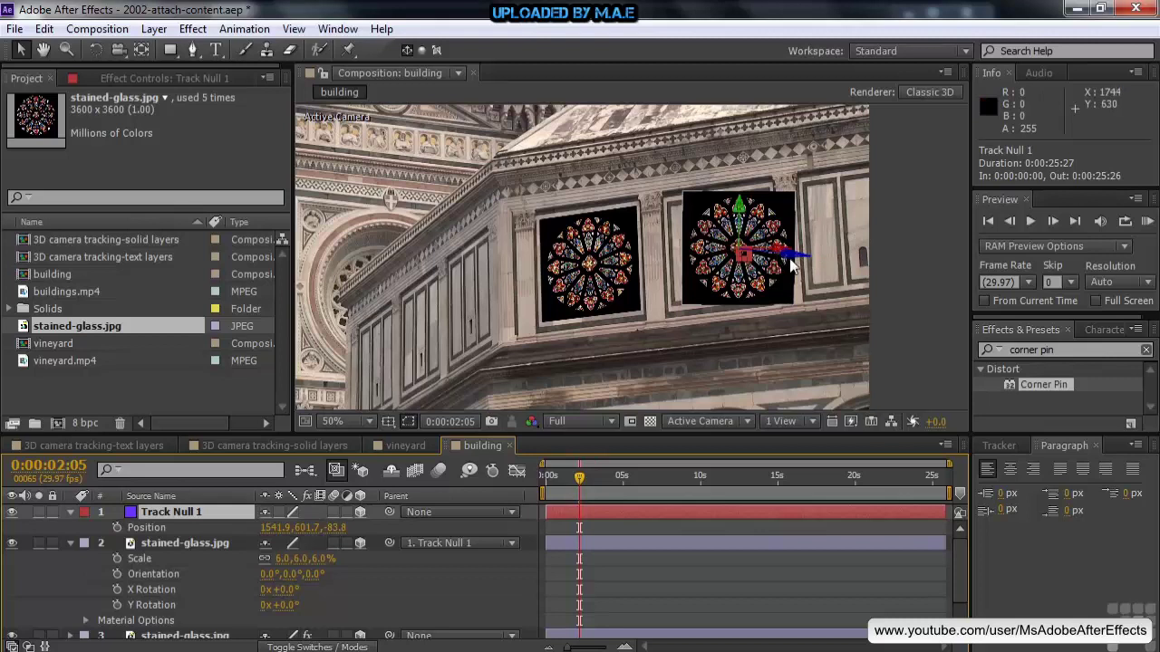
{"action": "left_click_drag", "start_coordinate": [781, 256], "coordinate": [769, 257]}
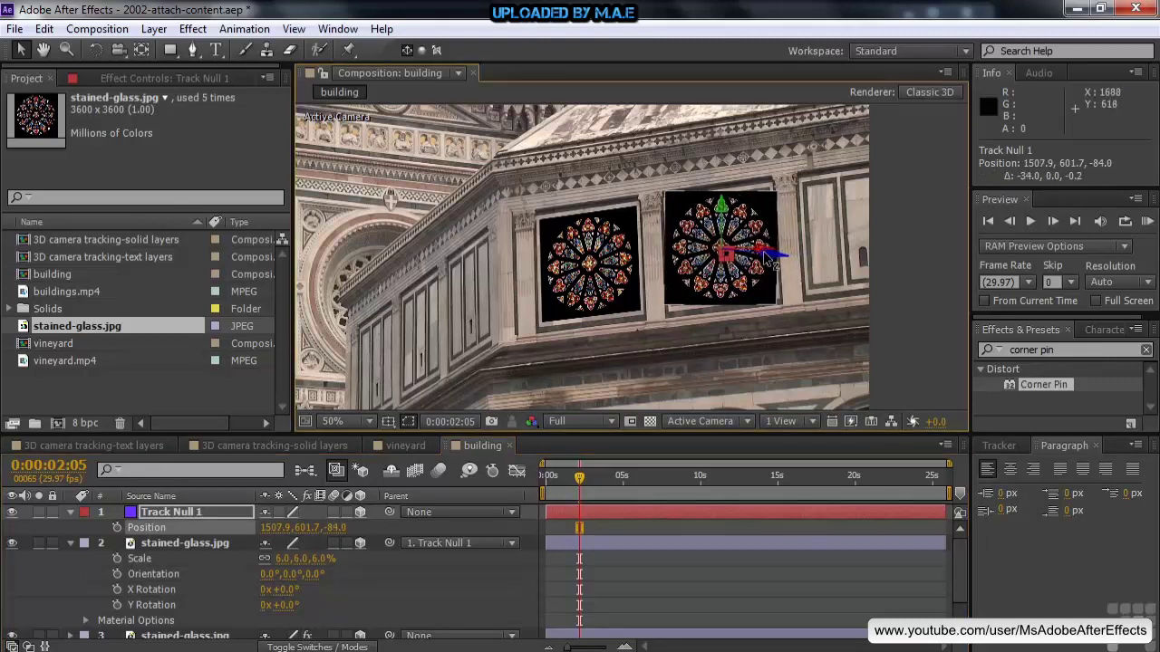
{"action": "left_click", "coordinate": [230, 515]}
{"action": "key", "text": "r"}
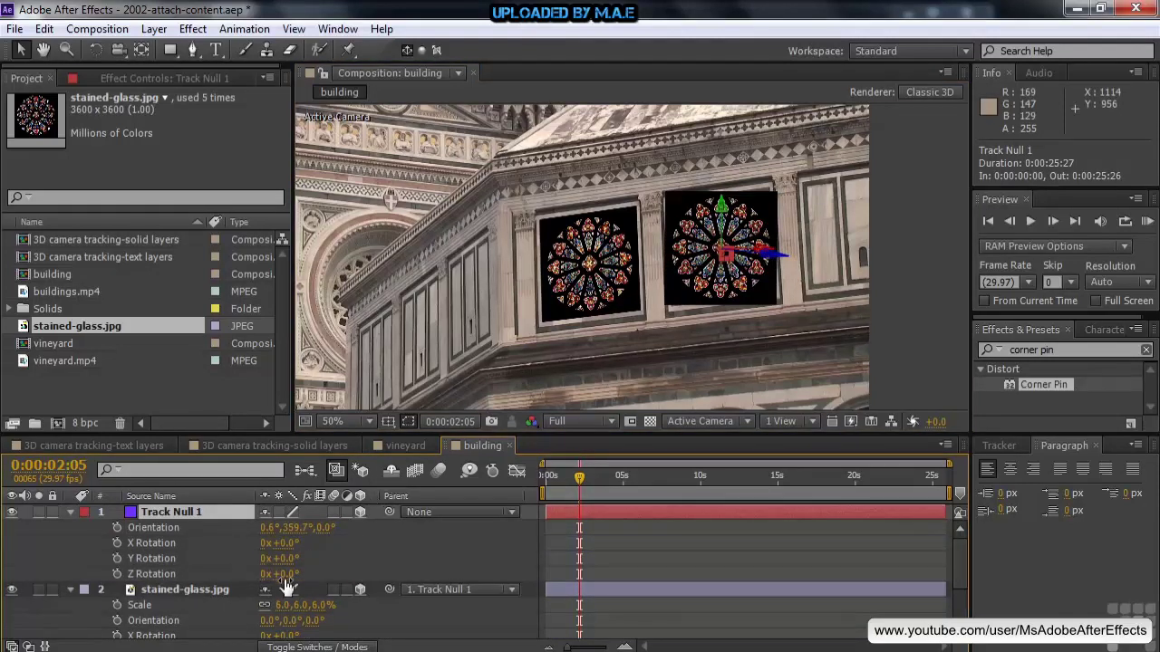
{"action": "left_click_drag", "start_coordinate": [290, 579], "coordinate": [277, 574]}
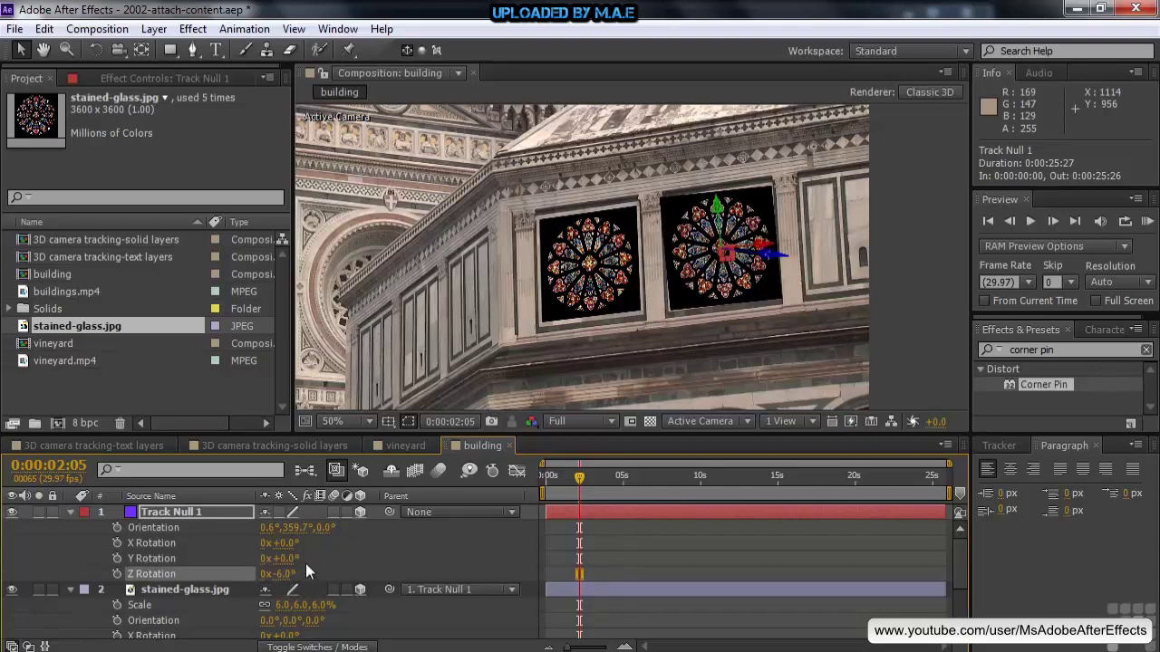
Step: Apply Corner Pin to the new stained-glass.jpg layer and pin its Upper Right corner to the panel frame at about 3543, 66
{"action": "left_click", "coordinate": [225, 589]}
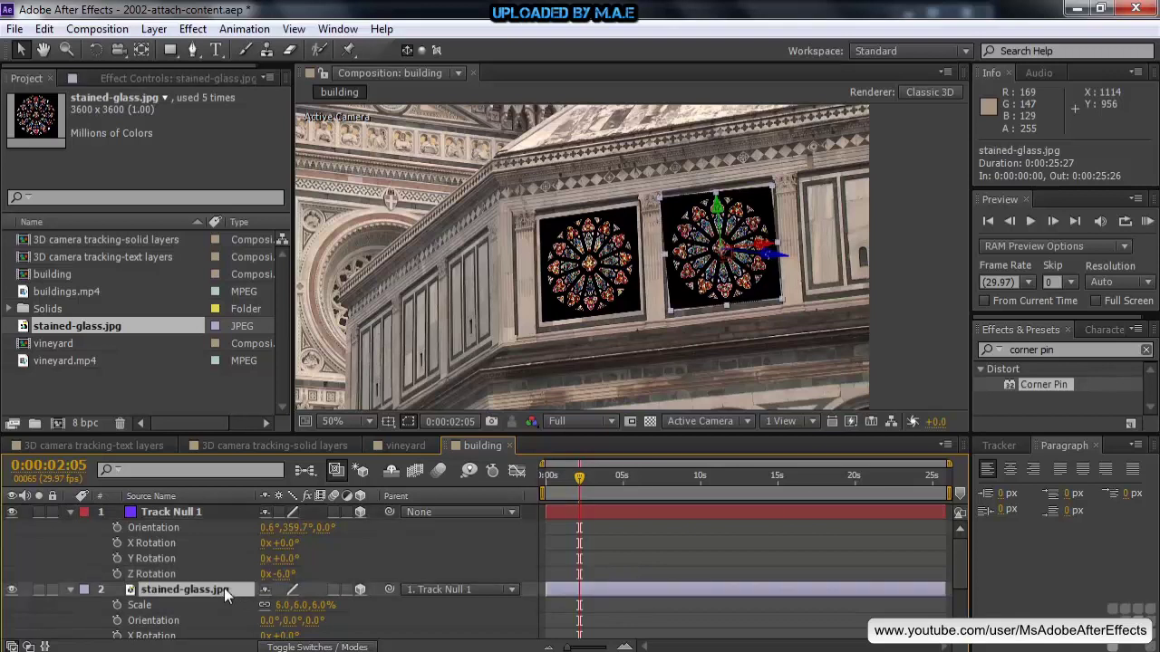
{"action": "left_click_drag", "start_coordinate": [1010, 382], "coordinate": [161, 591]}
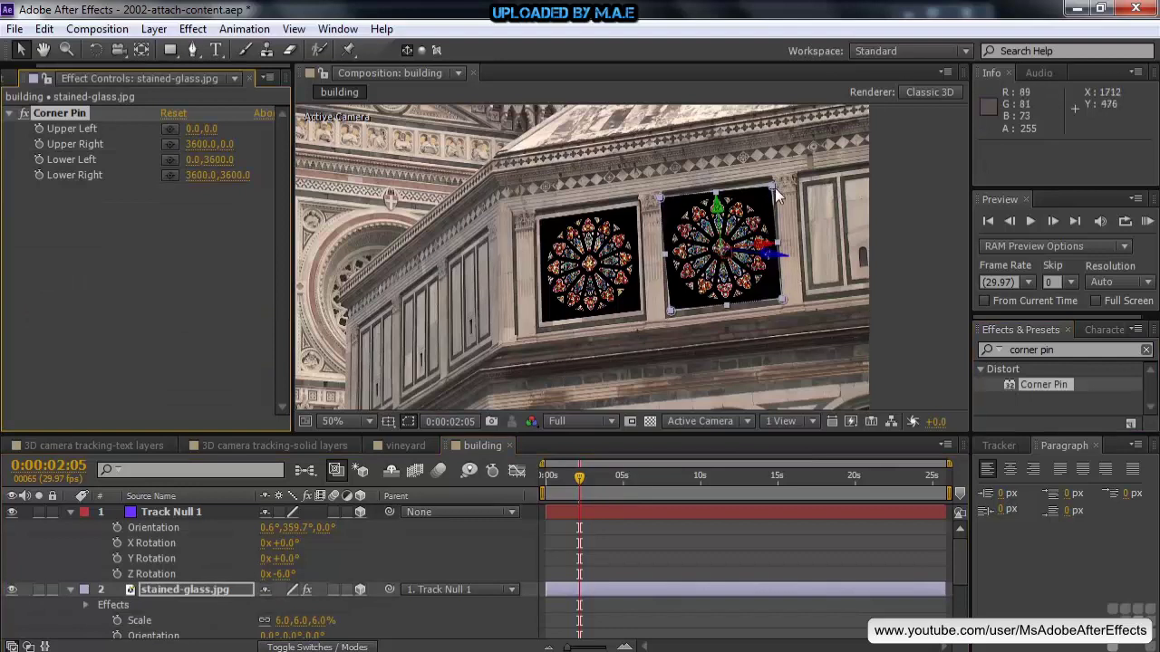
{"action": "left_click_drag", "start_coordinate": [775, 191], "coordinate": [770, 187]}
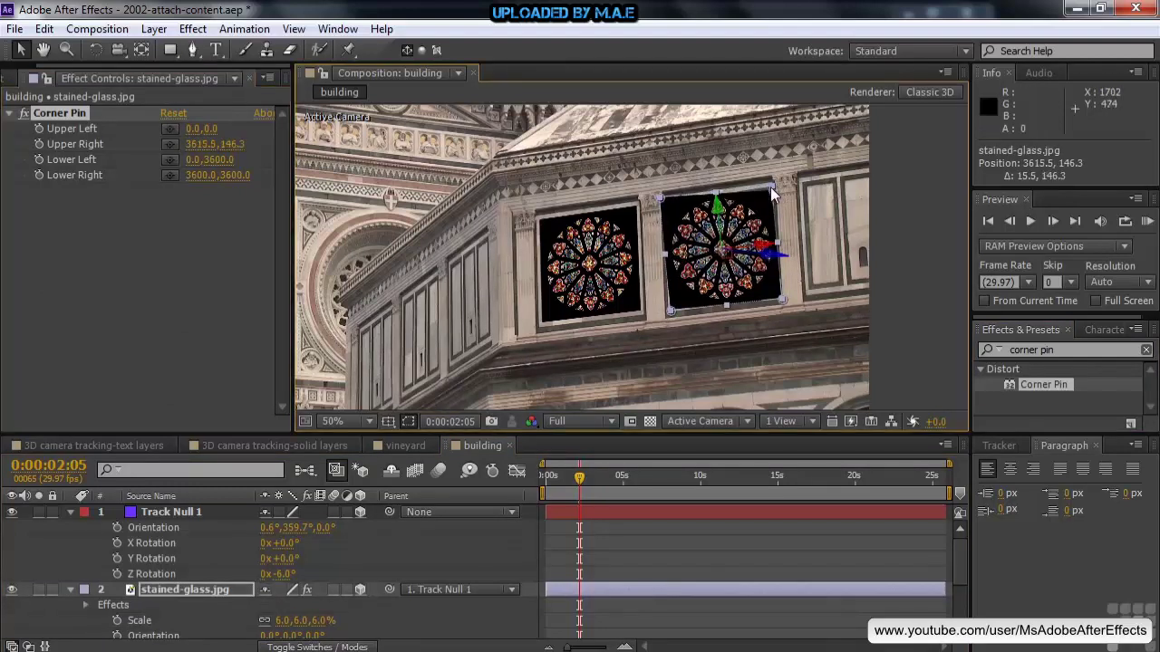
{"action": "key", "text": "period"}
{"action": "key", "text": "period"}
{"action": "key", "text": "space"}
{"action": "left_click_drag", "start_coordinate": [745, 199], "coordinate": [382, 360]}
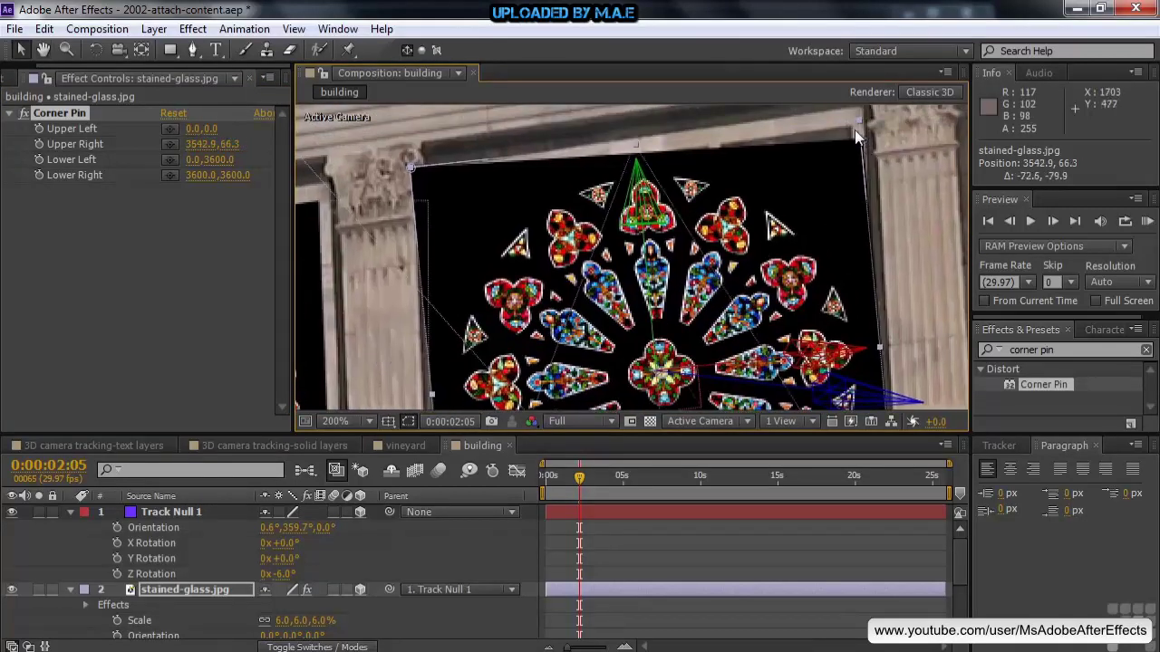
{"action": "left_click_drag", "start_coordinate": [864, 138], "coordinate": [853, 131]}
Step: Pin the image's other corners to the panel: Upper Left about 237, 169, Lower Right about 3403, 3441, Lower Left about 72, 3462
{"action": "left_click_drag", "start_coordinate": [411, 169], "coordinate": [444, 186]}
{"action": "key", "text": "h"}
{"action": "left_click_drag", "start_coordinate": [942, 408], "coordinate": [909, 269]}
{"action": "key", "text": "v"}
{"action": "left_click_drag", "start_coordinate": [854, 361], "coordinate": [829, 344]}
{"action": "left_click_drag", "start_coordinate": [411, 411], "coordinate": [428, 355]}
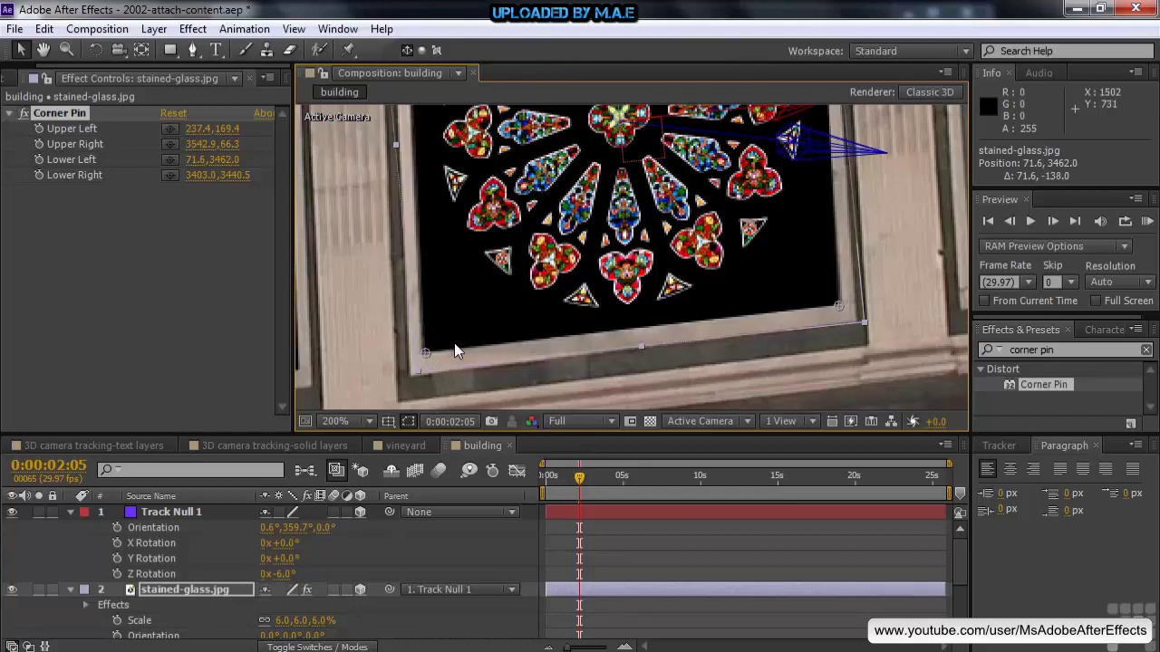
Step: Set the blending mode of the stained-glass.jpg layer parented to Track Null 1 to Vivid Light and deselect the layer
{"action": "key", "text": "shift+slash"}
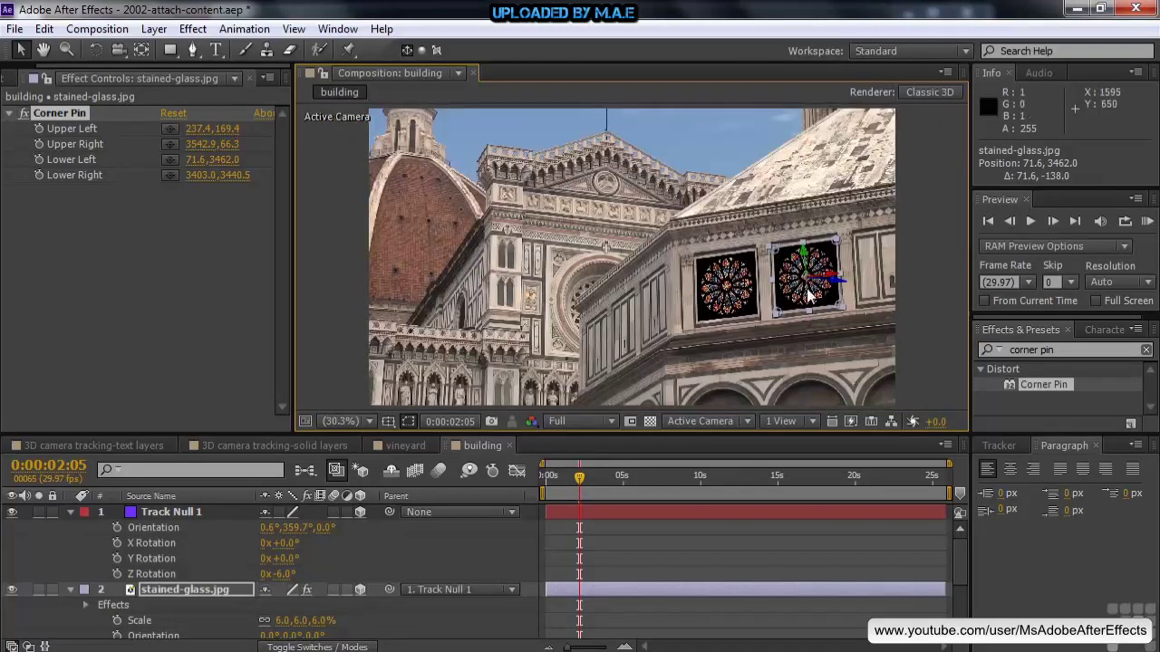
{"action": "left_click", "coordinate": [315, 647]}
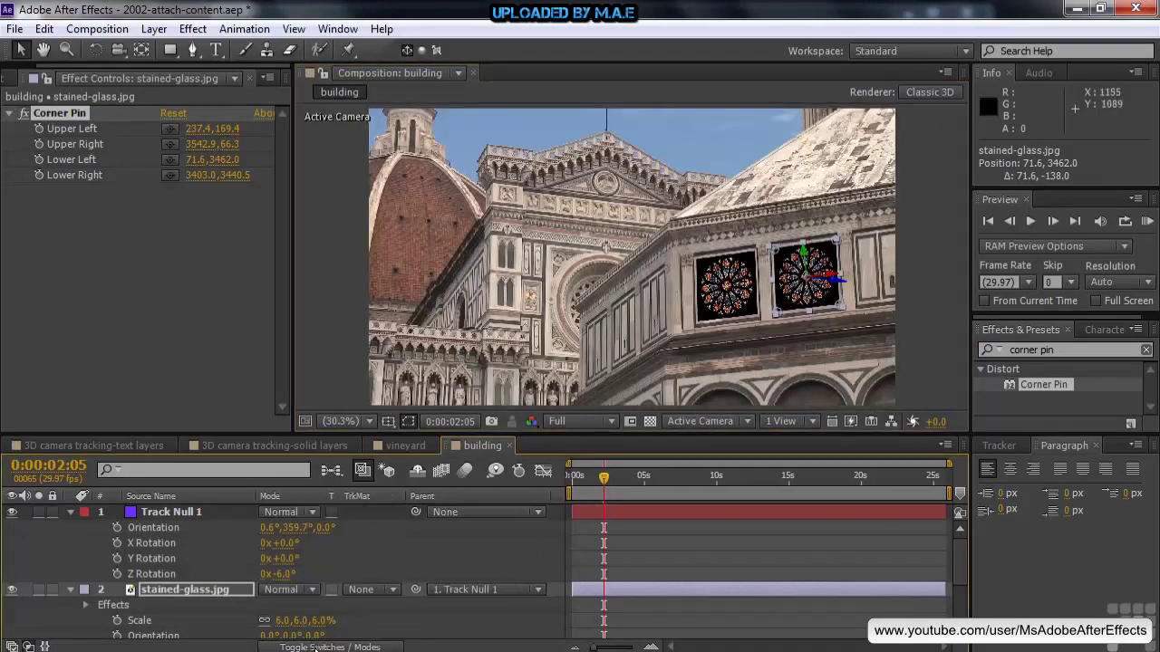
{"action": "left_click", "coordinate": [314, 590]}
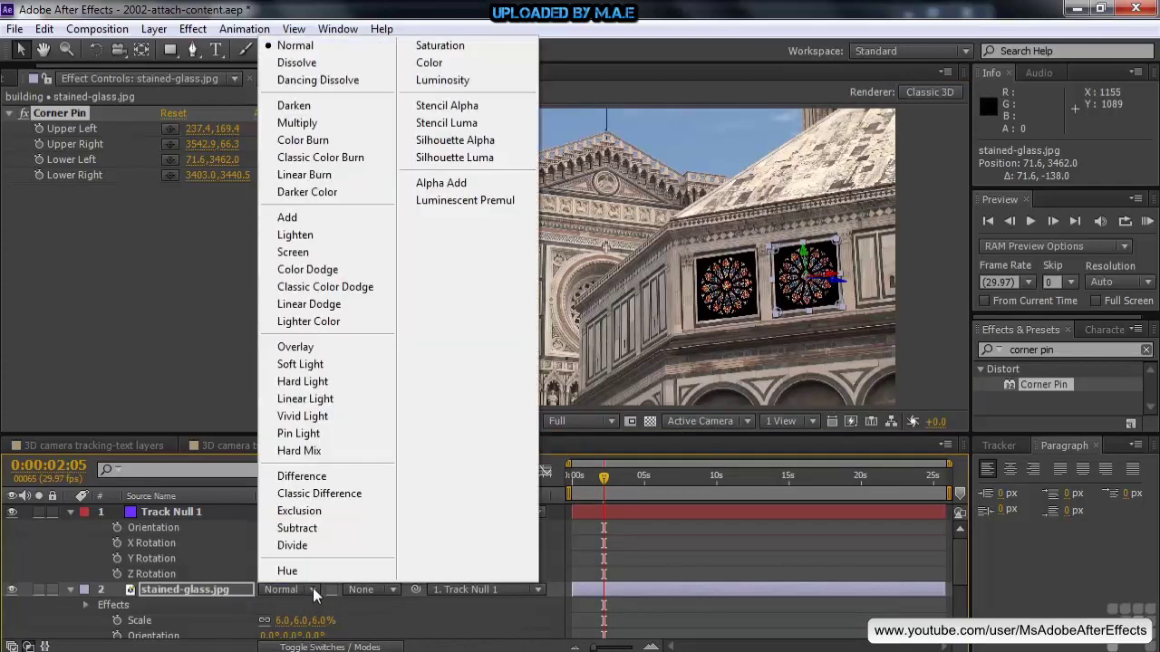
{"action": "left_click", "coordinate": [325, 421]}
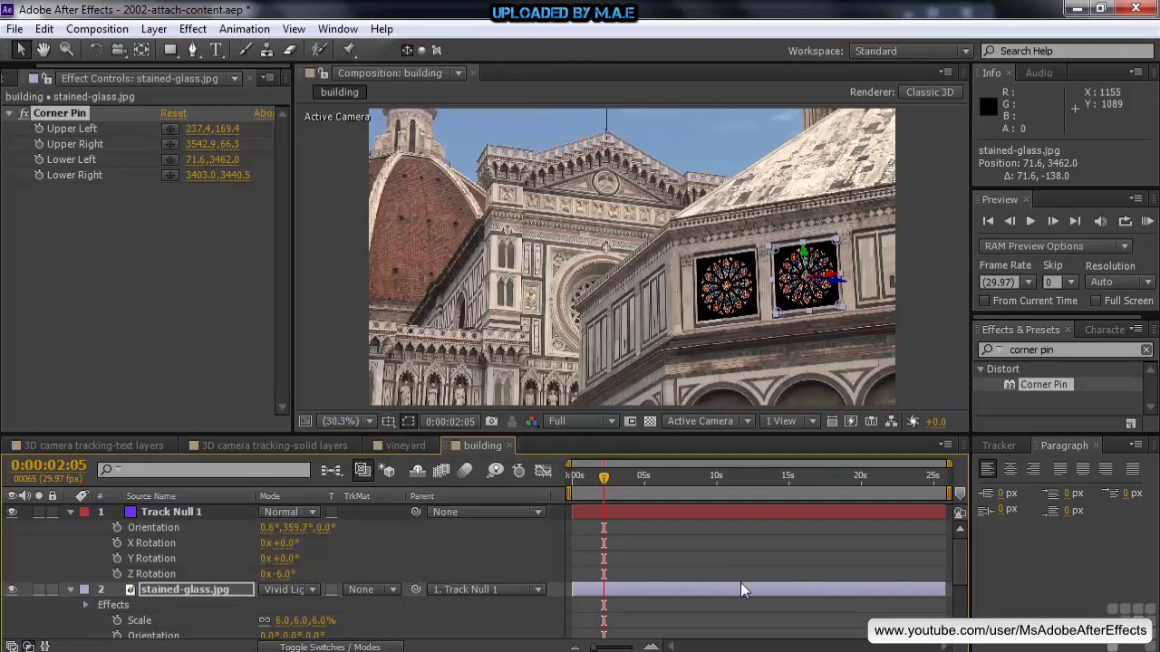
{"action": "mouse_move", "coordinate": [961, 580]}
{"action": "left_mouse_down"}
{"action": "mouse_move", "coordinate": [962, 618]}
{"action": "mouse_move", "coordinate": [959, 577]}
{"action": "left_mouse_up"}
{"action": "left_click", "coordinate": [27, 551]}
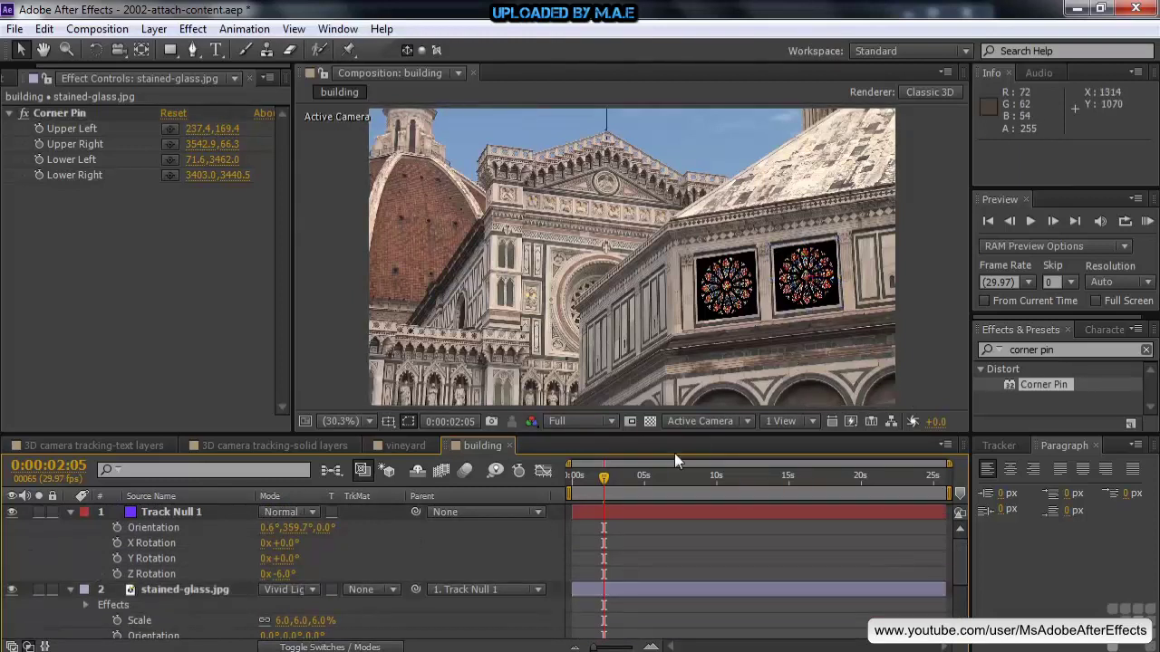
Step: Scrub through the shot to 0:00:17:26 and back to 0:00:04:15, checking how both stained-glass images follow the wall
{"action": "left_click_drag", "start_coordinate": [608, 481], "coordinate": [834, 494]}
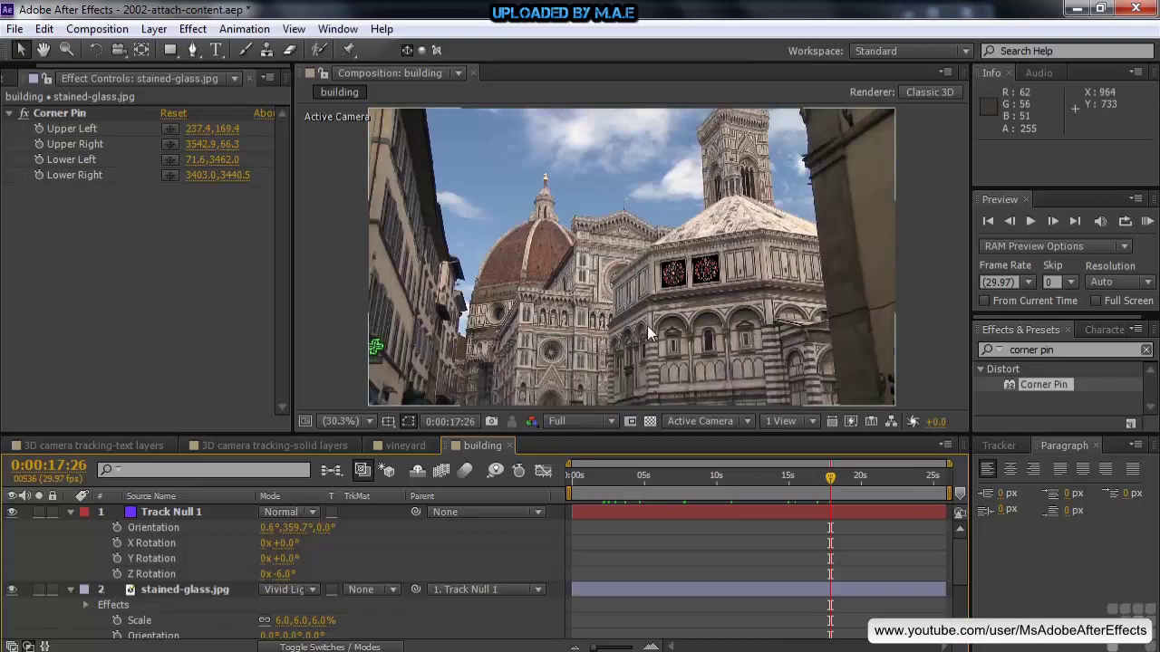
{"action": "left_click", "coordinate": [725, 487]}
{"action": "left_click", "coordinate": [637, 483]}
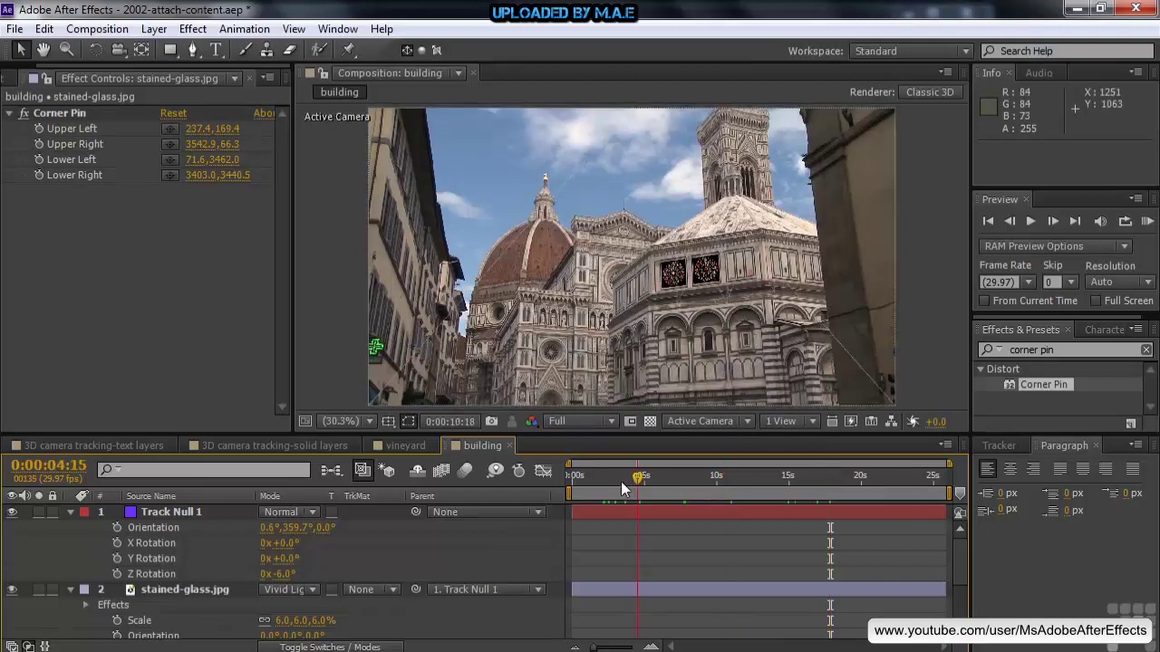